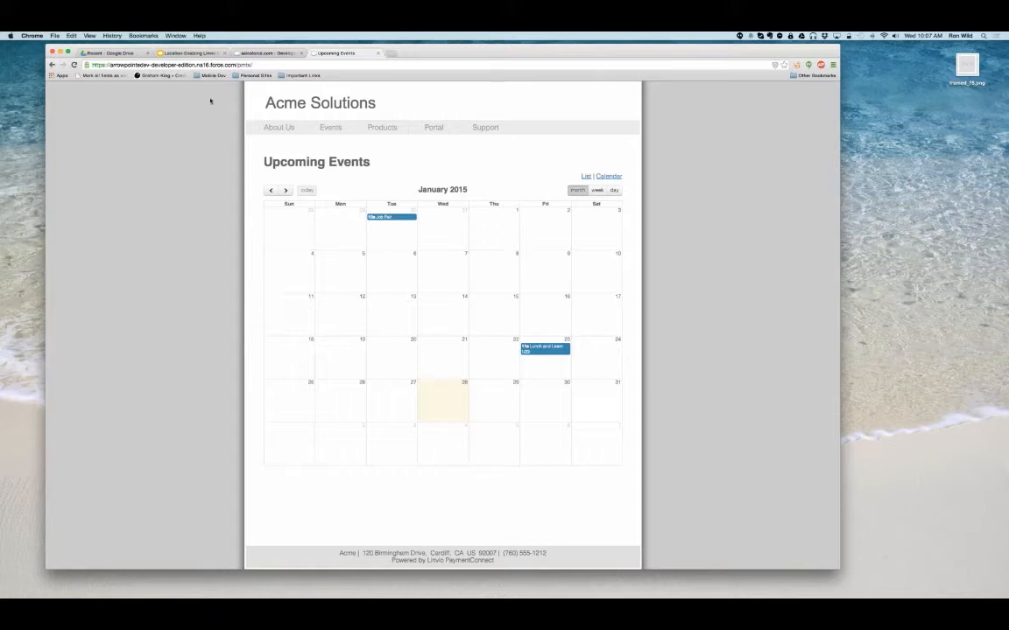
# - View the widget store page on the Acme Solutions site and return to its events calendar
pyautogui.click(389, 131)
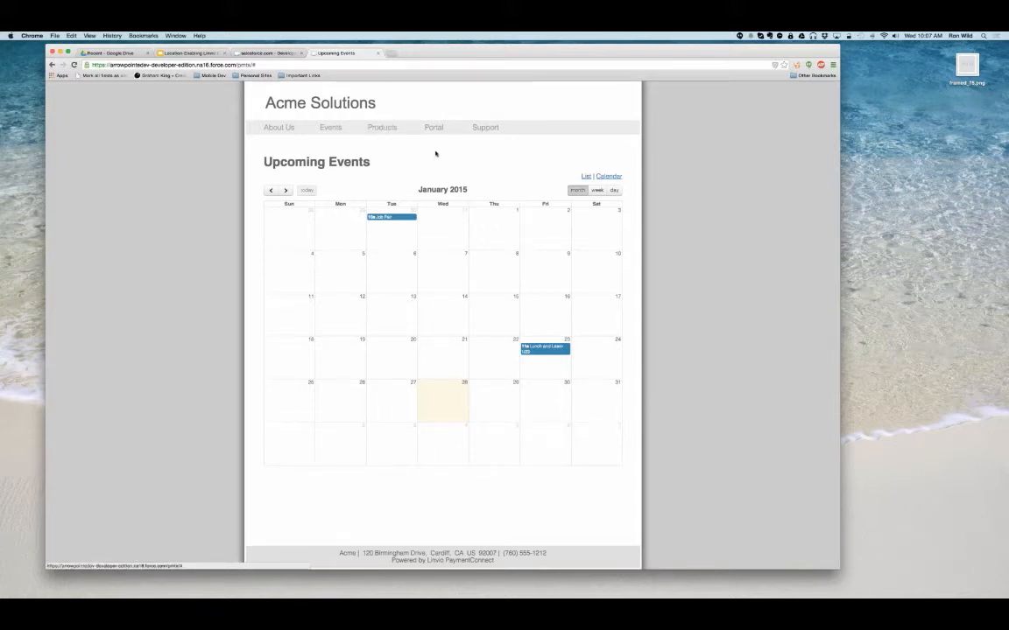
pyautogui.click(383, 144)
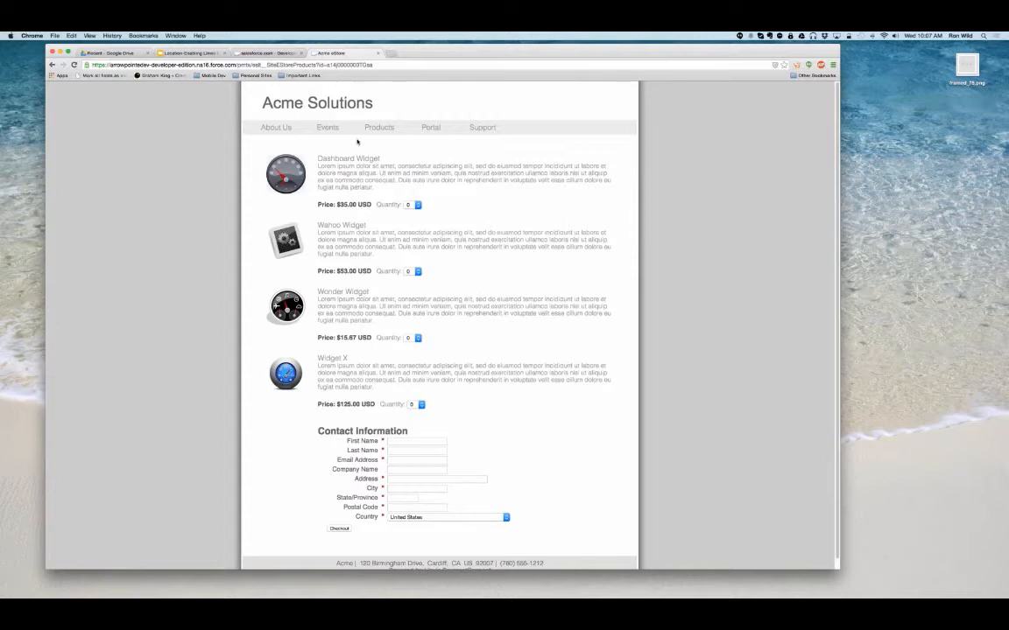
pyautogui.moveTo(357, 130)
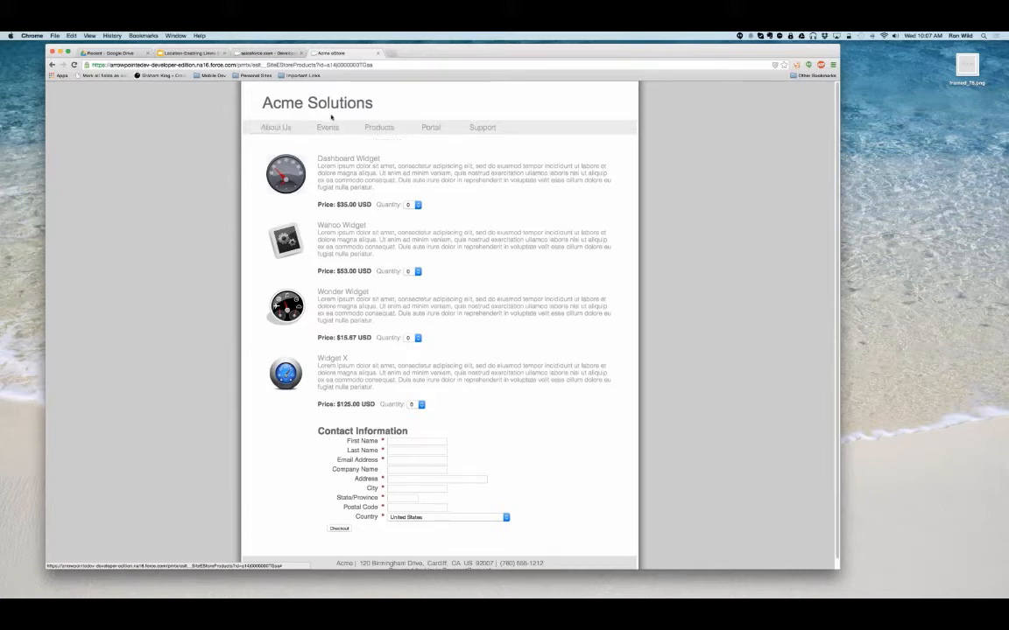
pyautogui.click(333, 141)
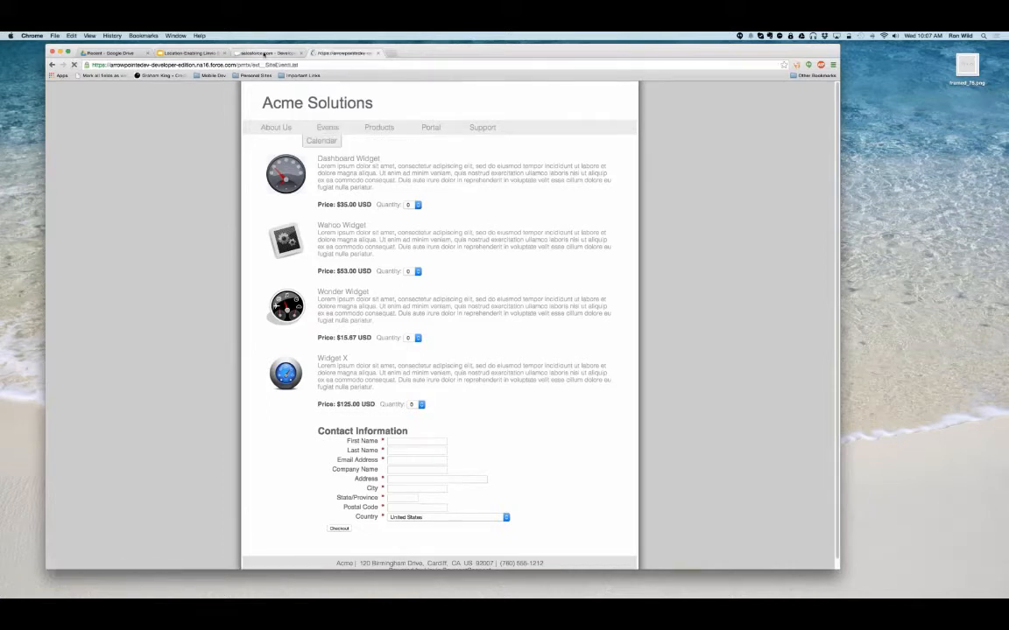
# - Switch to the Salesforce events calendar and add a new quick event on Friday, January 30, 2015
pyautogui.click(265, 54)
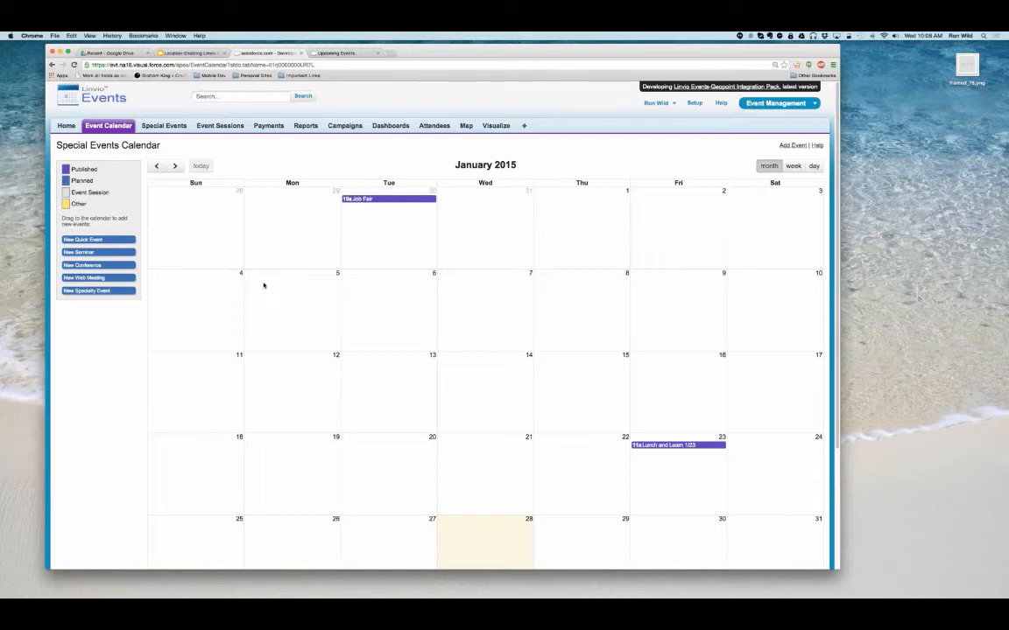
pyautogui.moveTo(83, 239); pyautogui.dragTo(649, 532)
pyautogui.scroll(-3, 382, 334)
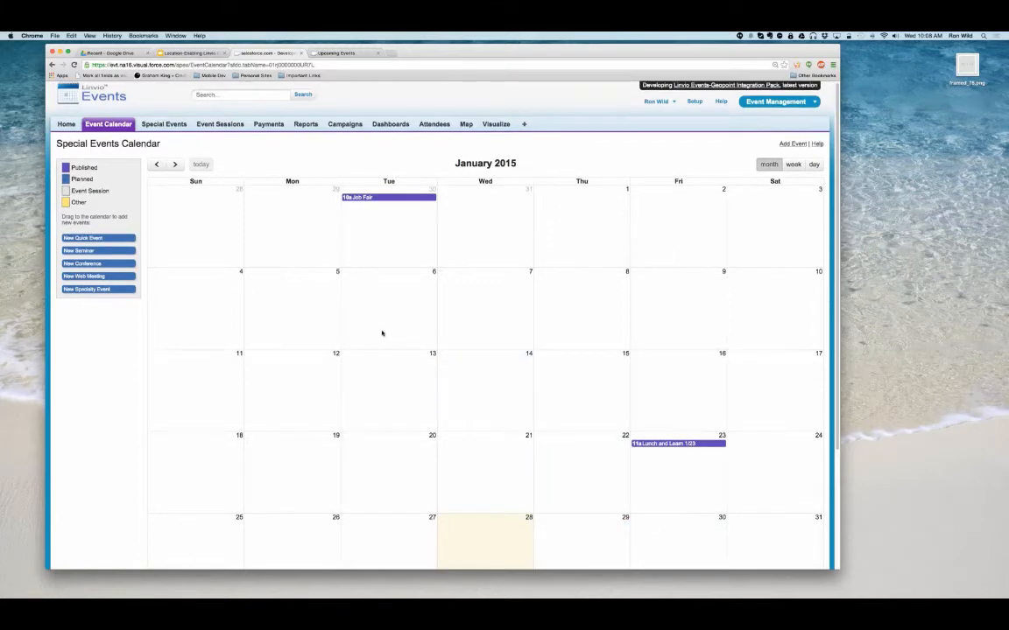
pyautogui.scroll(-2, 381, 332)
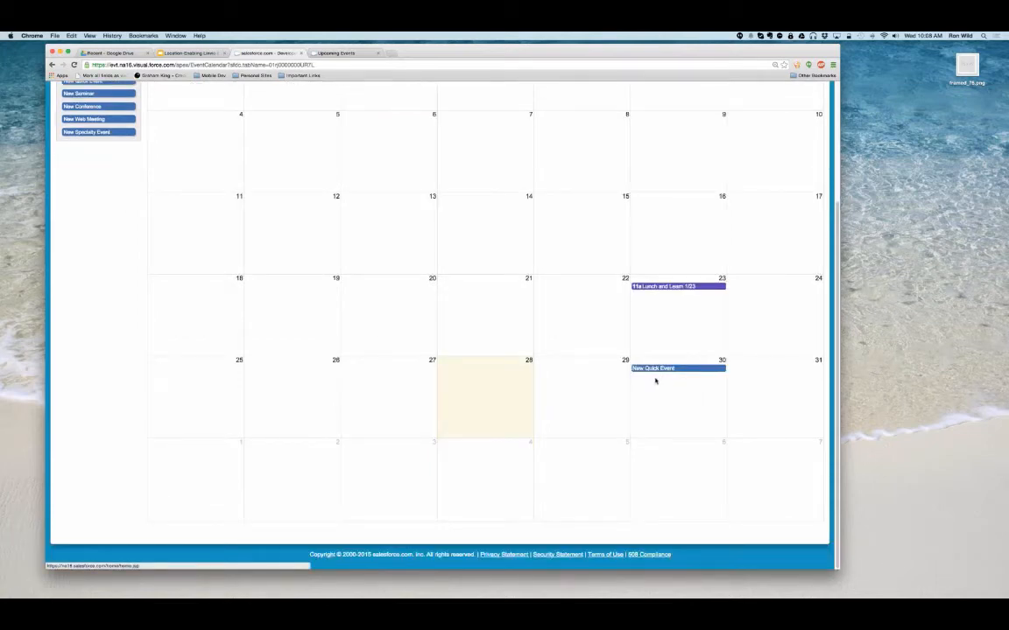
pyautogui.scroll(5, 655, 381)
# - In the calendar's week view, schedule the new quick event on Friday 1/30 from 10:00 AM to 2:00 PM
pyautogui.click(794, 166)
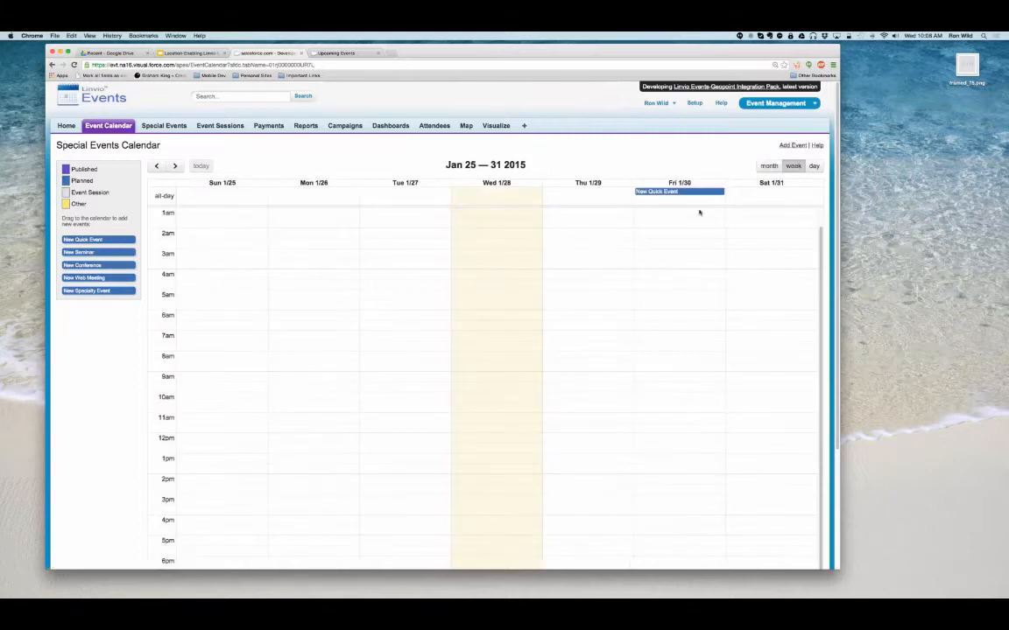
pyautogui.moveTo(666, 190); pyautogui.dragTo(645, 398)
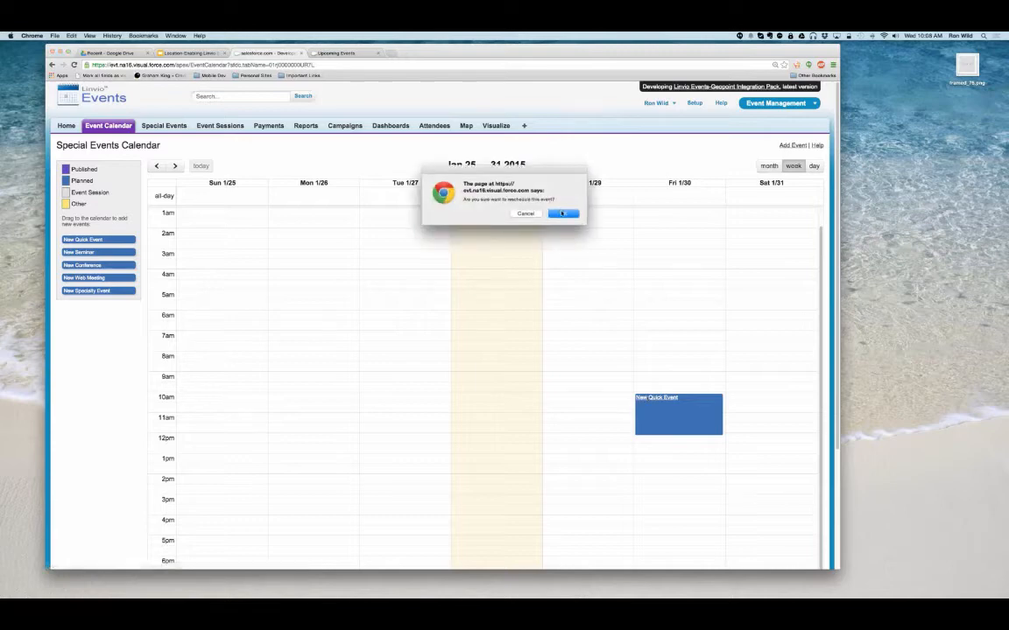
pyautogui.press('Return')
pyautogui.moveTo(677, 435); pyautogui.dragTo(675, 477)
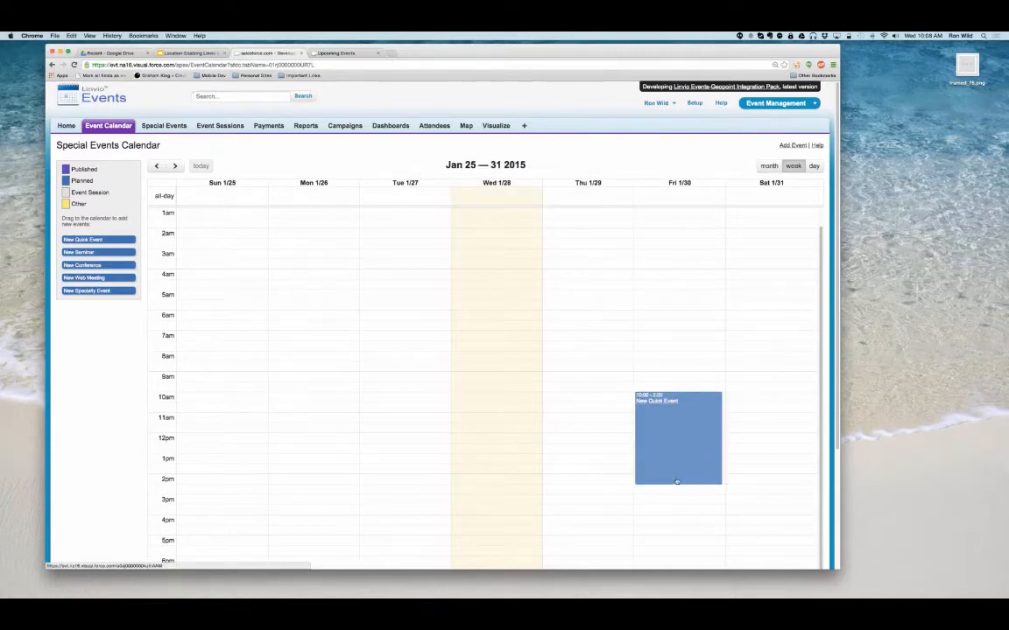
# - Open the quick event's record, rename it User's Group Meeting and set its event type to Meeting
pyautogui.click(653, 401)
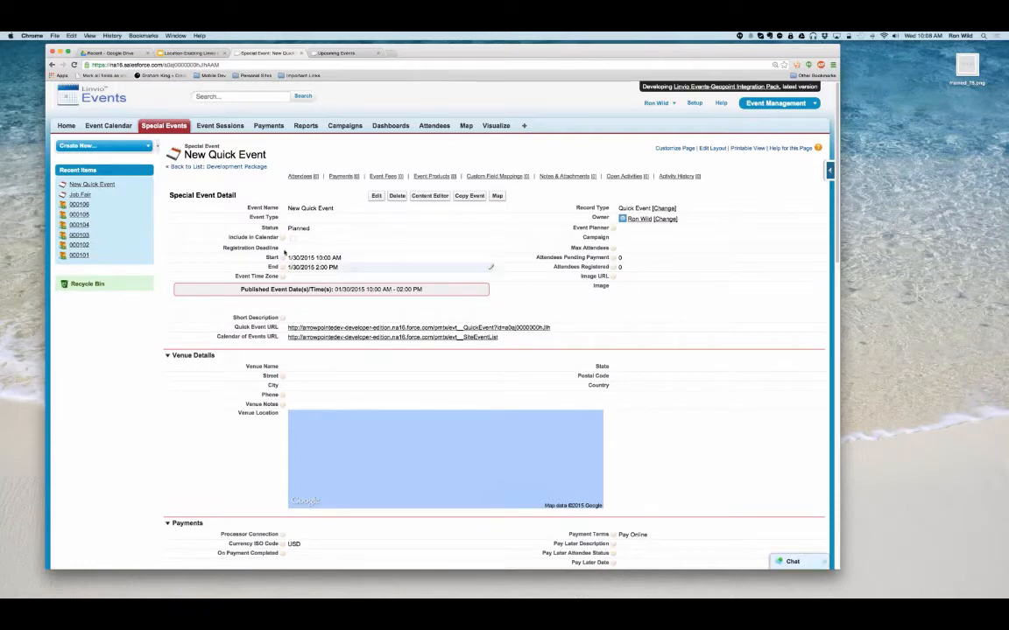
pyautogui.doubleClick(302, 208)
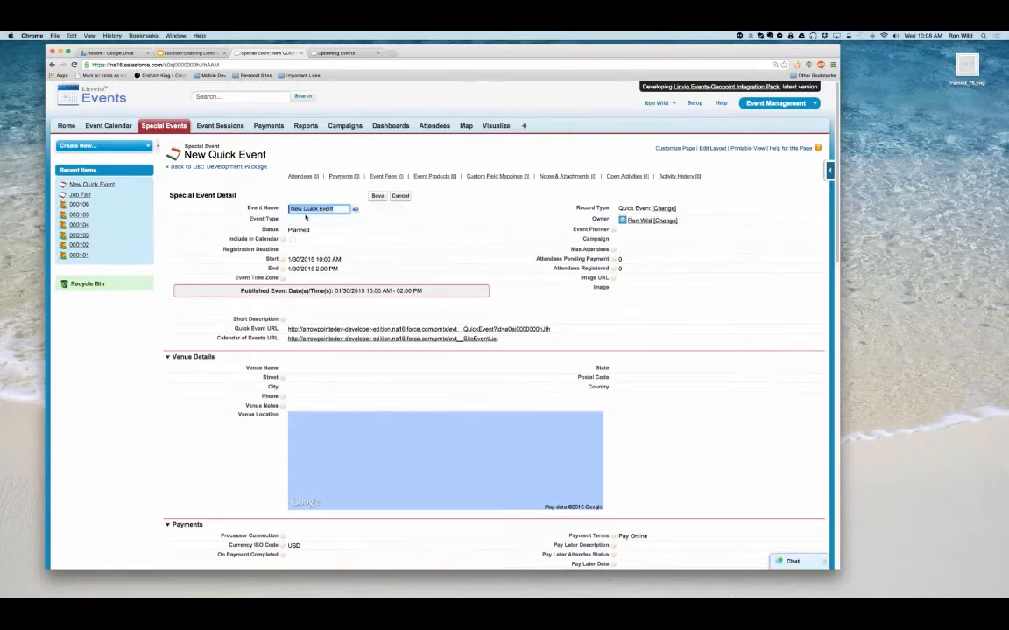
pyautogui.write("User's Group Meeting")
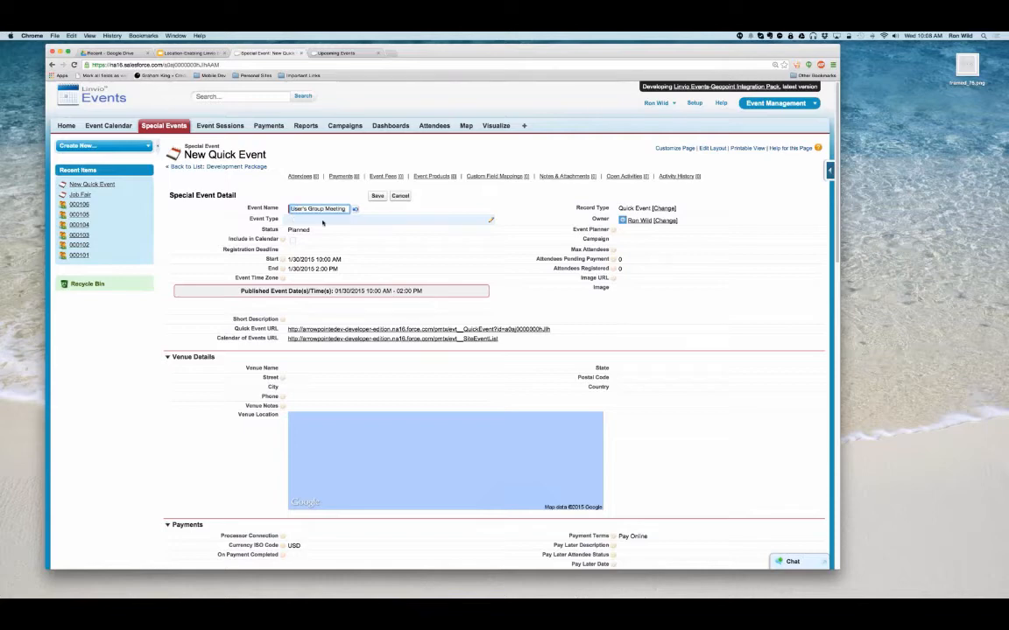
pyautogui.doubleClick(320, 222)
pyautogui.click(306, 238)
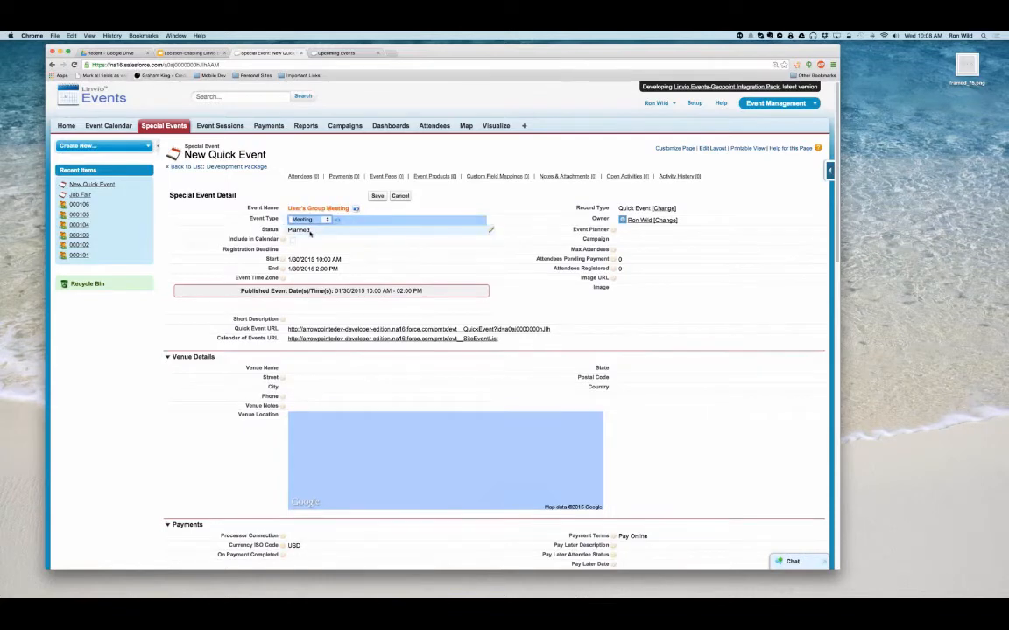
# - Set the event's status to Published and include it in the calendar
pyautogui.click(314, 232)
pyautogui.doubleClick(313, 232)
pyautogui.click(313, 232)
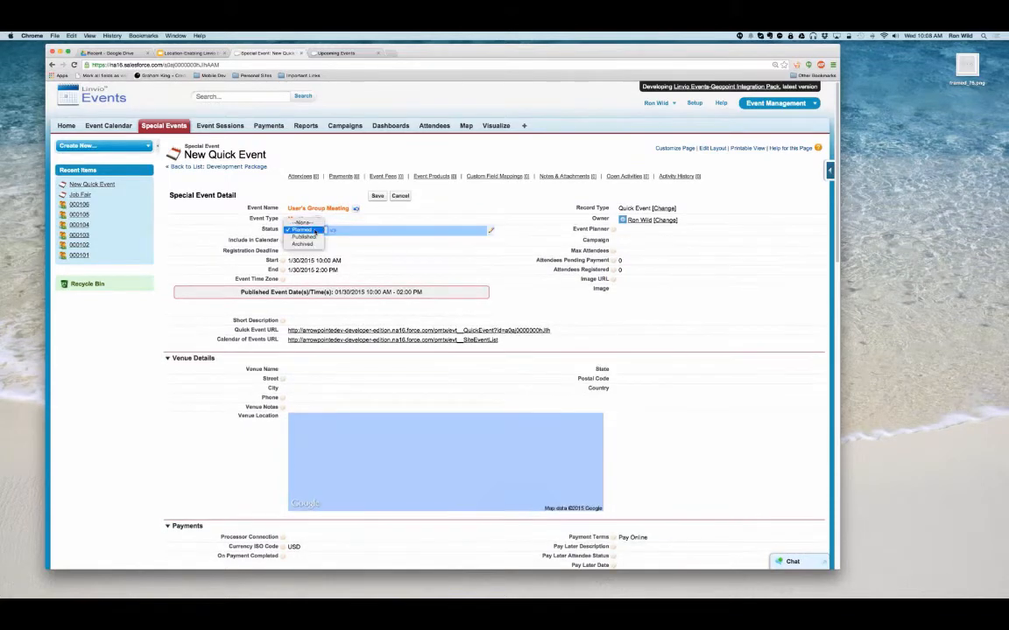
pyautogui.click(314, 246)
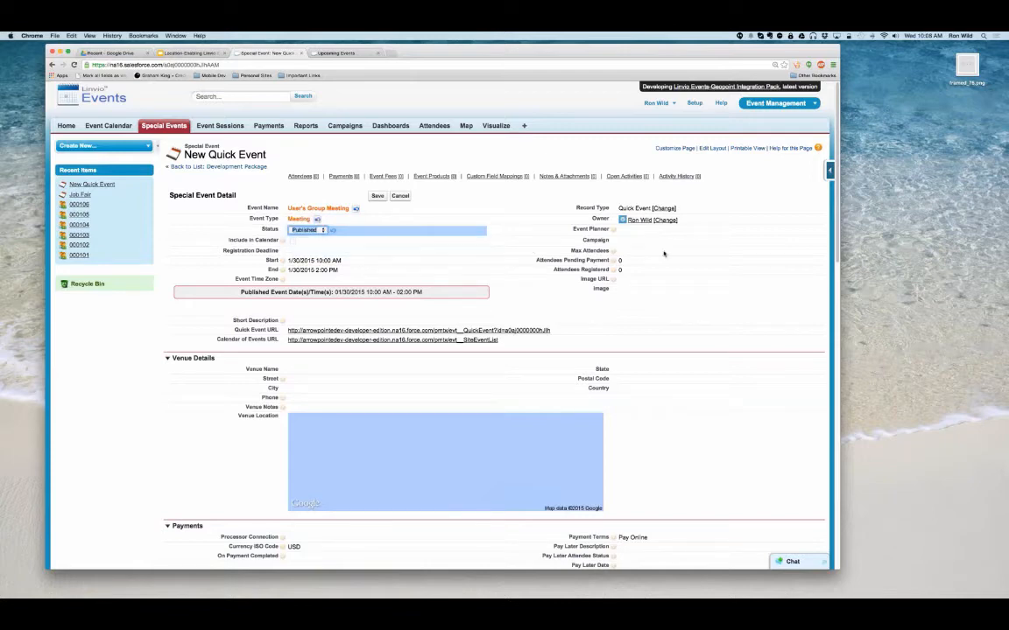
pyautogui.click(294, 243)
pyautogui.doubleClick(294, 242)
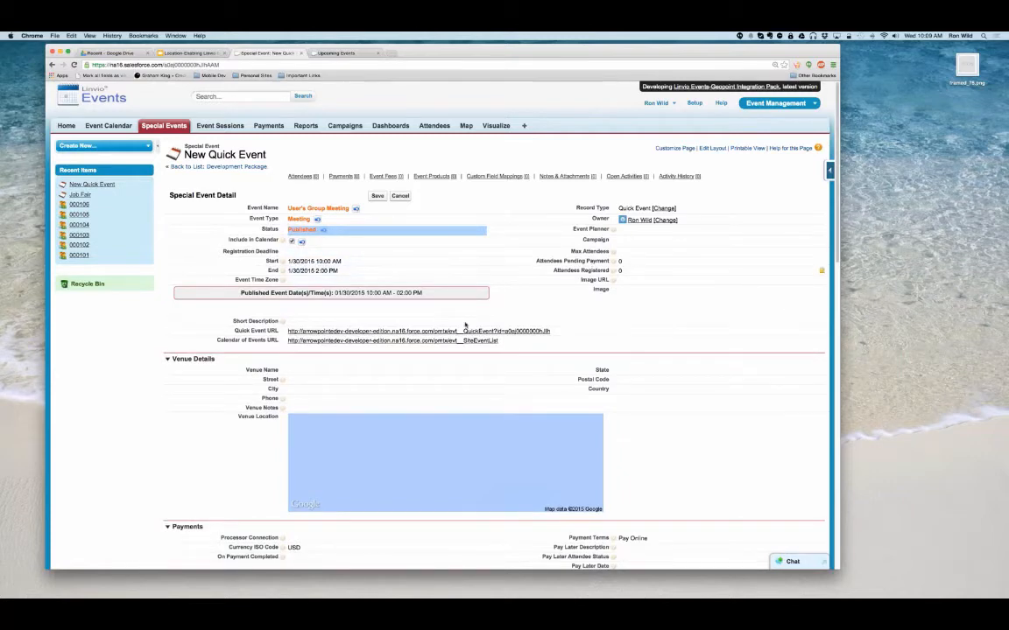
# - Set the event time zone to (GMT-07:00) Pacific Daylight Time (America/Los_Angeles)
pyautogui.doubleClick(489, 281)
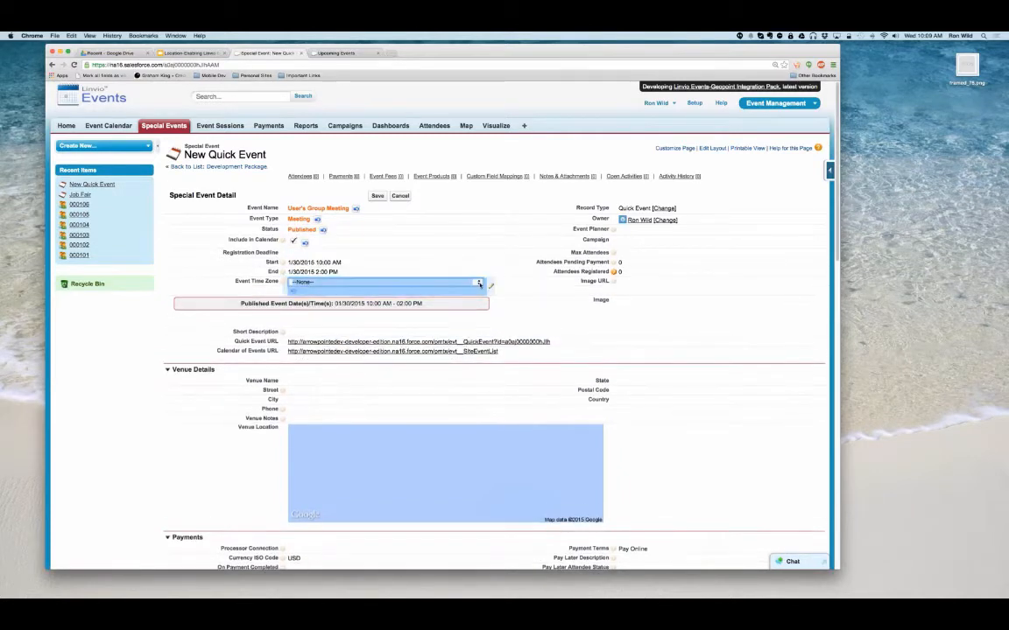
pyautogui.click(478, 283)
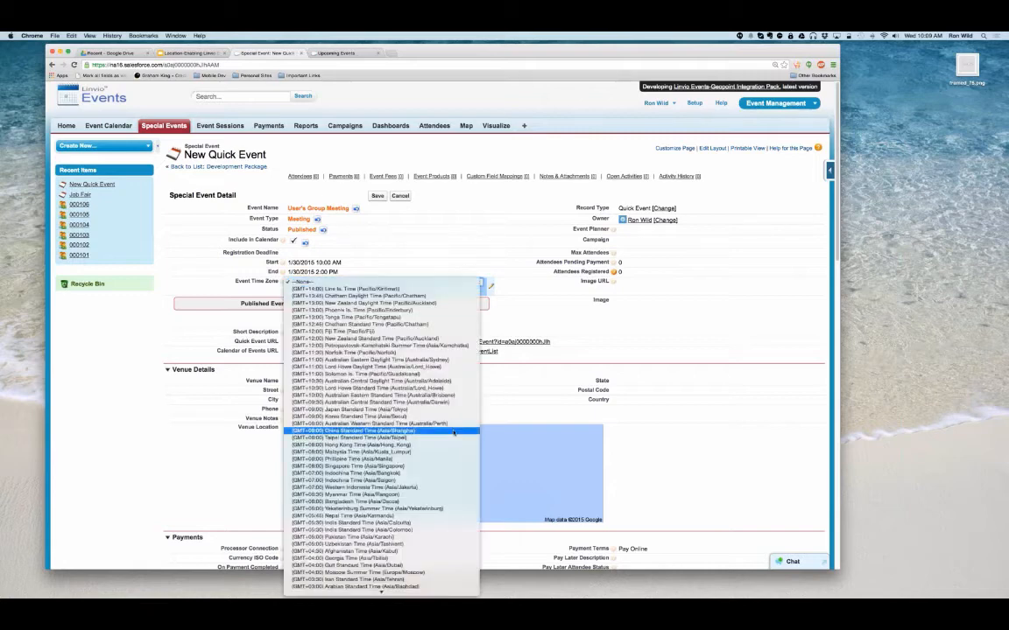
pyautogui.scroll(-5, 453, 431)
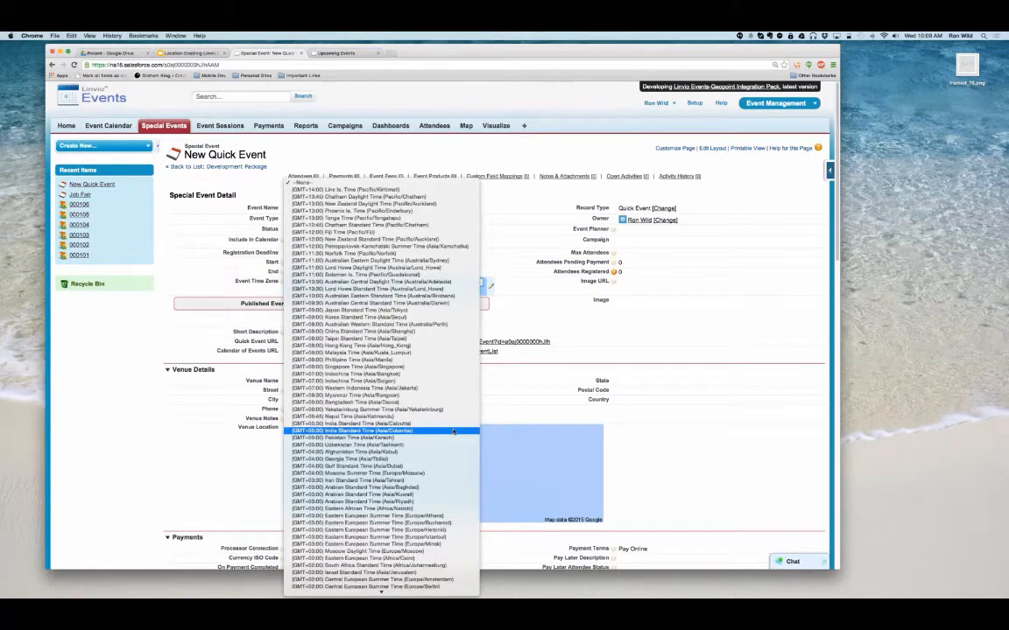
pyautogui.scroll(-5, 453, 431)
pyautogui.click(441, 566)
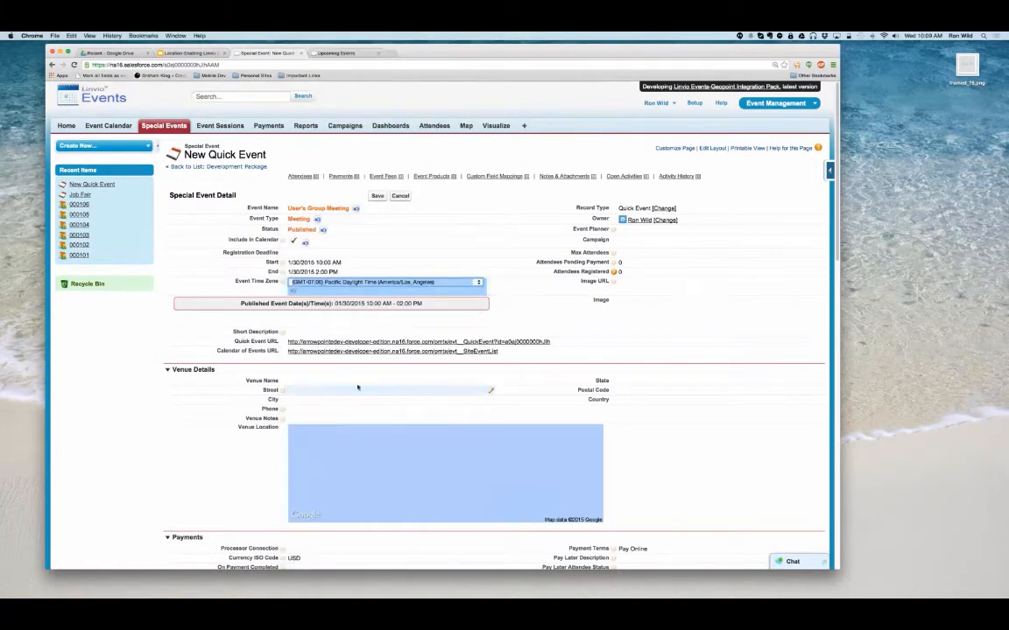
# - Set the venue name to Acme Headquarters and save the changes to the event
pyautogui.doubleClick(306, 380)
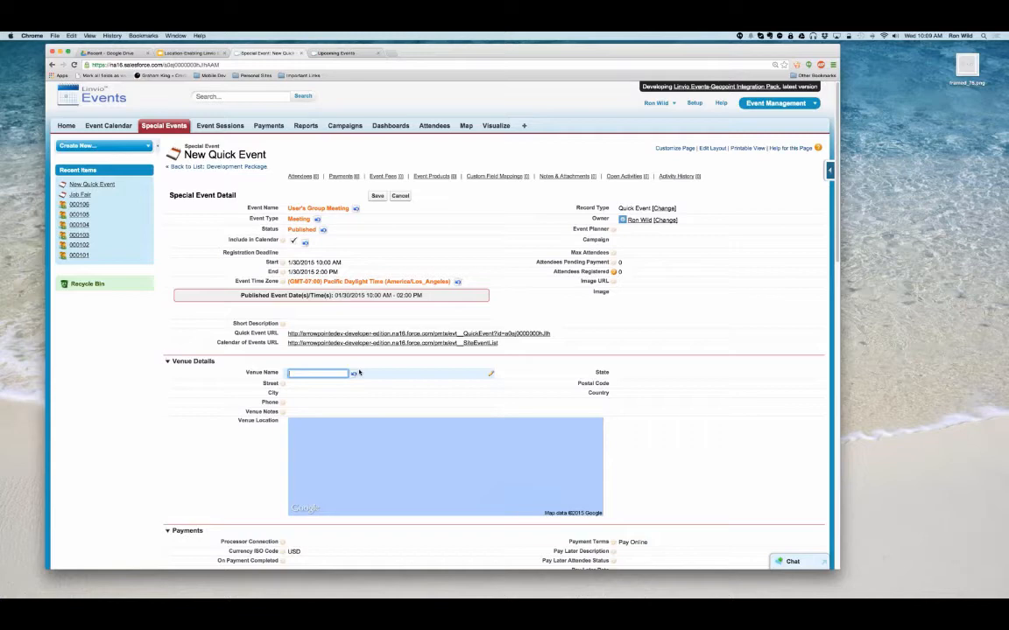
pyautogui.write('Acme Headquarters')
pyautogui.press('Return')
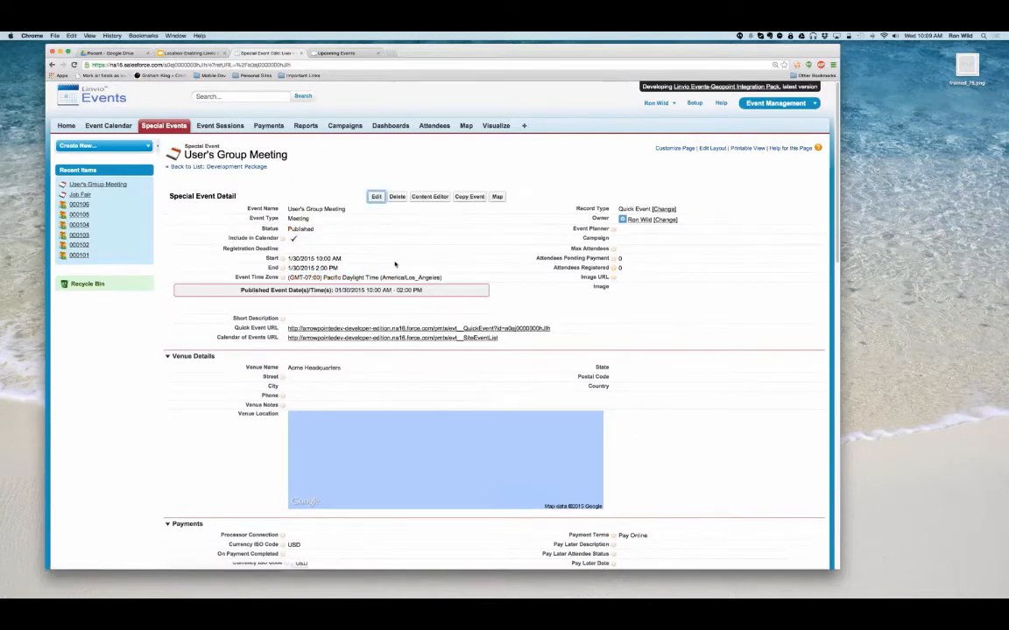
# - Open the full event record for editing and fill in the venue's street, city, state, postal code and country from the saved address
pyautogui.click(376, 196)
pyautogui.click(303, 401)
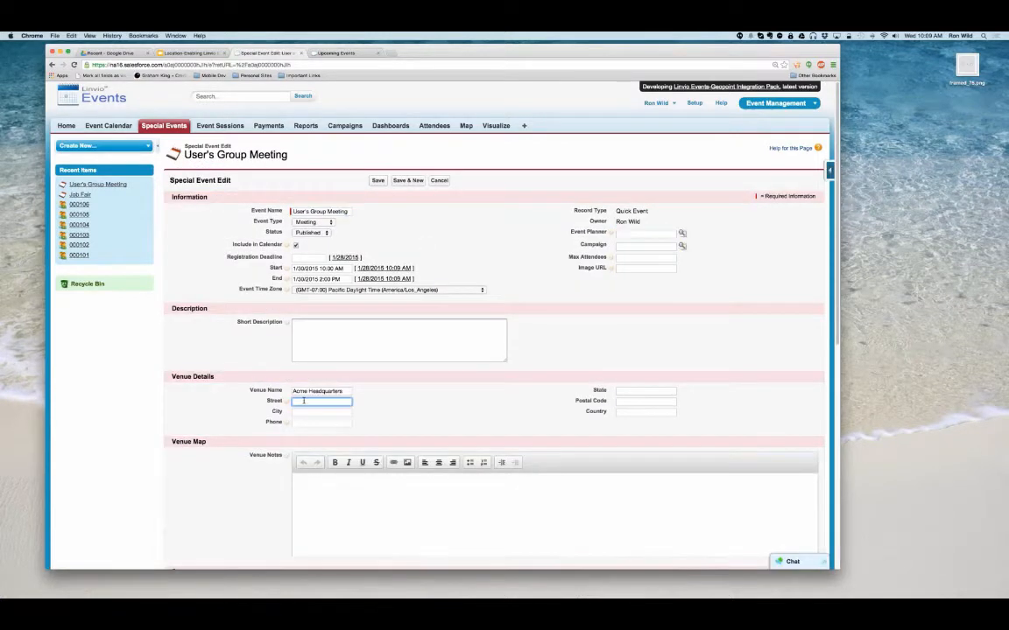
pyautogui.write('120')
pyautogui.press('Down')
pyautogui.press('Return')
pyautogui.press('Tab')
pyautogui.press('Tab')
# - Enter "Parking is behind the building." as the venue notes
pyautogui.scroll(-3, 366, 391)
pyautogui.click(307, 350)
pyautogui.write('Bar')
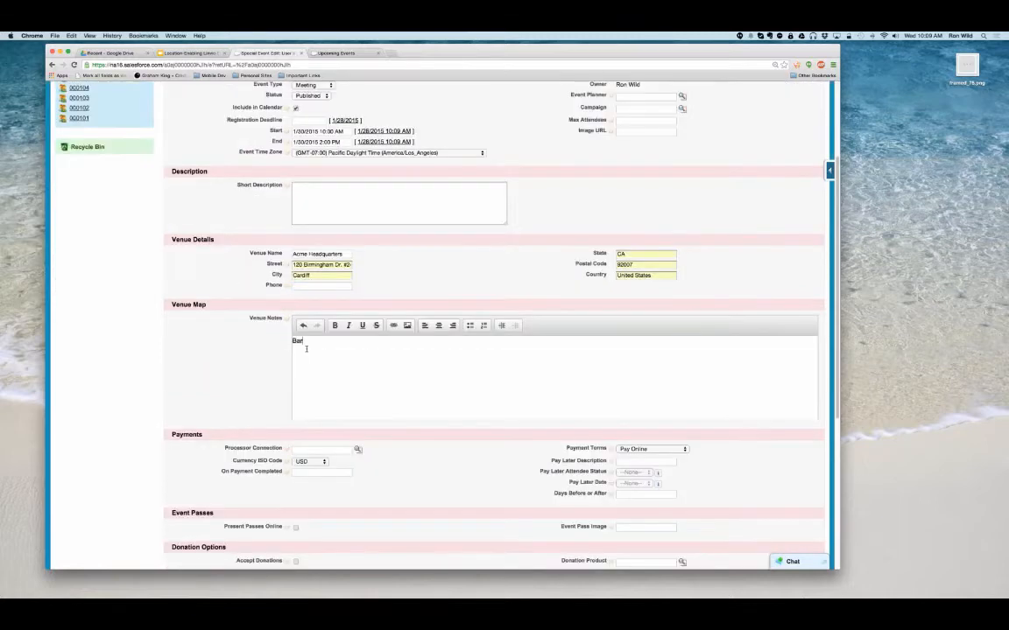
pyautogui.write('king is behind the building.')
# - Set the payment processor connection to Authnet and enable Present Passes Online
pyautogui.click(303, 452)
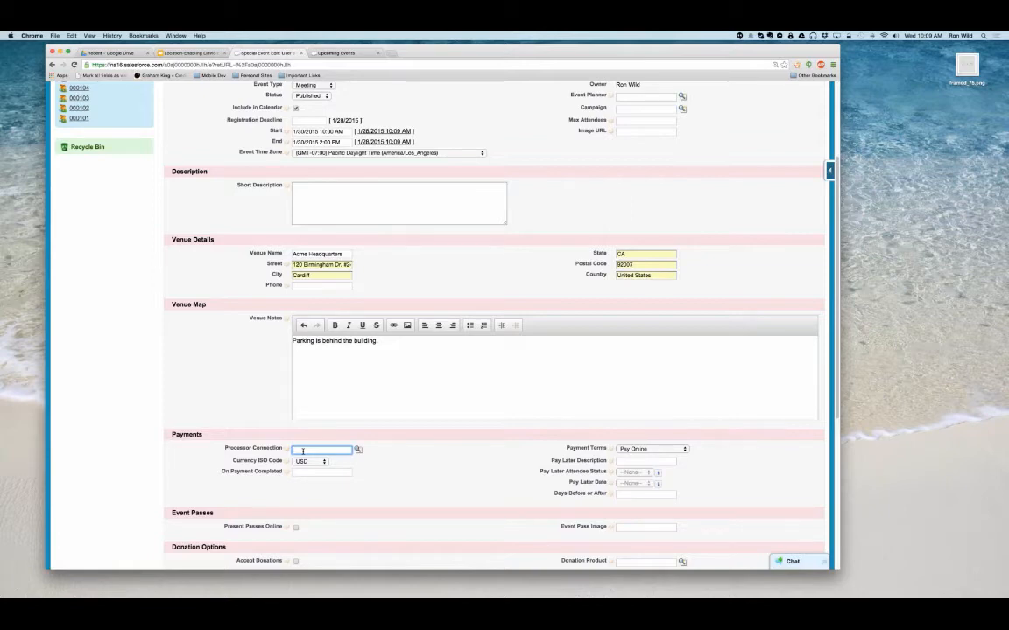
pyautogui.write('A')
pyautogui.write('uthoriz')
pyautogui.scroll(-1, 537, 446)
pyautogui.scroll(-3, 537, 446)
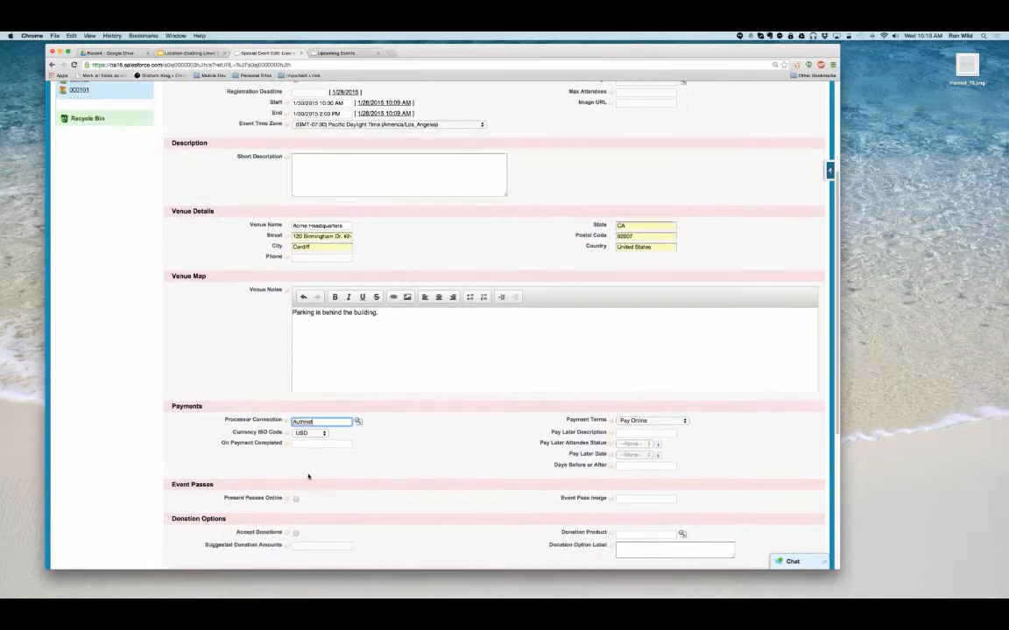
pyautogui.click(295, 447)
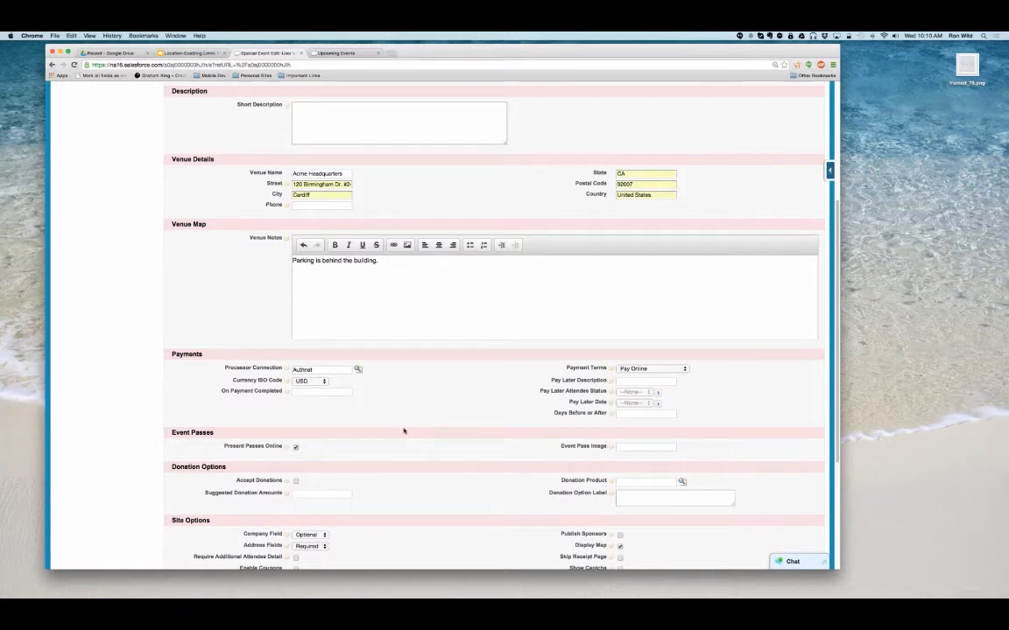
# - Save the edited event and open its Content Editor for the landing page content
pyautogui.scroll(-2, 407, 433)
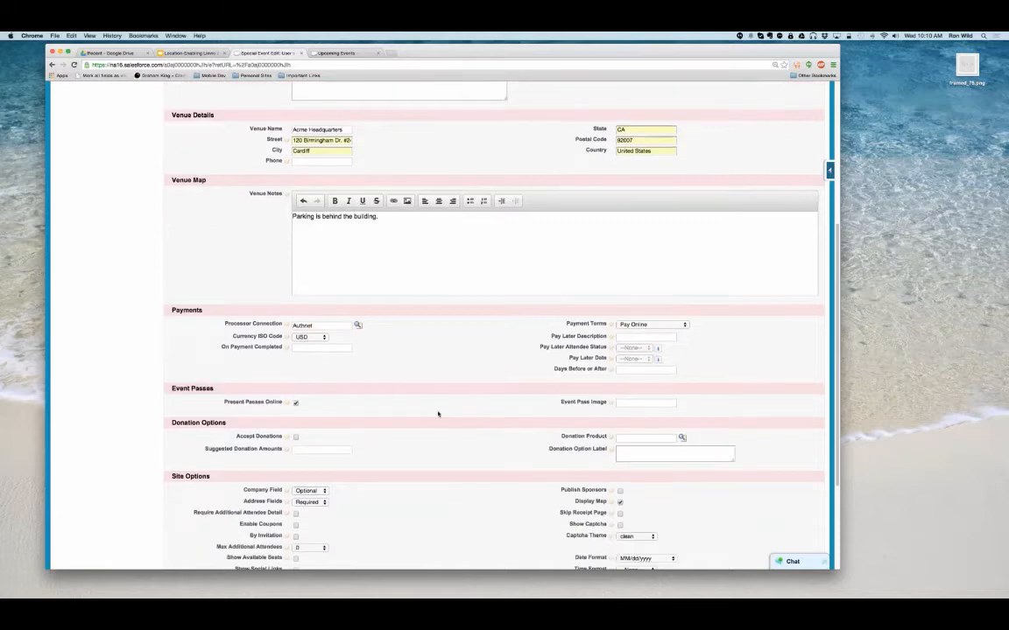
pyautogui.scroll(-2, 370, 369)
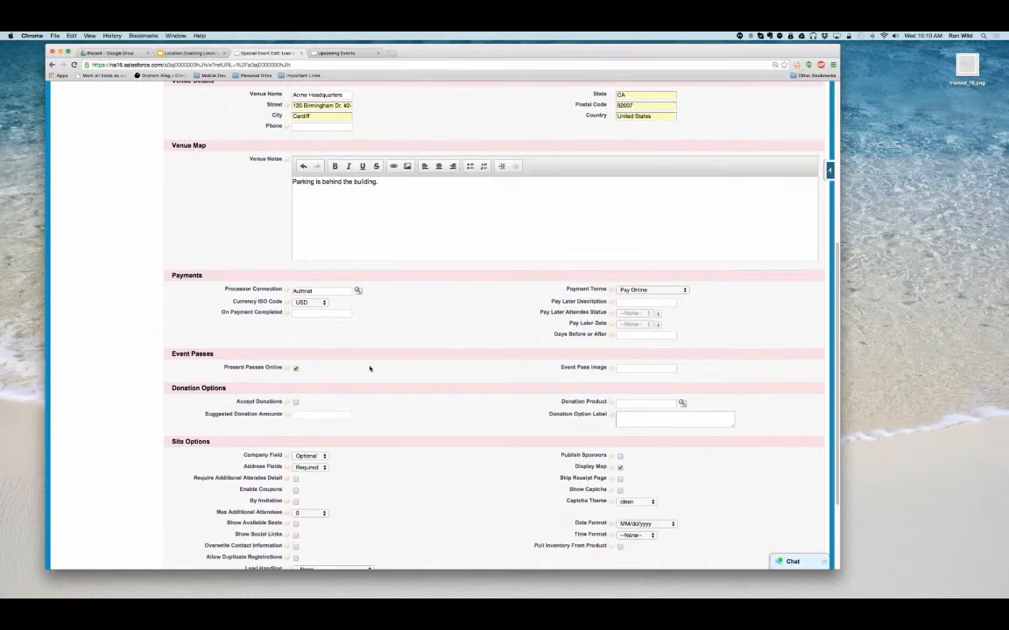
pyautogui.scroll(-2, 350, 369)
pyautogui.scroll(-2, 283, 349)
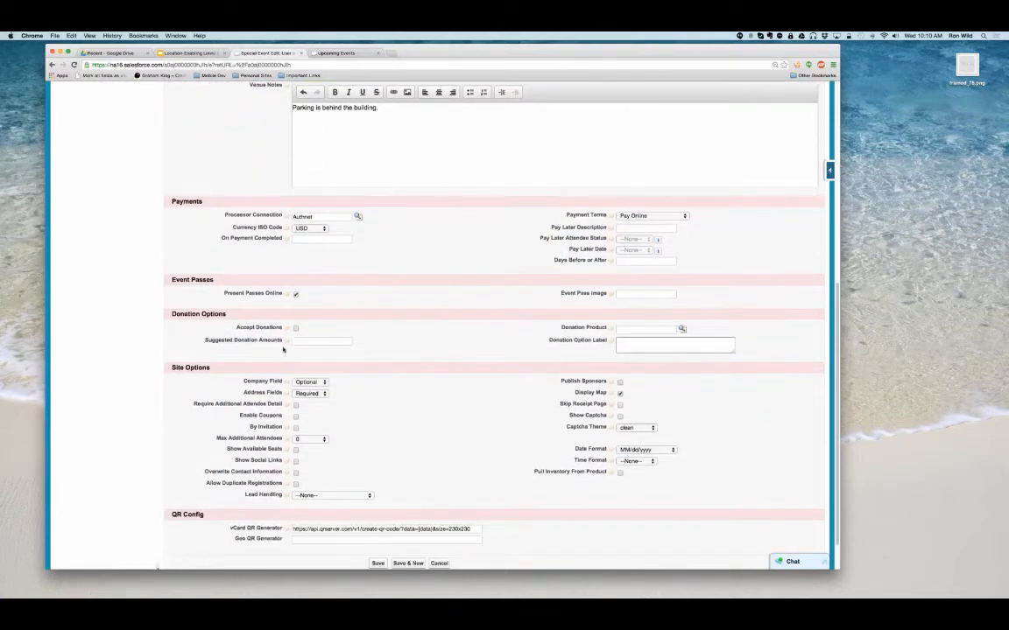
pyautogui.scroll(-1, 283, 349)
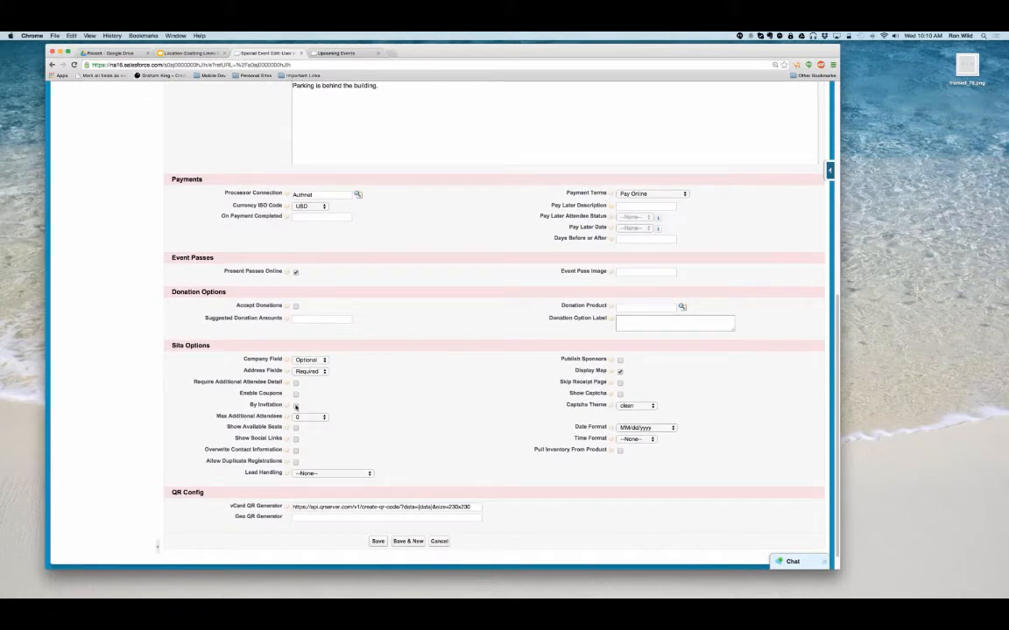
pyautogui.click(295, 406)
pyautogui.scroll(-1, 394, 394)
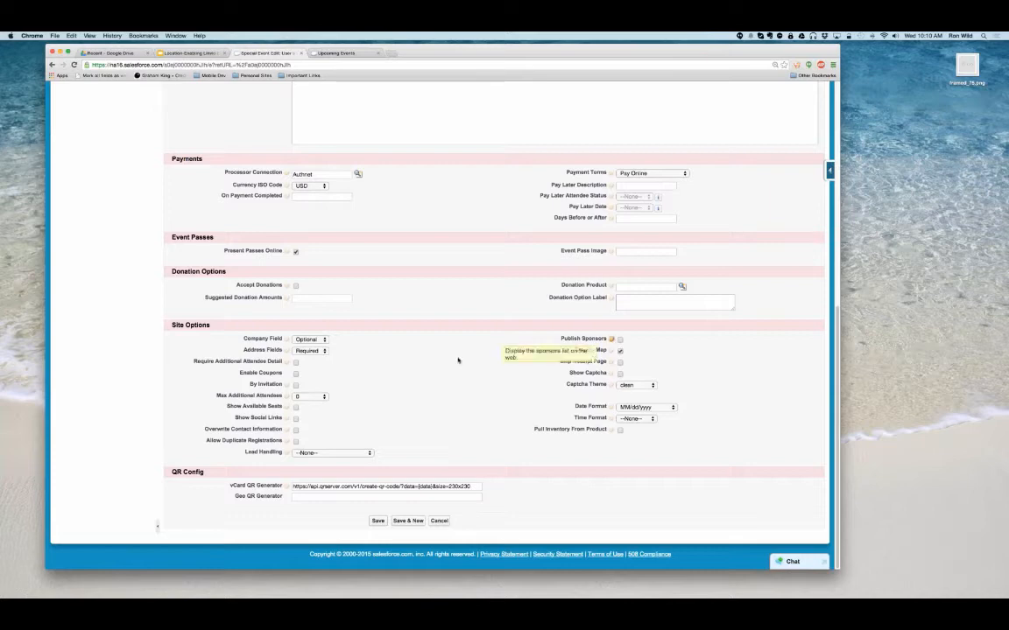
pyautogui.click(378, 521)
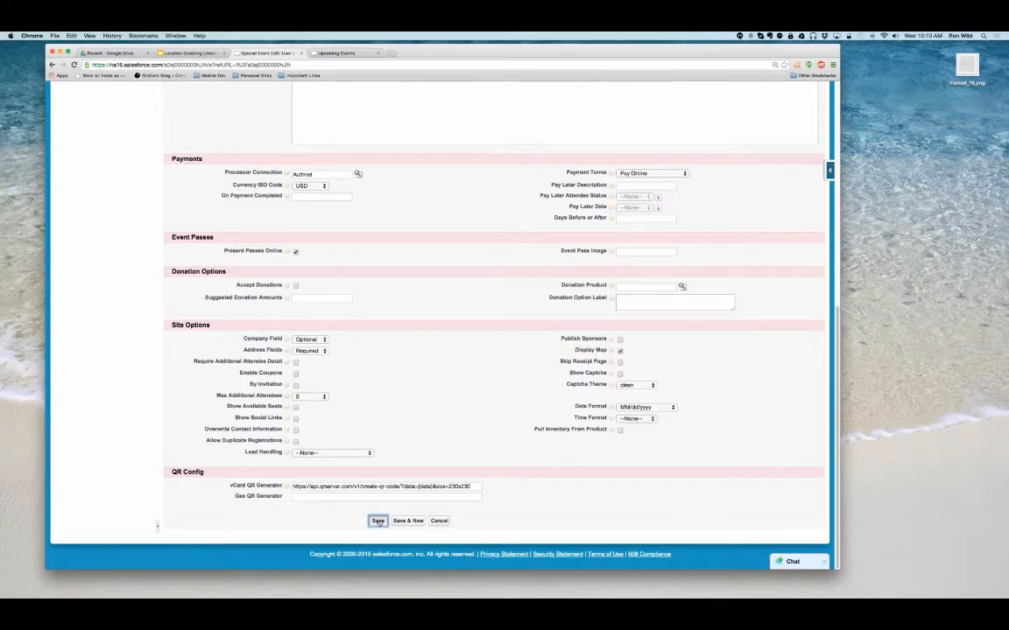
pyautogui.click(426, 198)
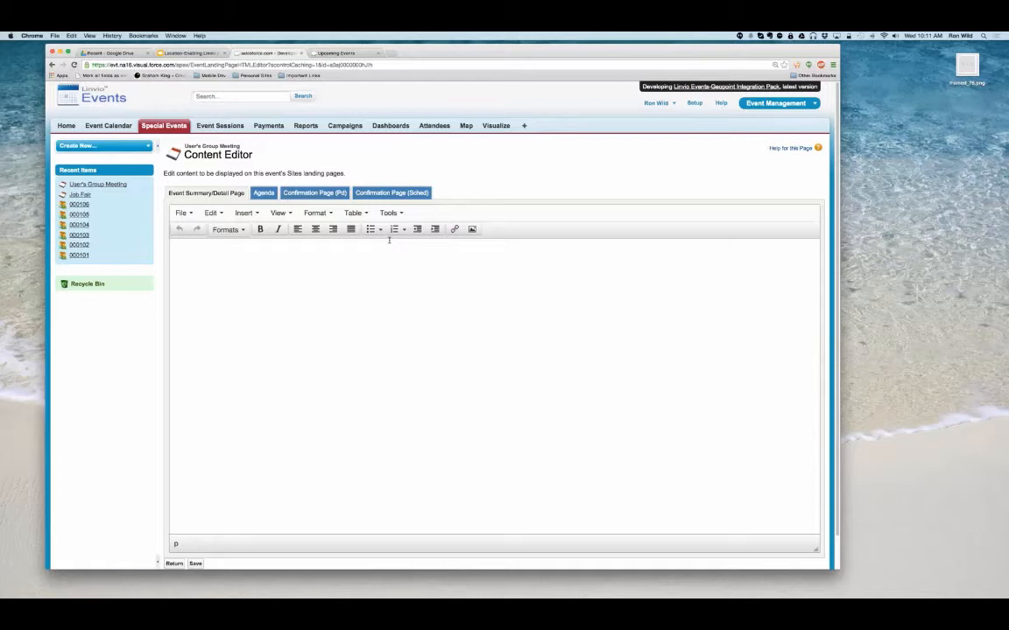
# - Insert the Lorem ipsum text and right-floated user group image as source code, shrink the image slightly, and save the landing page content
pyautogui.press('super+v')
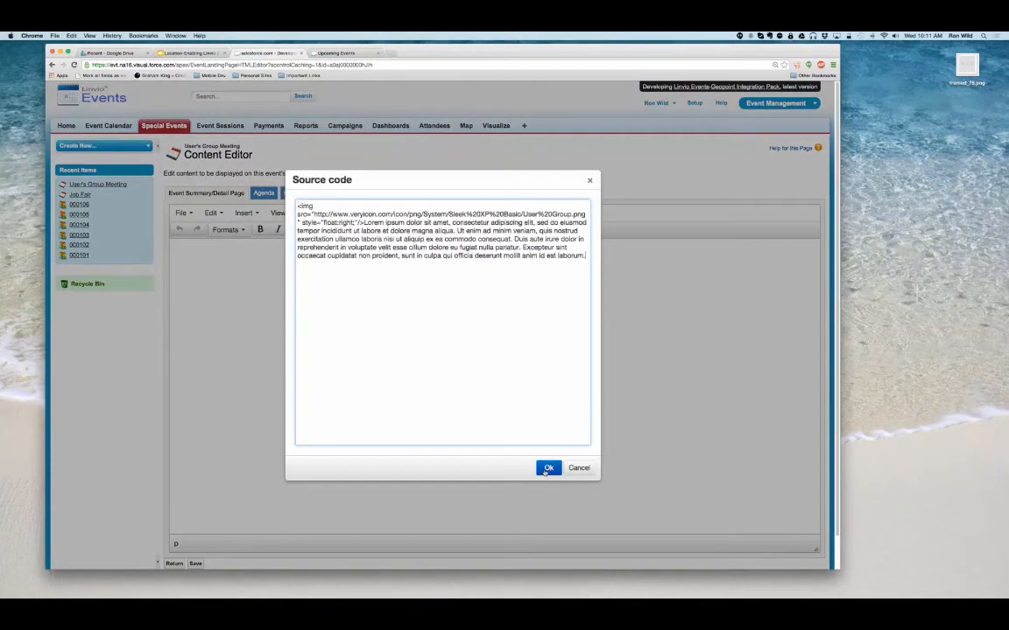
pyautogui.click(545, 470)
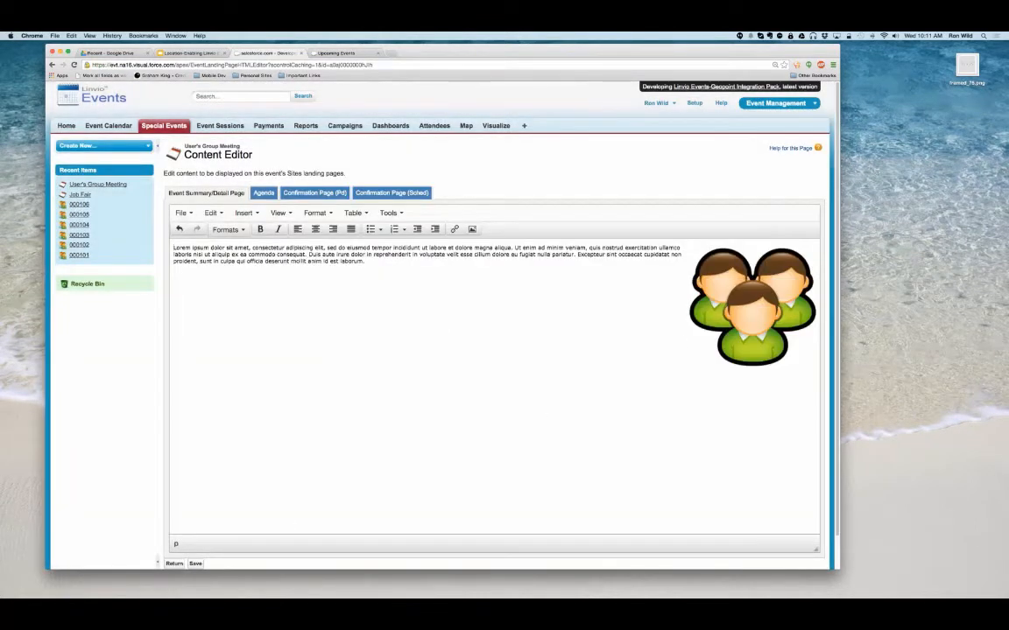
pyautogui.click(744, 316)
pyautogui.moveTo(689, 370); pyautogui.dragTo(715, 344)
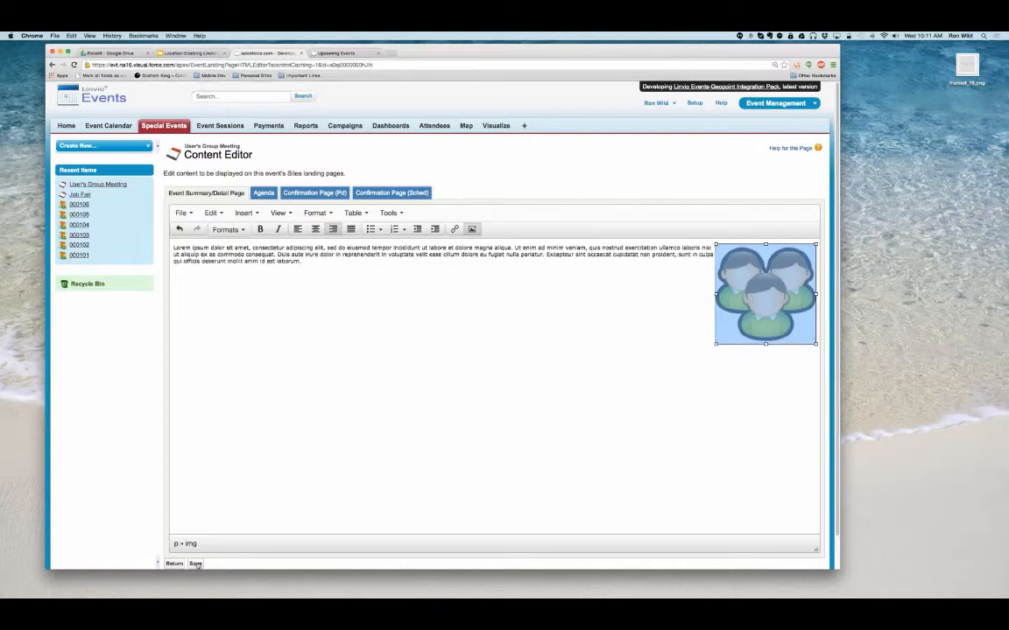
pyautogui.click(196, 563)
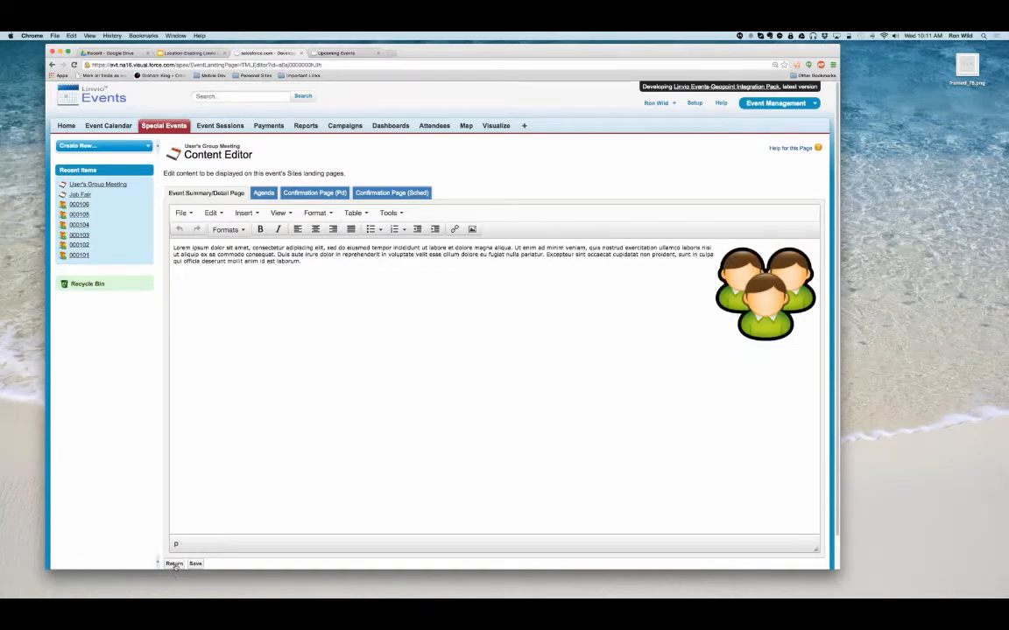
pyautogui.click(174, 564)
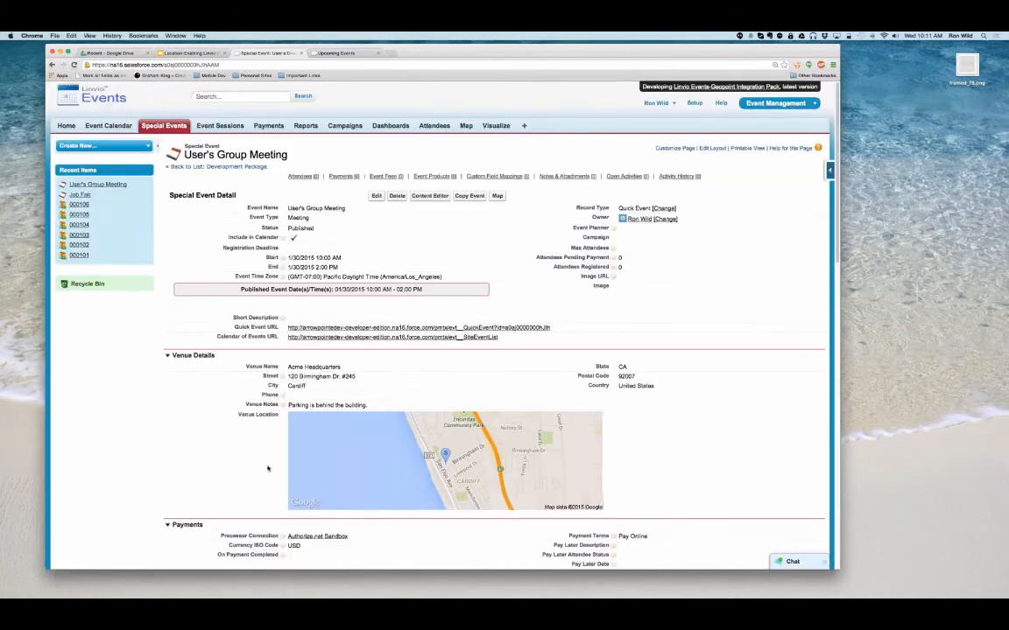
# - Create an event fee named General Admission with category Attendee, amount 10.00 and order 1
pyautogui.scroll(-3, 268, 469)
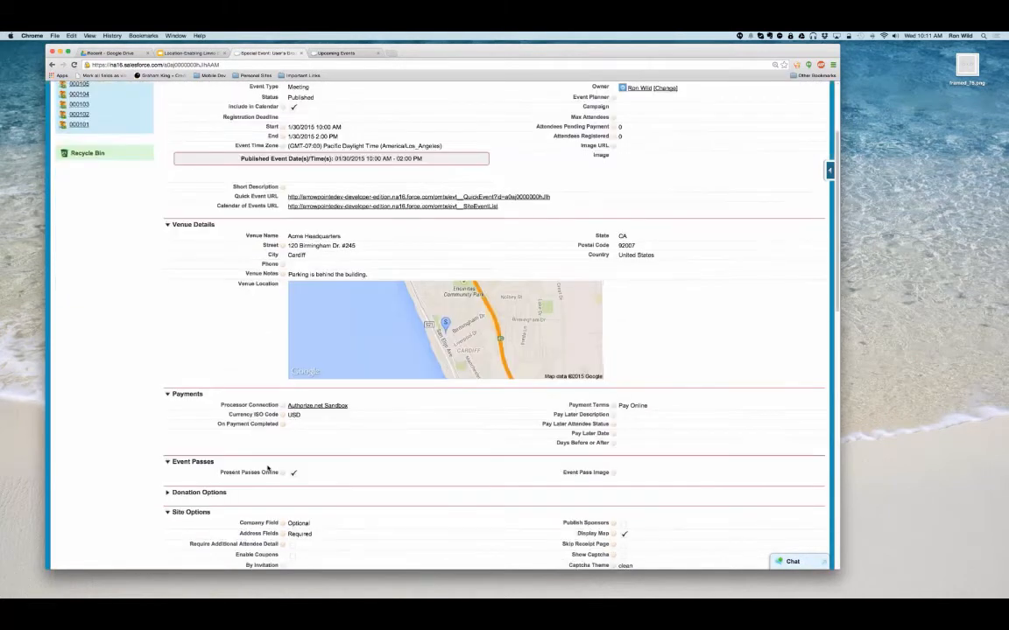
pyautogui.scroll(-15, 268, 468)
pyautogui.click(373, 300)
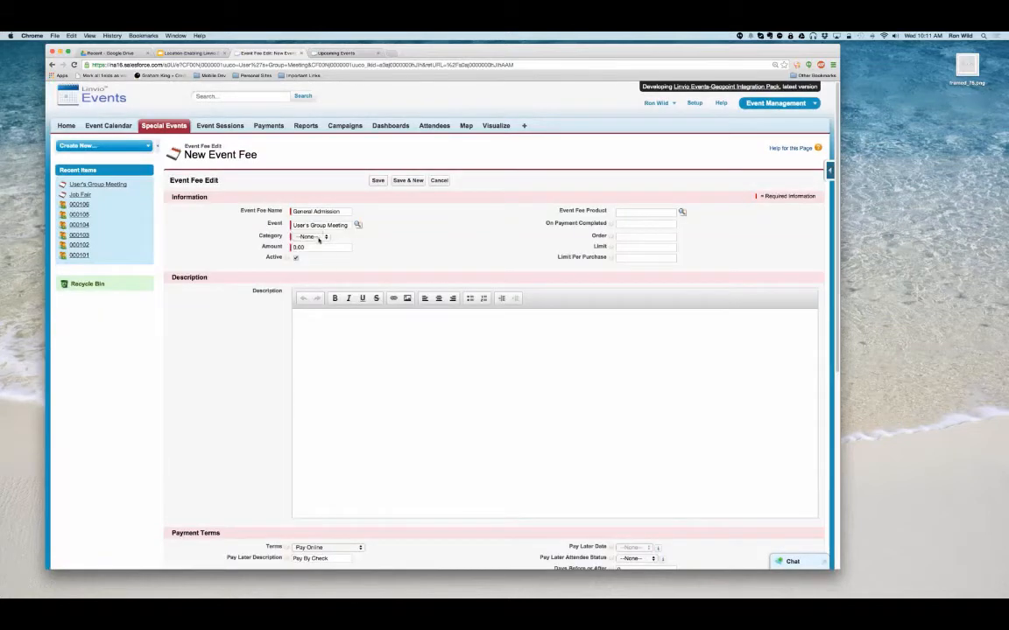
pyautogui.click(312, 236)
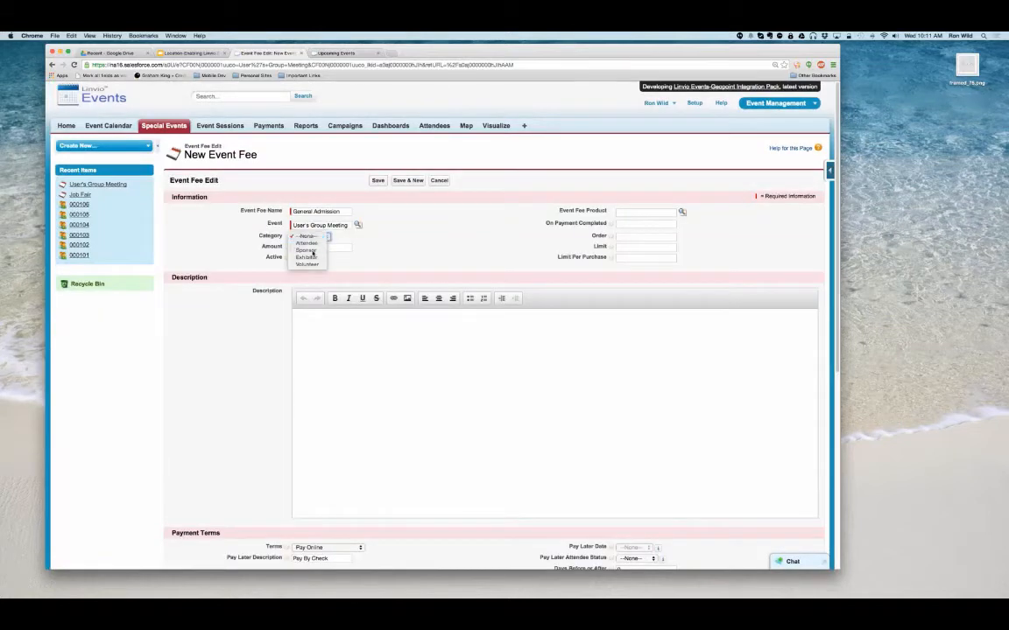
pyautogui.click(307, 242)
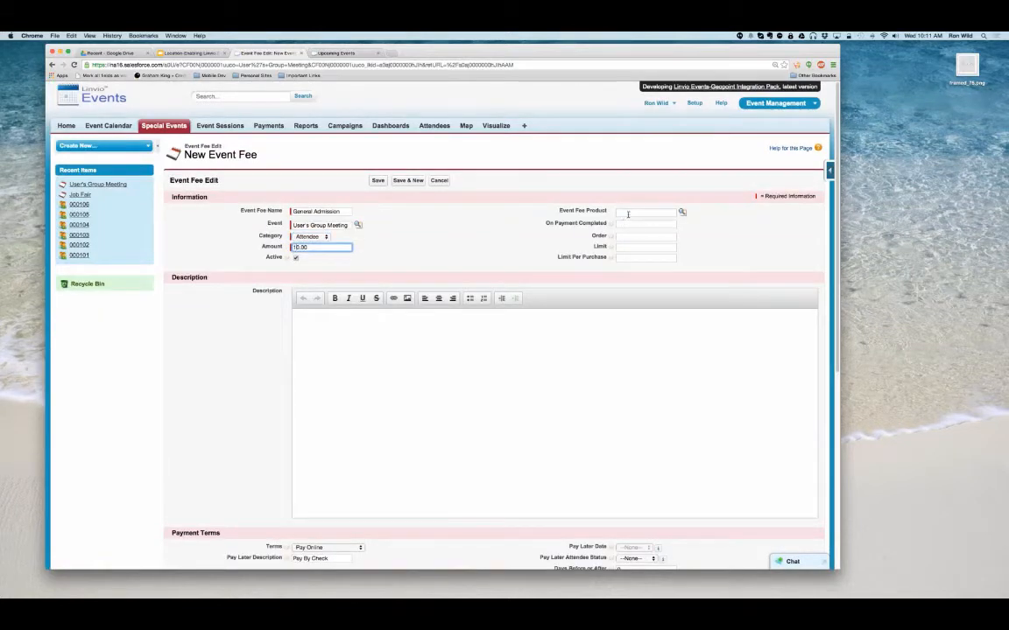
pyautogui.click(627, 212)
pyautogui.click(631, 225)
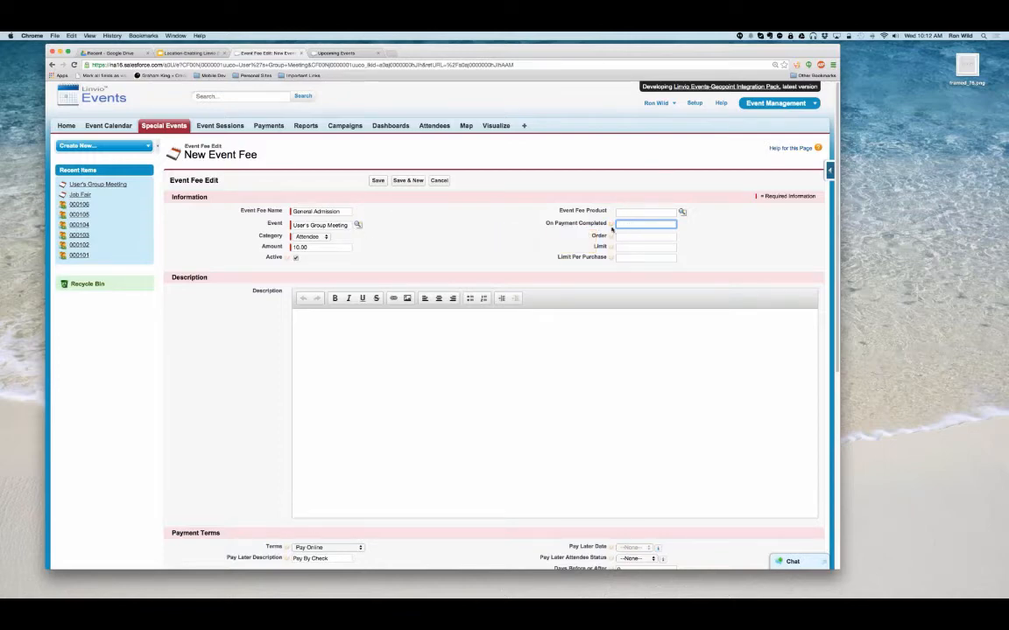
pyautogui.moveTo(612, 224)
pyautogui.click(625, 237)
pyautogui.write('1')
# - Paste the "Duis aute irure dolor" placeholder paragraph as both the fee's description and refund policy, and save the fee
pyautogui.click(367, 322)
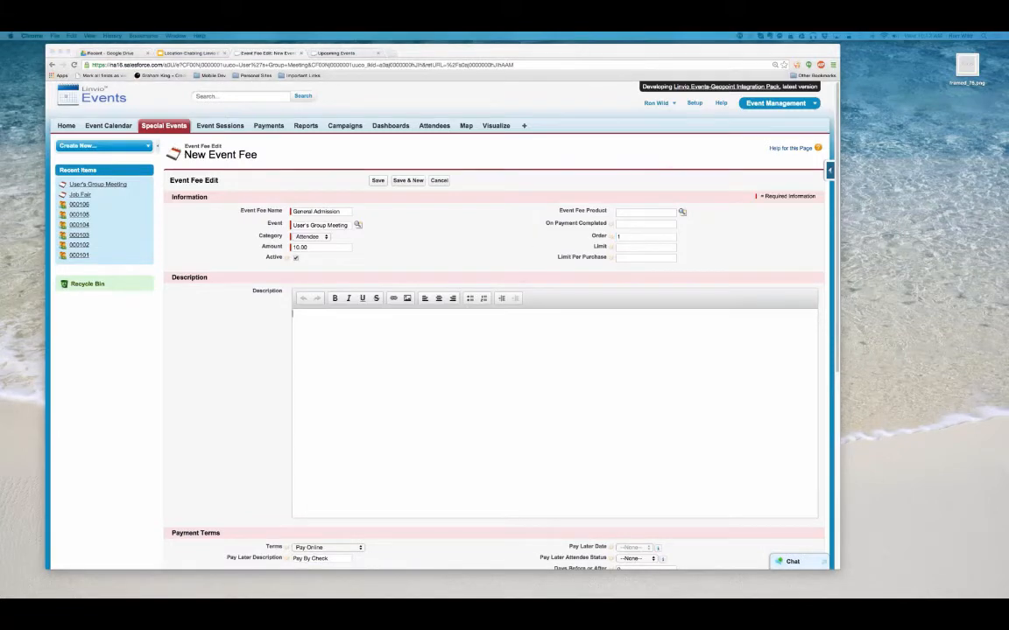
pyautogui.click(343, 337)
pyautogui.write('Duis aute irure dolor in reprehenderit in voluptate velit esse cillum dolore eu fugiat nulla pariatur. Excepteur sint occaecat cupidatat non proident, sunt in culpa qui officia deserunt mollit anim id est laborum.')
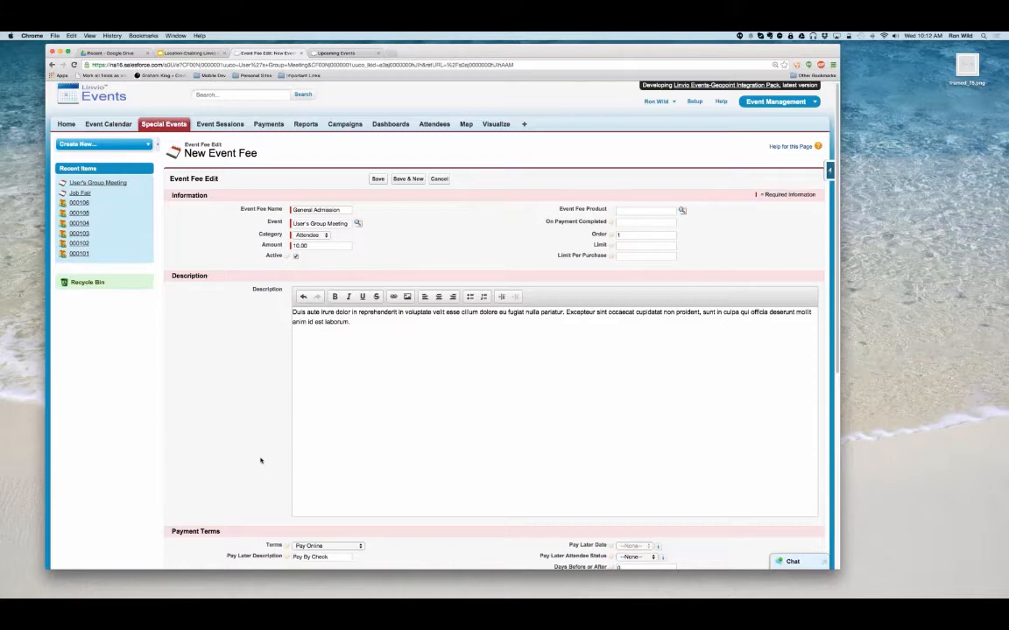
pyautogui.scroll(-8, 322, 412)
pyautogui.click(326, 332)
pyautogui.write('Duis aute irure dolor in reprehenderit in voluptate velit esse cillum dolore eu fugiat nulla pariatur. Excepteur sint occaecat cupidatat non proident, sunt in culpa qui officia deserunt mollit anim id est laborum.')
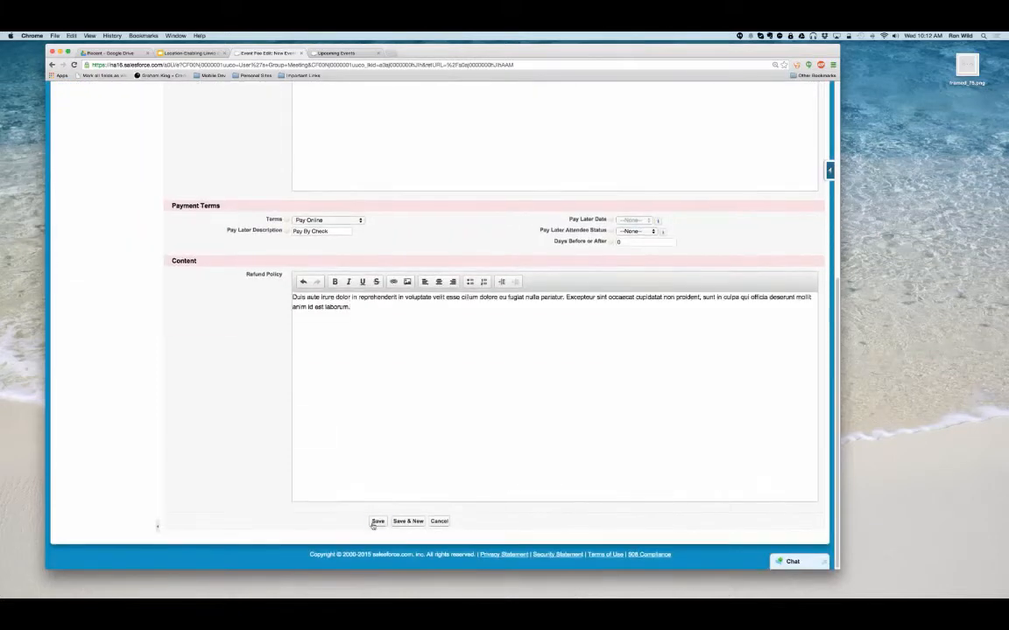
pyautogui.click(376, 521)
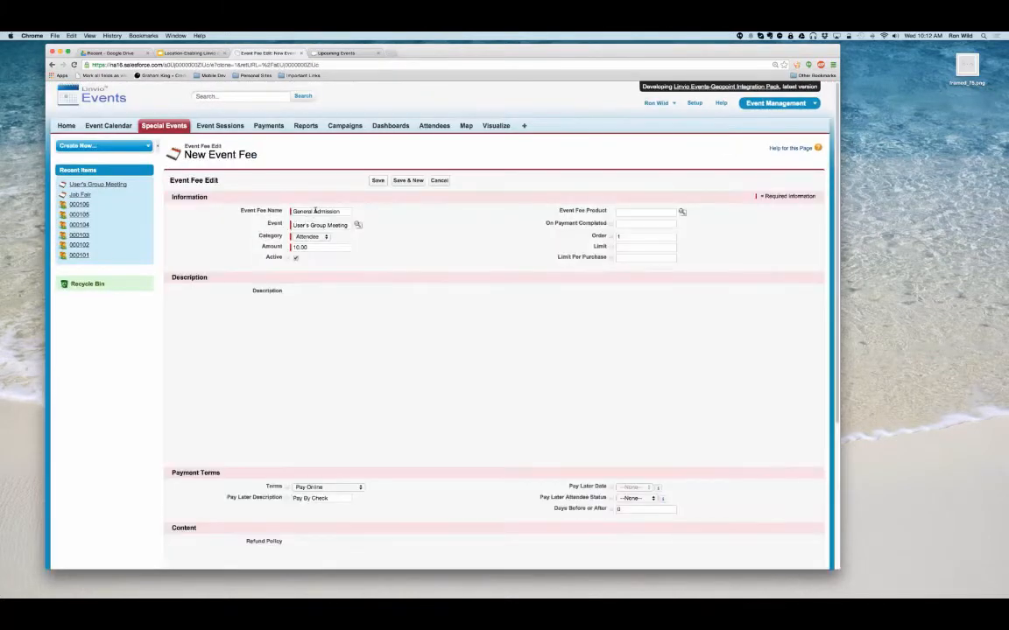
# - Clone the General Admission fee and name the copy Lunch Pass
pyautogui.click(328, 211)
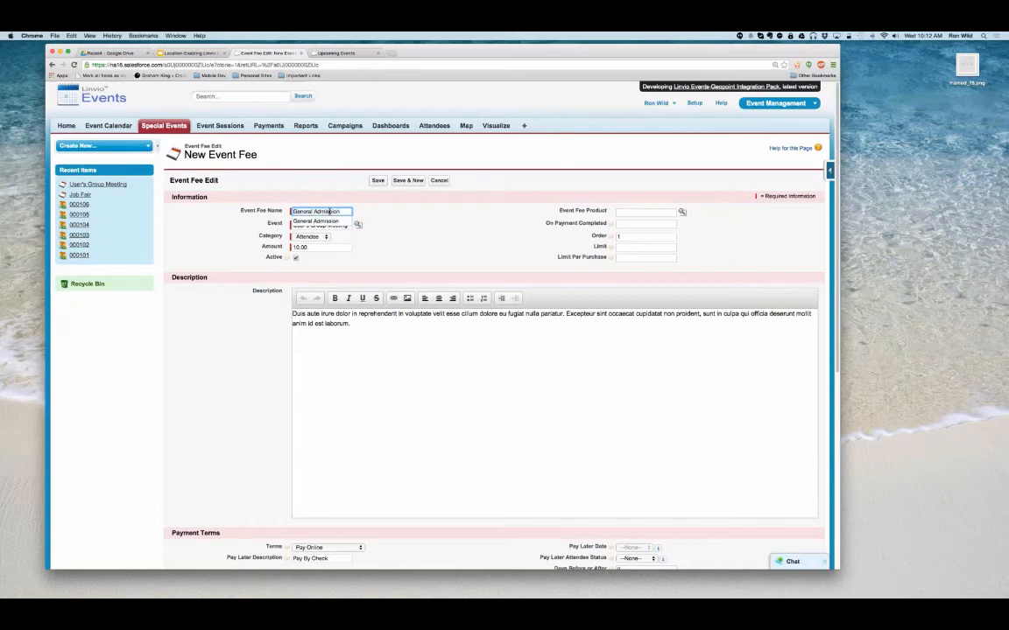
pyautogui.press('BackSpace')
pyautogui.press('BackSpace')
pyautogui.press('BackSpace')
pyautogui.press('BackSpace')
pyautogui.press('BackSpace')
pyautogui.press('BackSpace')
pyautogui.press('BackSpace')
pyautogui.press('BackSpace')
pyautogui.press('BackSpace')
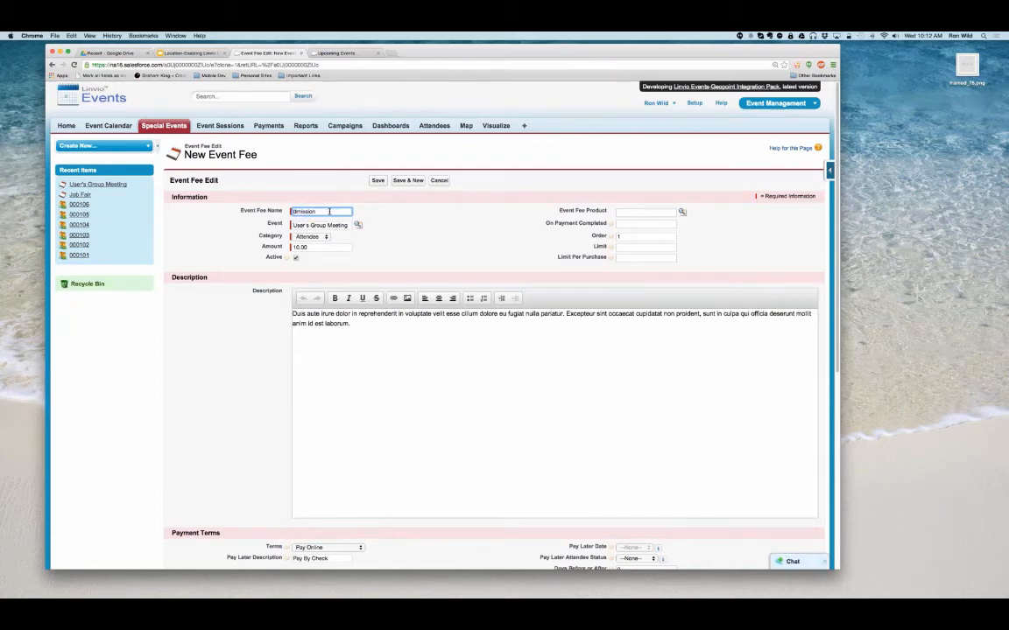
pyautogui.write('Lunch')
pyautogui.press('Delete')
pyautogui.press('Delete')
pyautogui.press('Delete')
pyautogui.press('Delete')
pyautogui.press('Delete')
pyautogui.press('Delete')
pyautogui.press('Delete')
pyautogui.press('Delete')
pyautogui.write('Pass')
# - Set the Lunch Pass amount to 50.00 and its order to 2, and save the fee
pyautogui.doubleClick(300, 247)
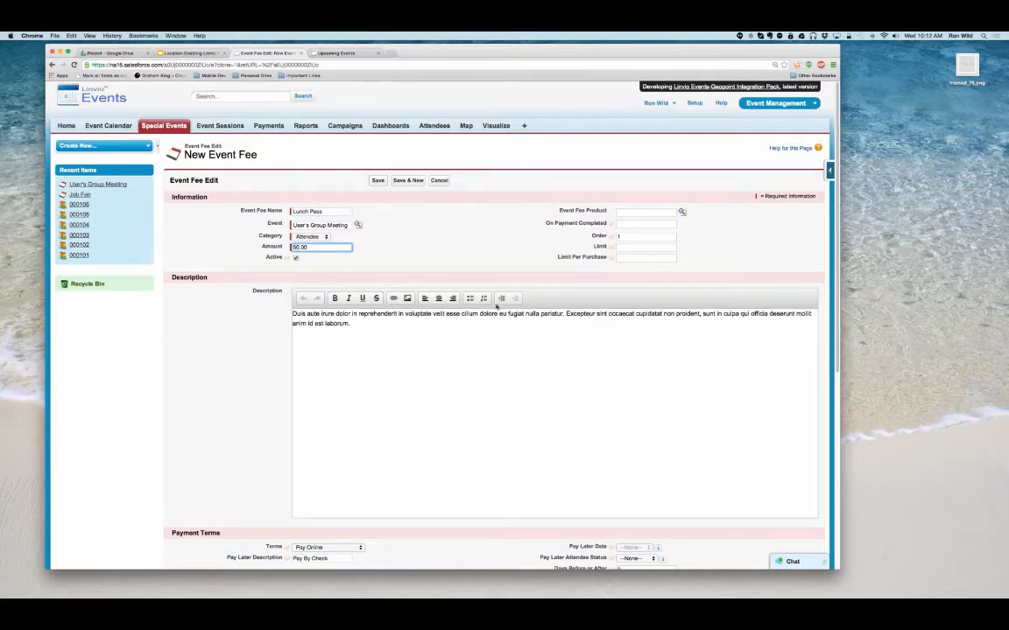
pyautogui.doubleClick(620, 237)
pyautogui.write('2')
pyautogui.click(378, 180)
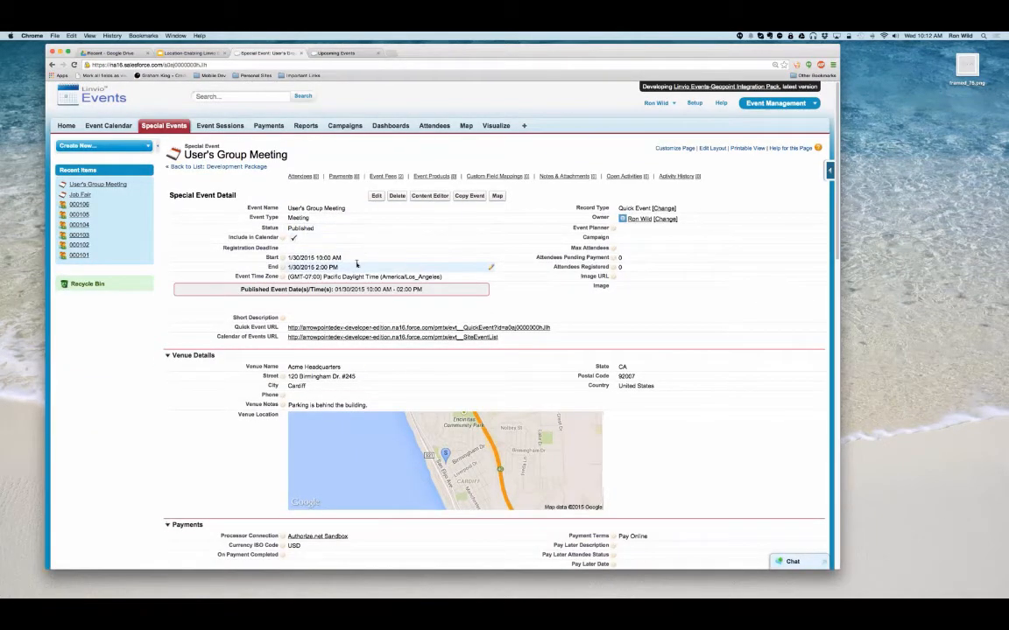
# - Review the User's Group Meeting record's settings and view its public registration page through the Quick Event URL
pyautogui.scroll(-1, 356, 264)
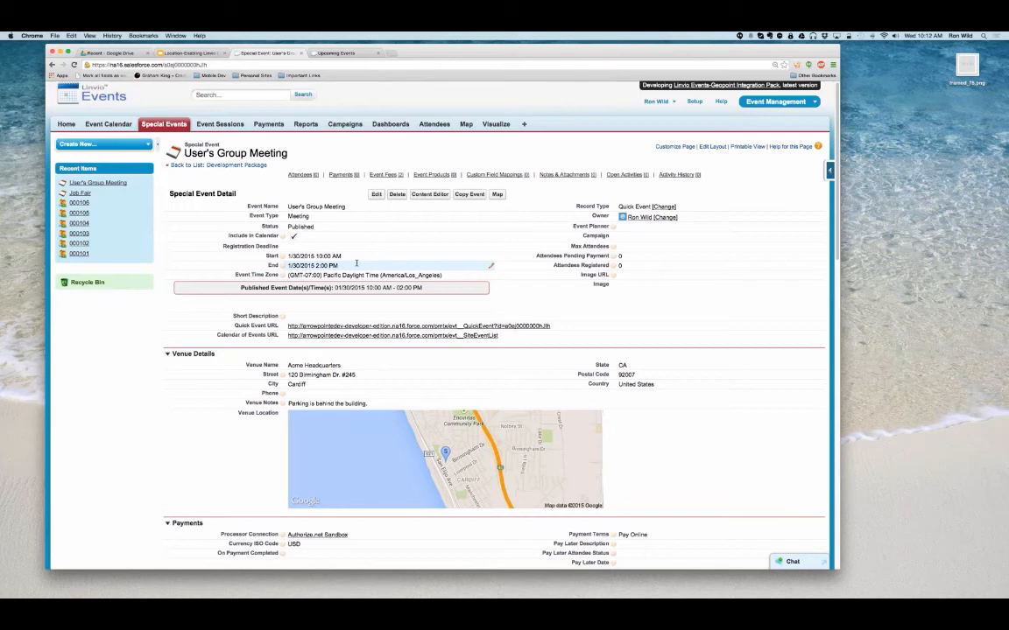
pyautogui.scroll(-8, 356, 264)
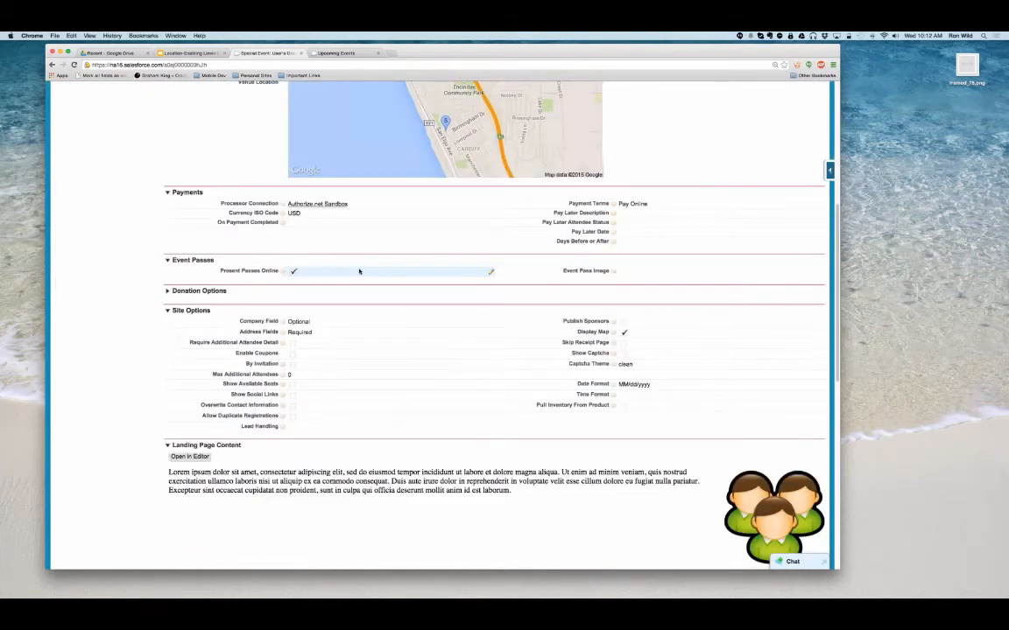
pyautogui.scroll(-1, 340, 293)
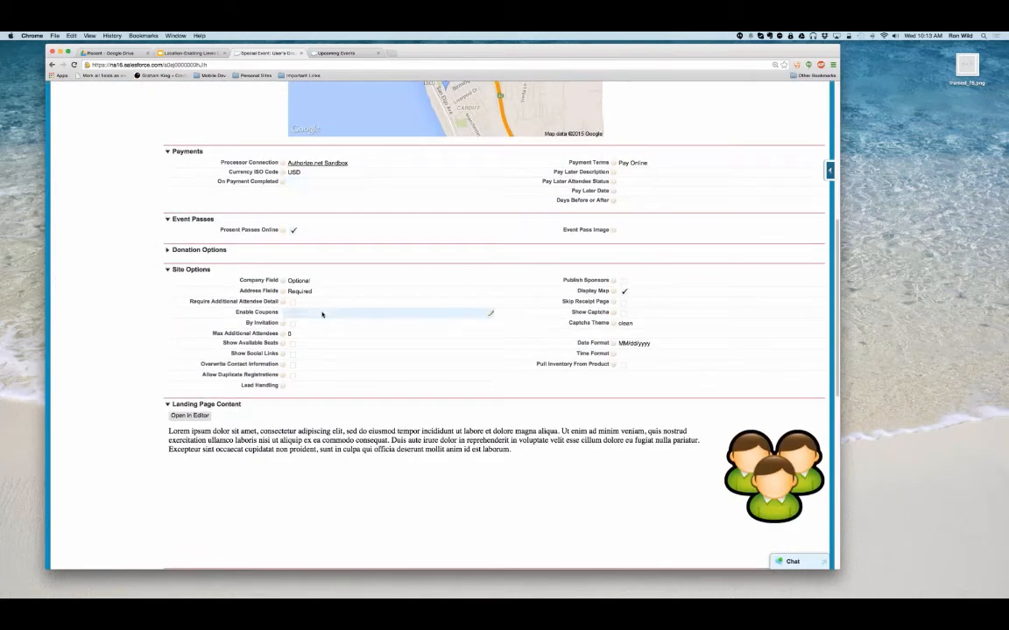
pyautogui.scroll(-2, 319, 305)
pyautogui.scroll(10, 318, 300)
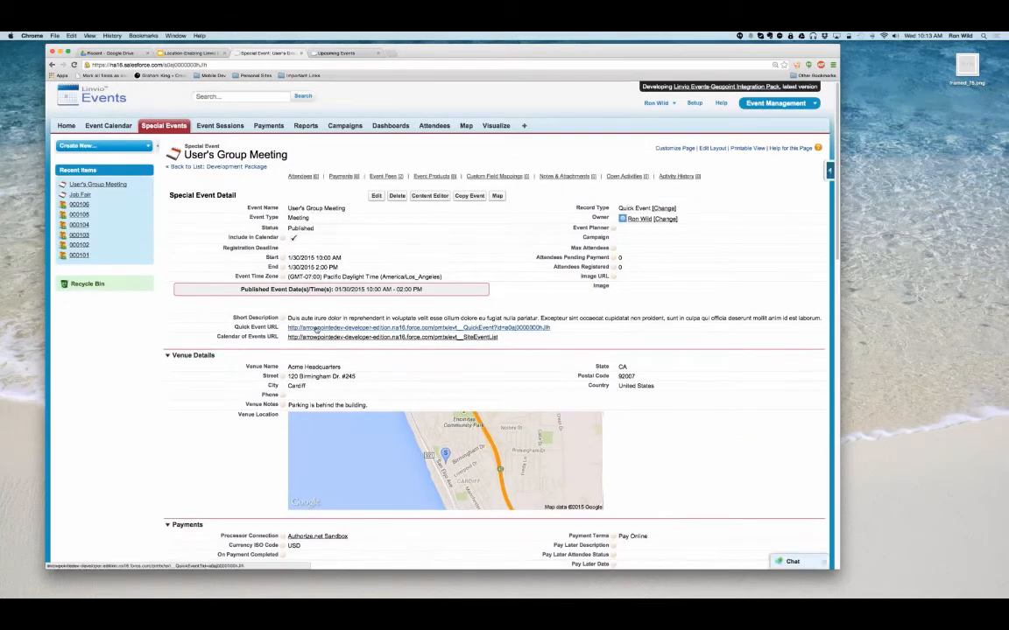
pyautogui.keyDown('super'); pyautogui.click(315, 331); pyautogui.keyUp('super')
pyautogui.click(408, 53)
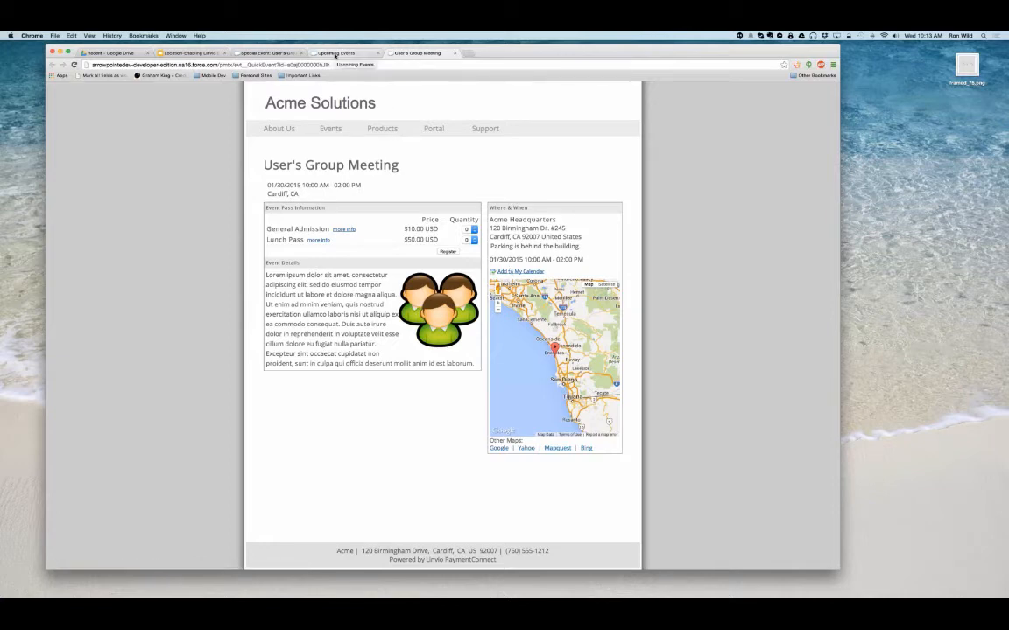
# - Map the User's Group Meeting venue from its event record and search Contacts (All) nearby within 100 miles
pyautogui.click(268, 53)
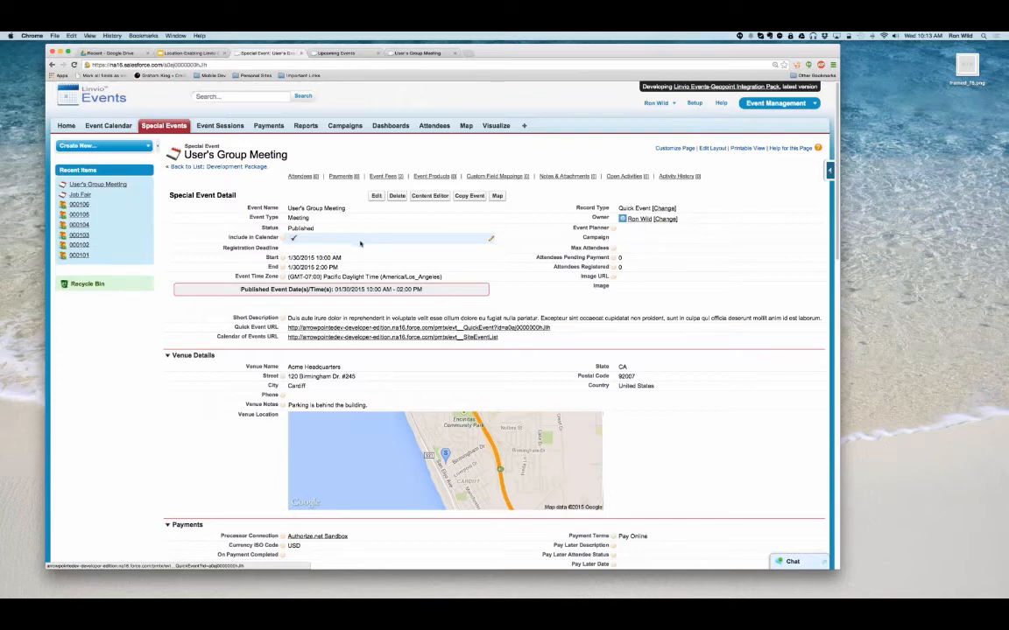
pyautogui.click(496, 195)
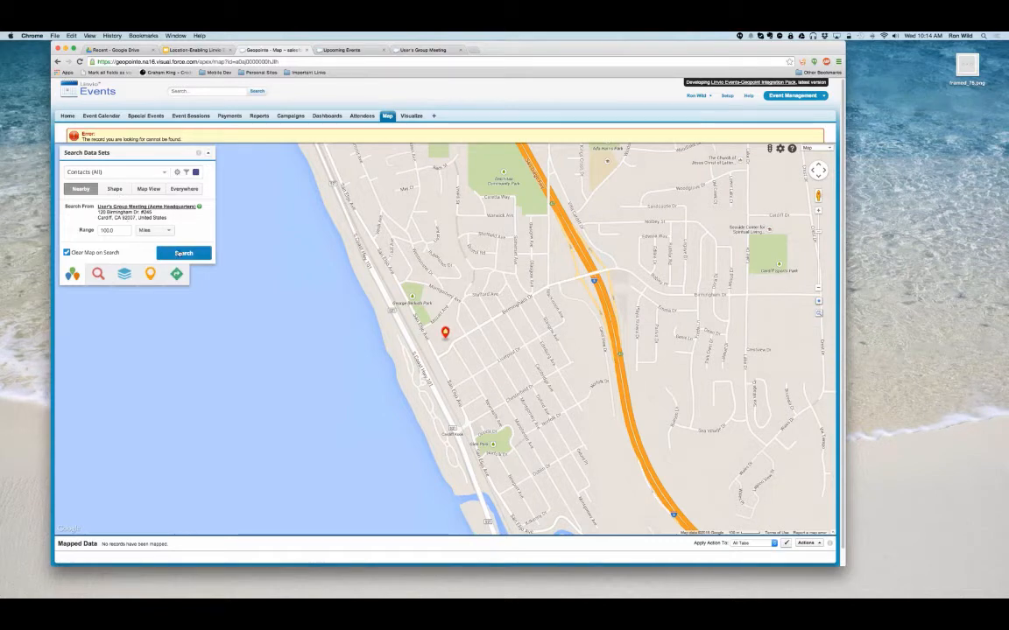
pyautogui.click(183, 253)
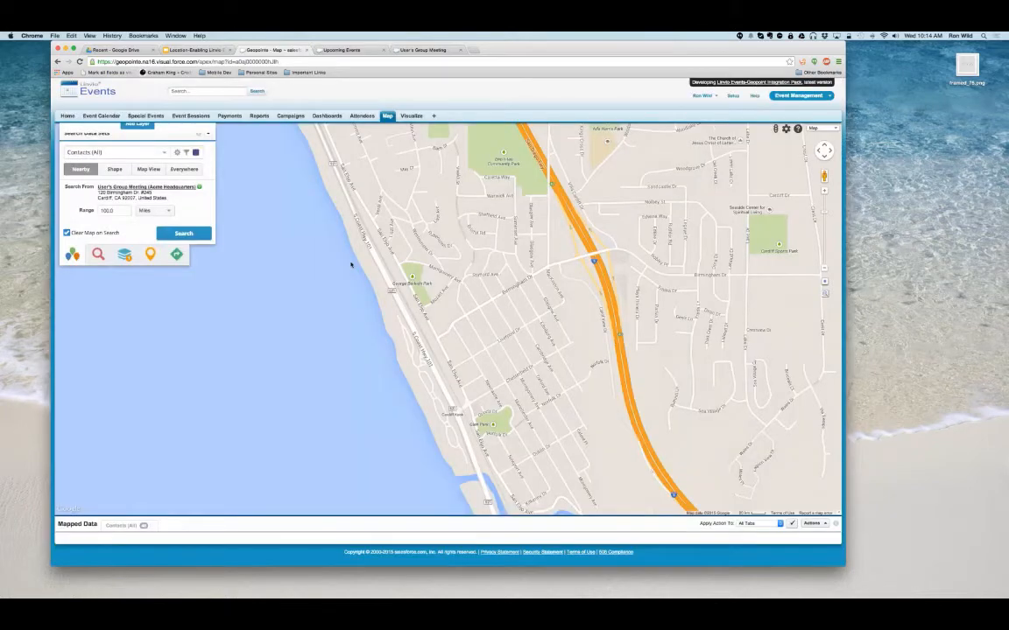
# - Draw a polygon around the coastal contacts from Fallbrook down to Tijuana and search Contacts (All) within that shape
pyautogui.click(117, 169)
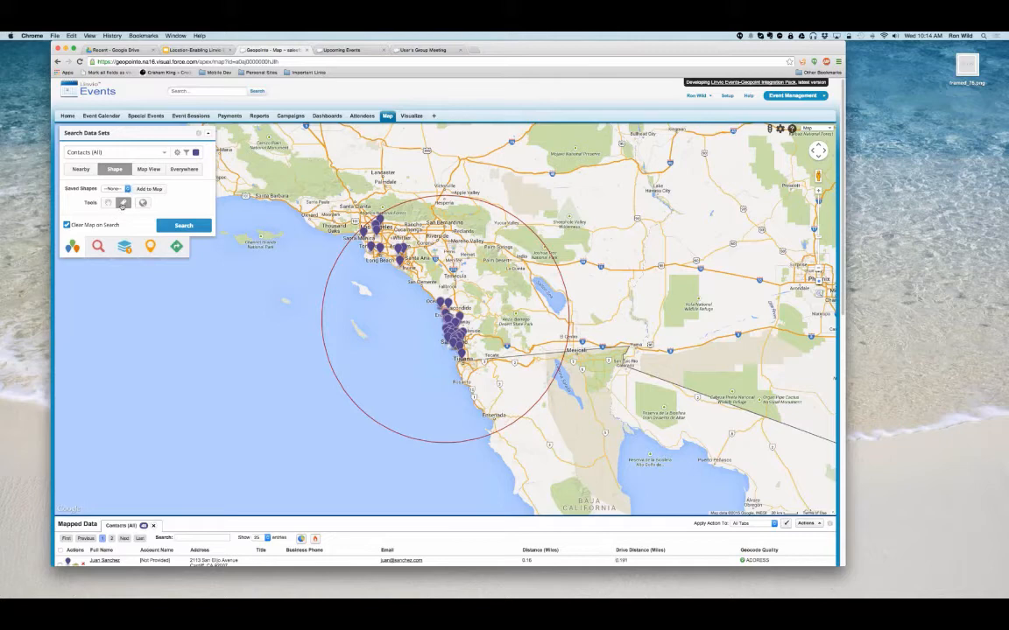
pyautogui.click(123, 203)
pyautogui.click(424, 287)
pyautogui.doubleClick(438, 285)
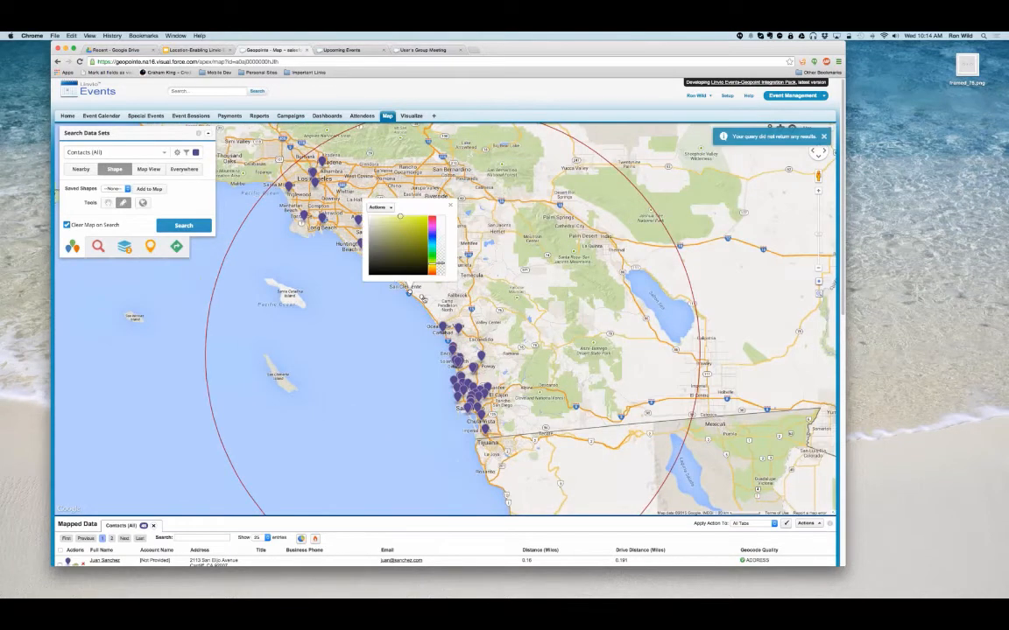
pyautogui.click(481, 297)
pyautogui.click(512, 404)
pyautogui.click(512, 444)
pyautogui.click(456, 444)
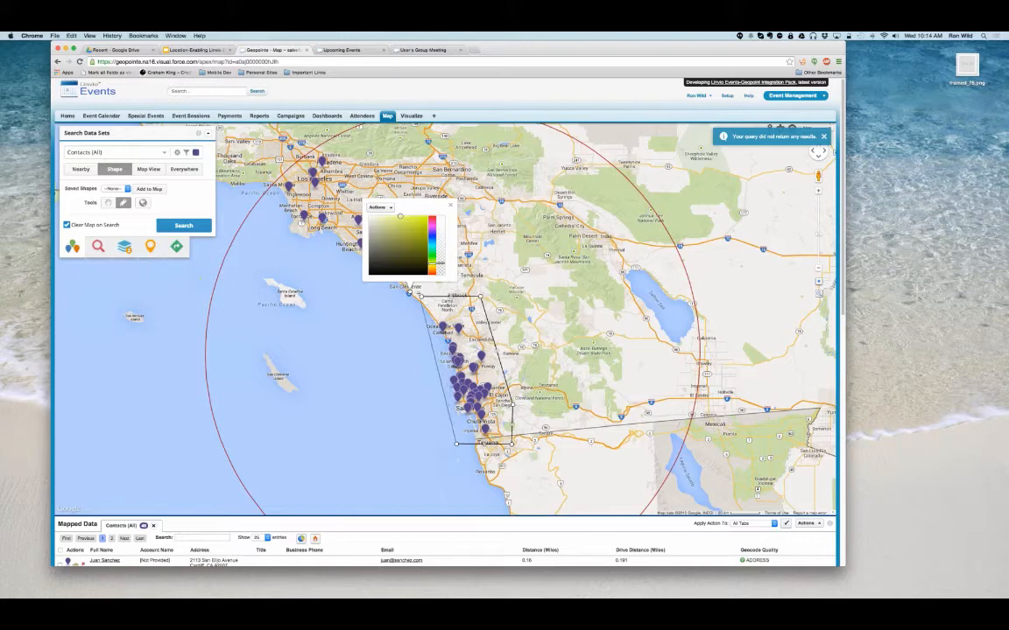
pyautogui.click(421, 297)
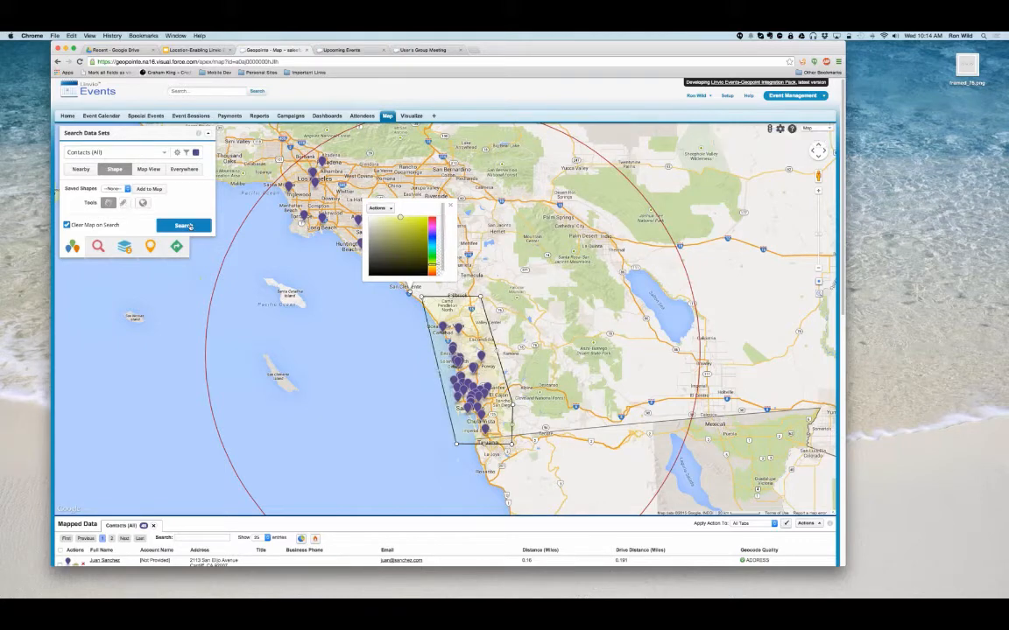
pyautogui.click(183, 226)
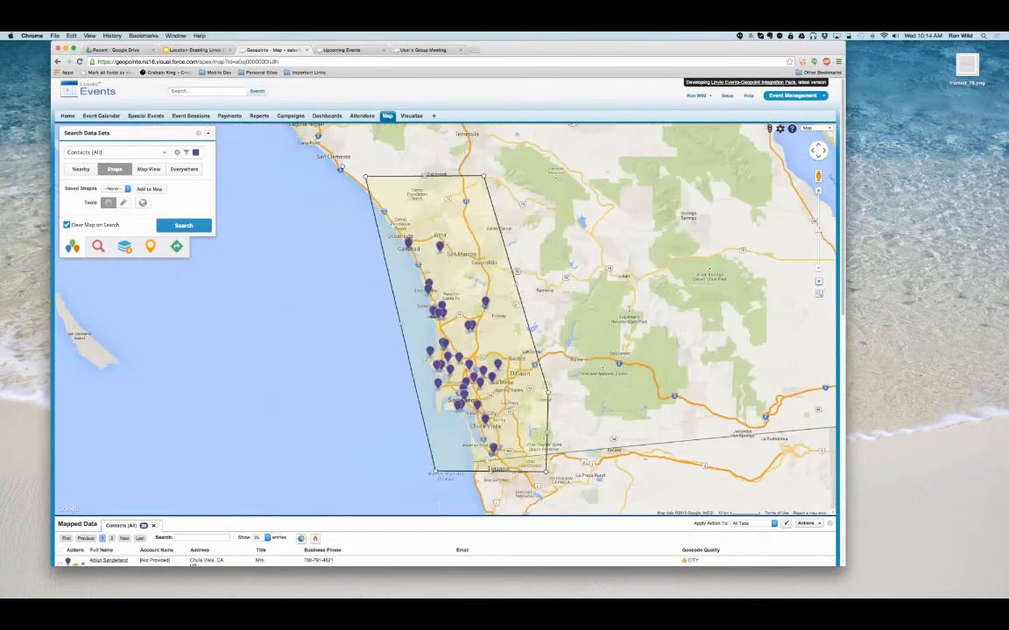
# - Invite all the mapped contacts to the User's Group Meeting event with the Attendee invitee category, creating their attendee records
pyautogui.click(807, 523)
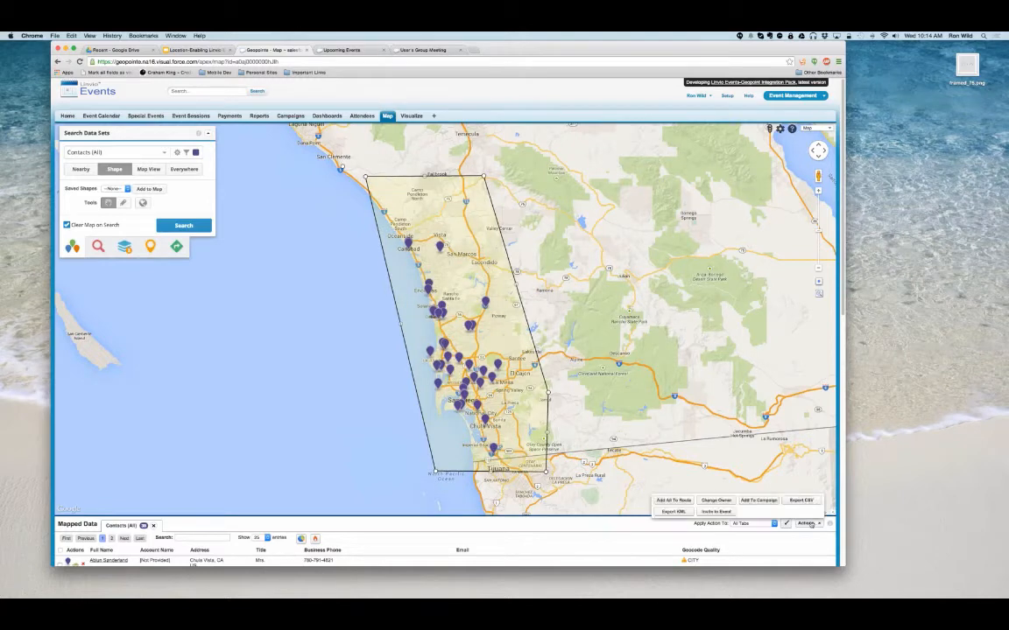
pyautogui.click(716, 512)
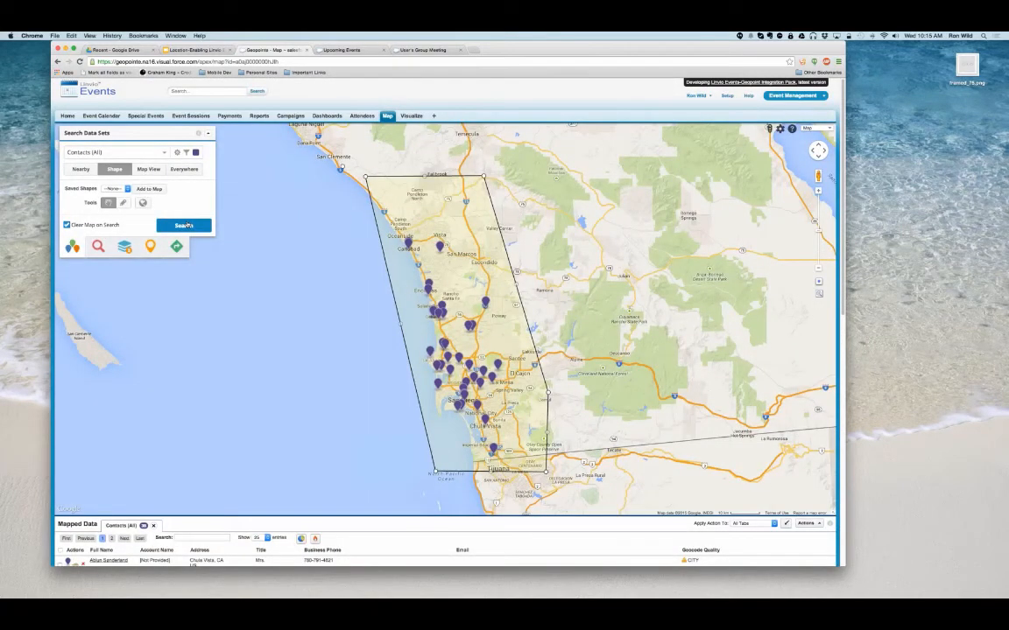
pyautogui.click(184, 225)
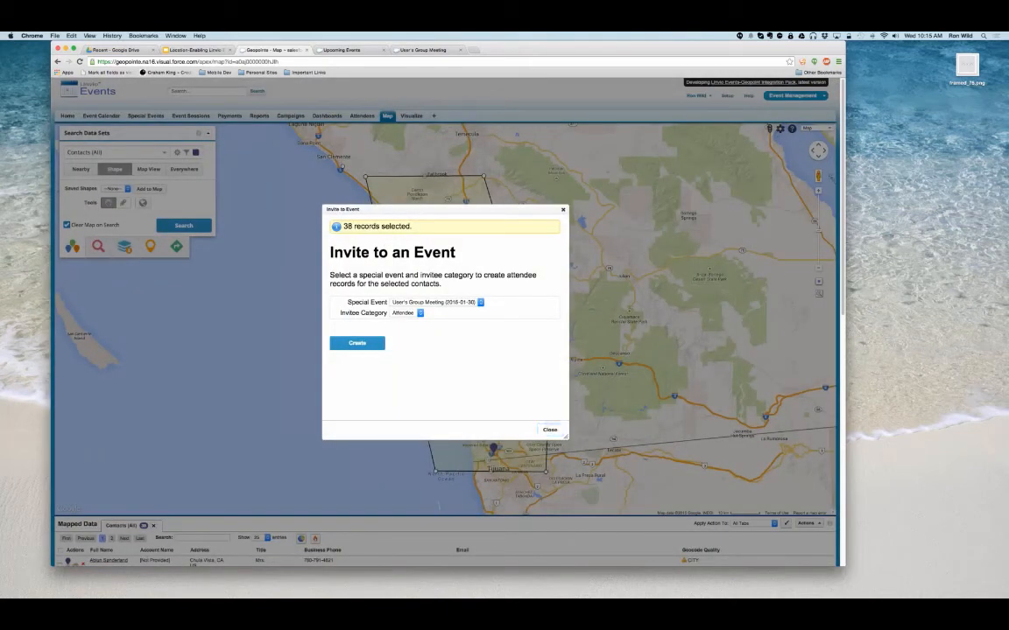
pyautogui.click(468, 261)
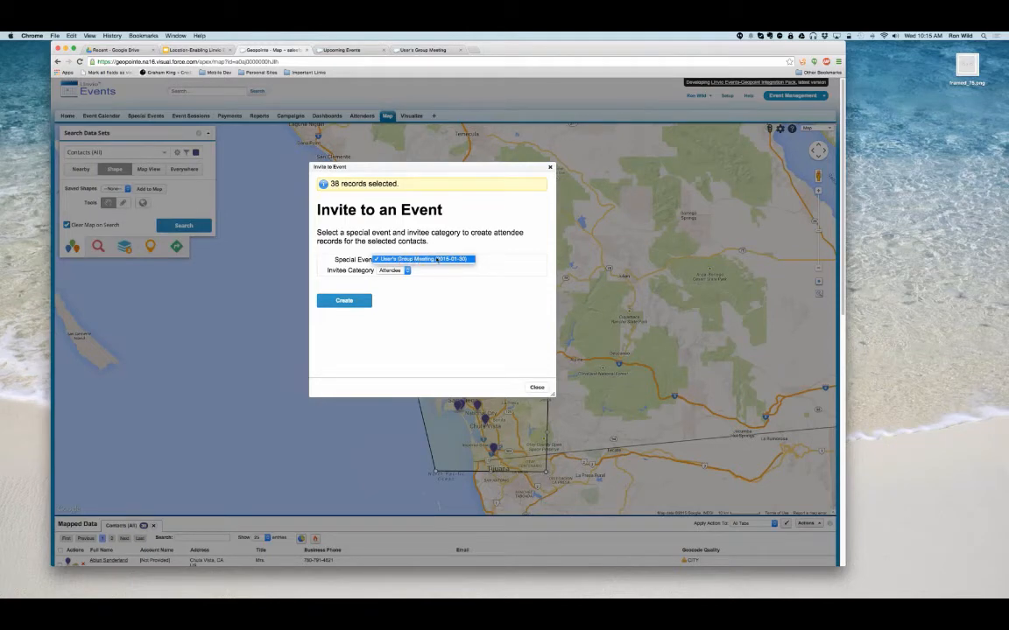
pyautogui.click(436, 260)
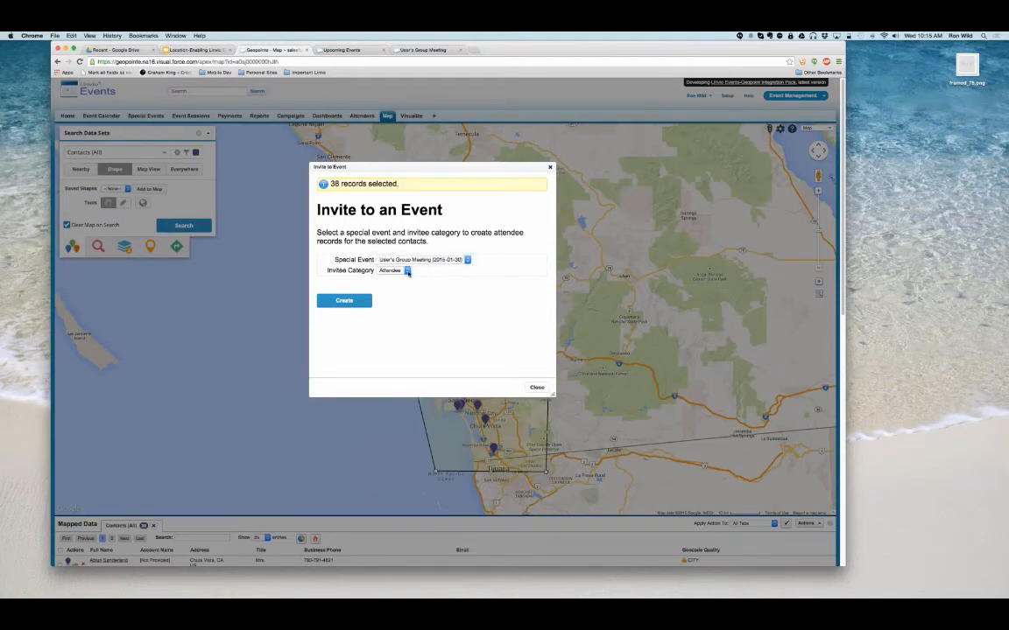
pyautogui.click(407, 273)
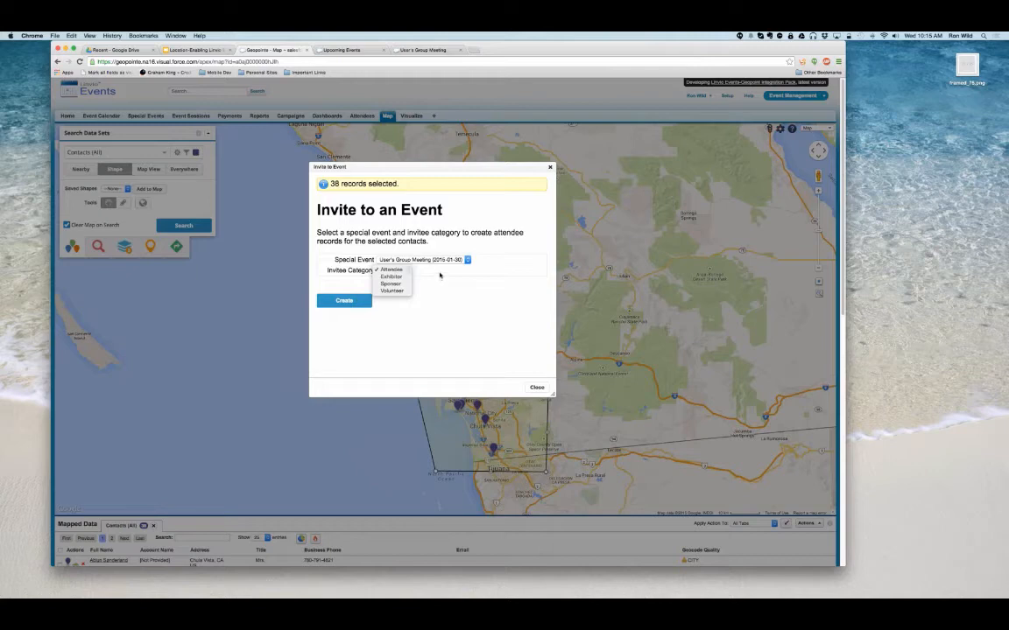
pyautogui.click(440, 275)
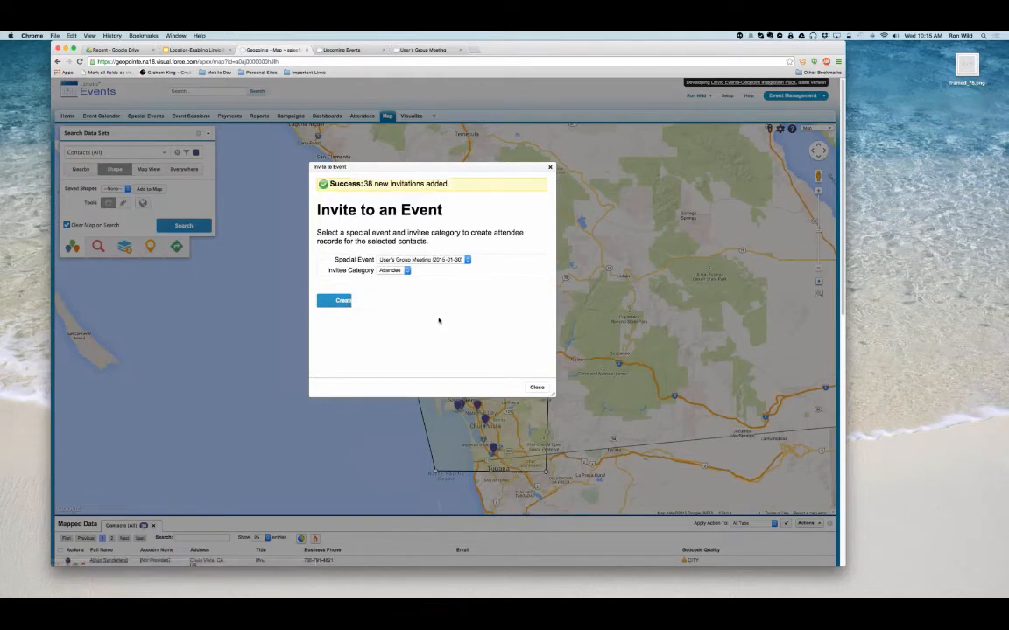
pyautogui.click(537, 388)
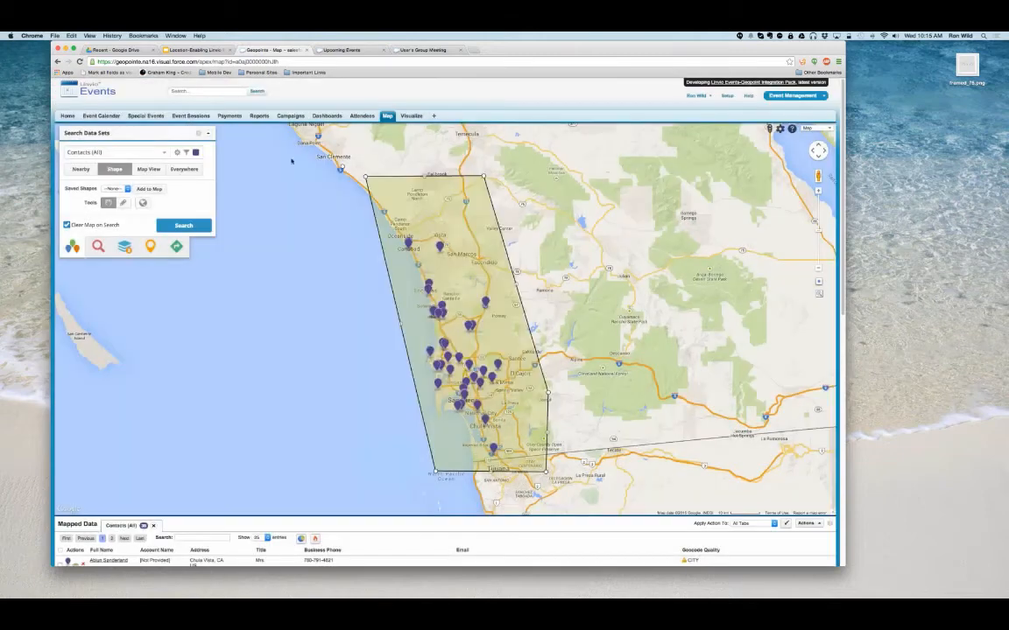
# - Examine the User's Group Meeting event's attendee list and the first attendee's record with its invitation code, and return to the event
pyautogui.click(138, 116)
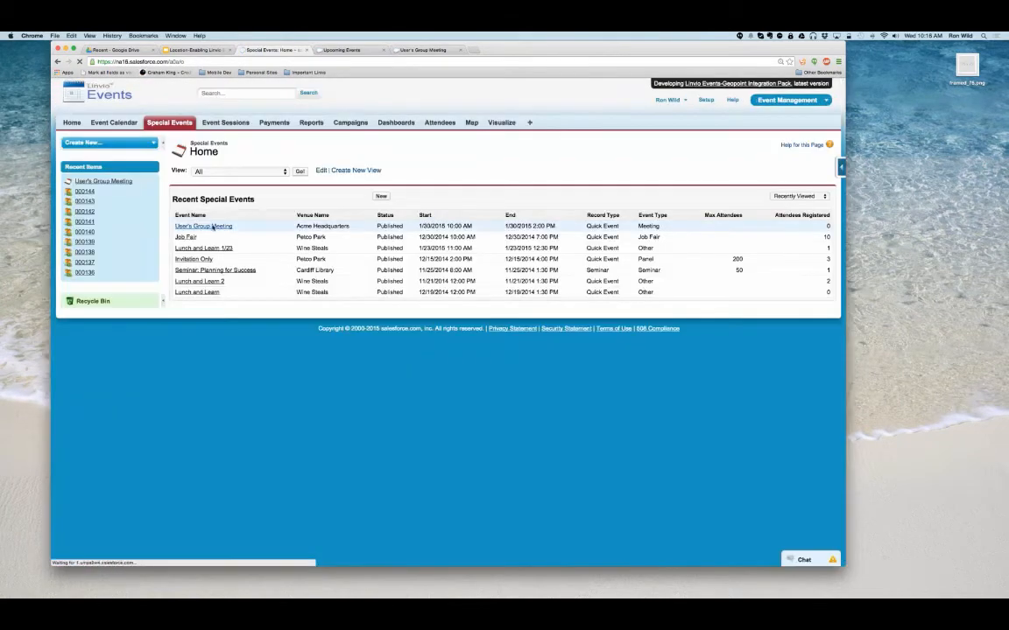
pyautogui.click(203, 226)
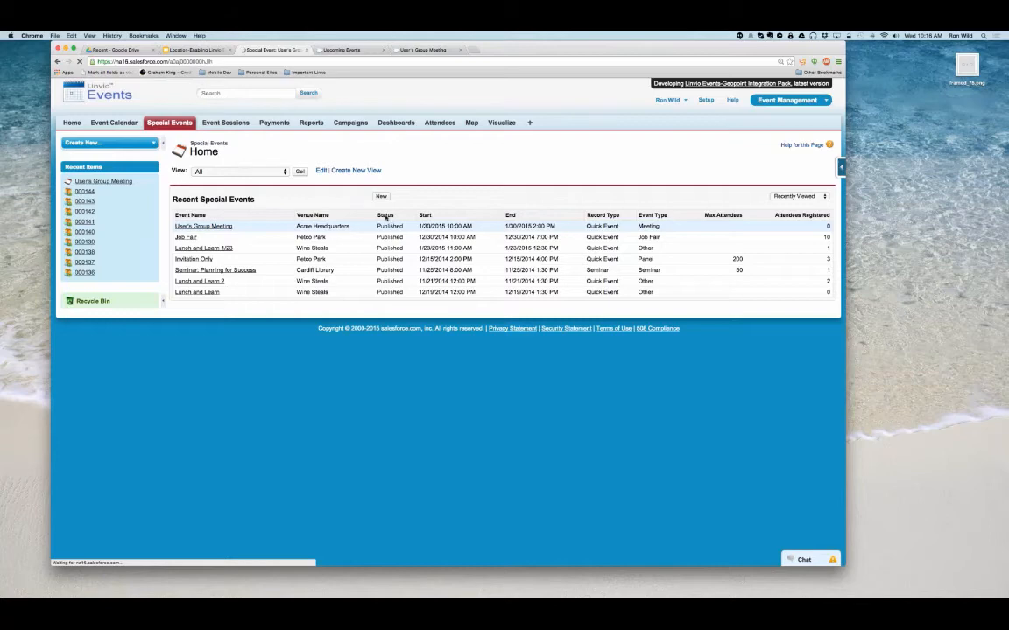
pyautogui.scroll(-1, 513, 266)
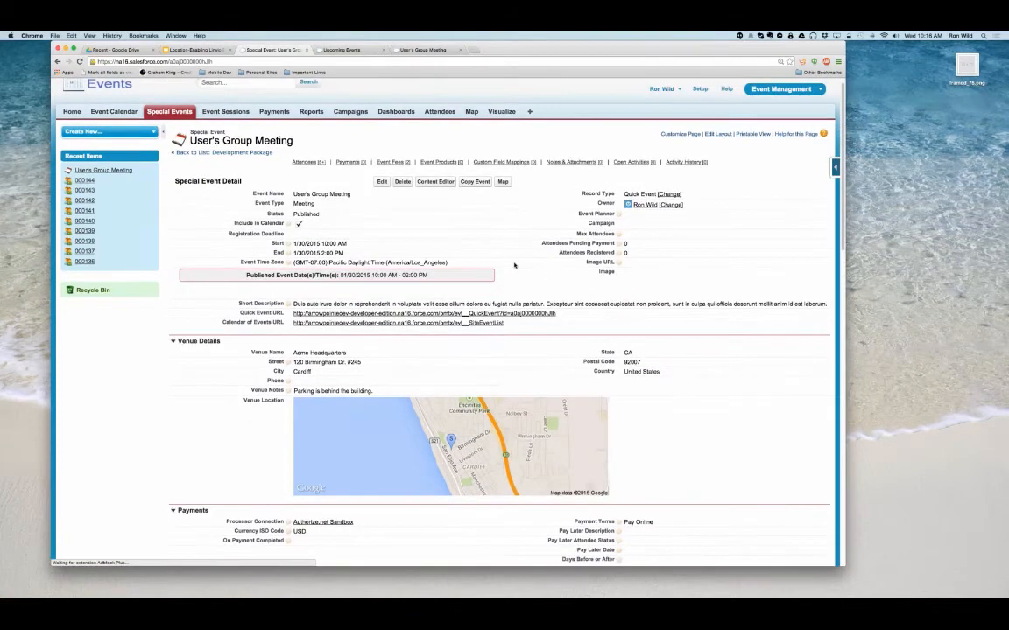
pyautogui.scroll(-15, 514, 265)
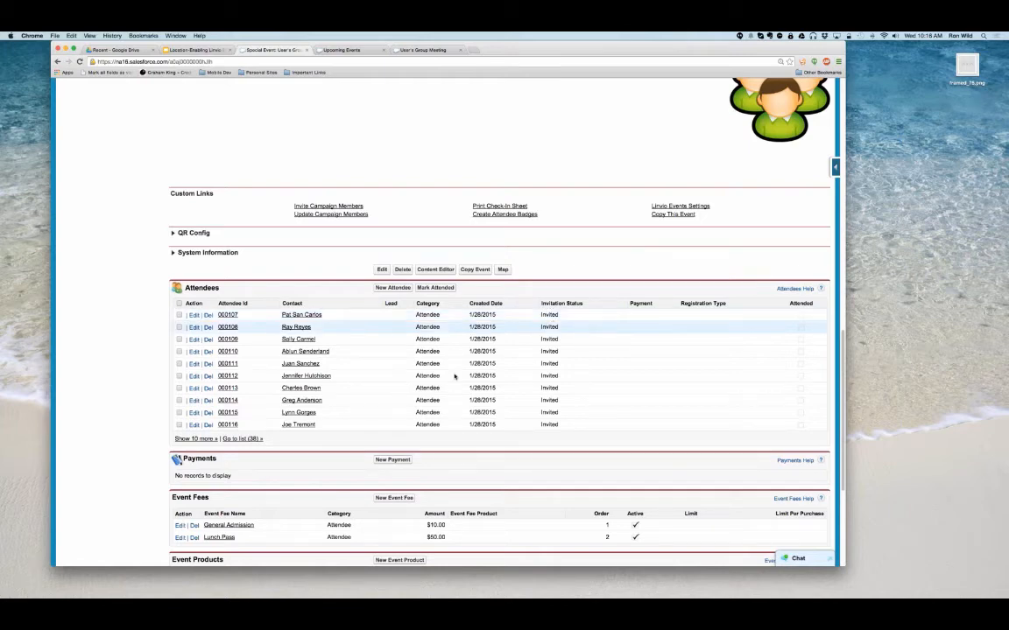
pyautogui.click(226, 316)
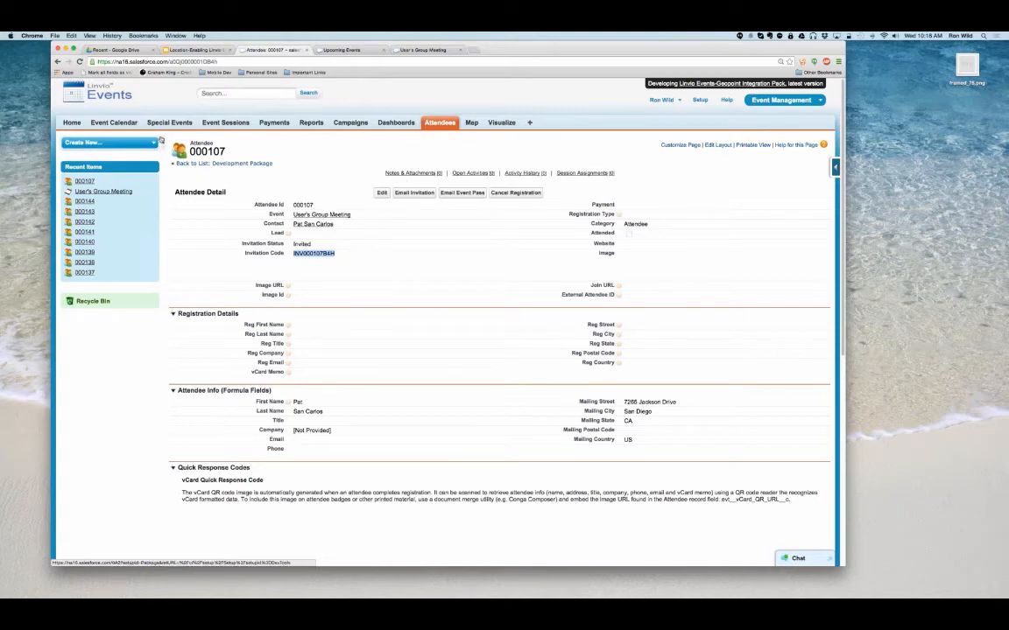
pyautogui.click(324, 214)
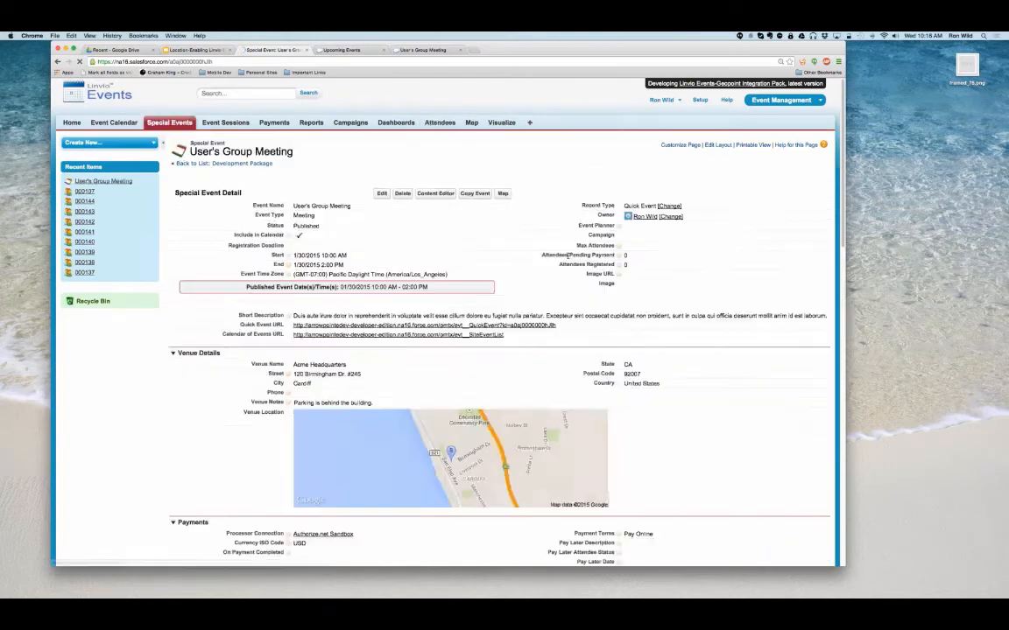
# - Create and save an active campaign named Users group Campaign with type Other and status In Progress
pyautogui.click(349, 124)
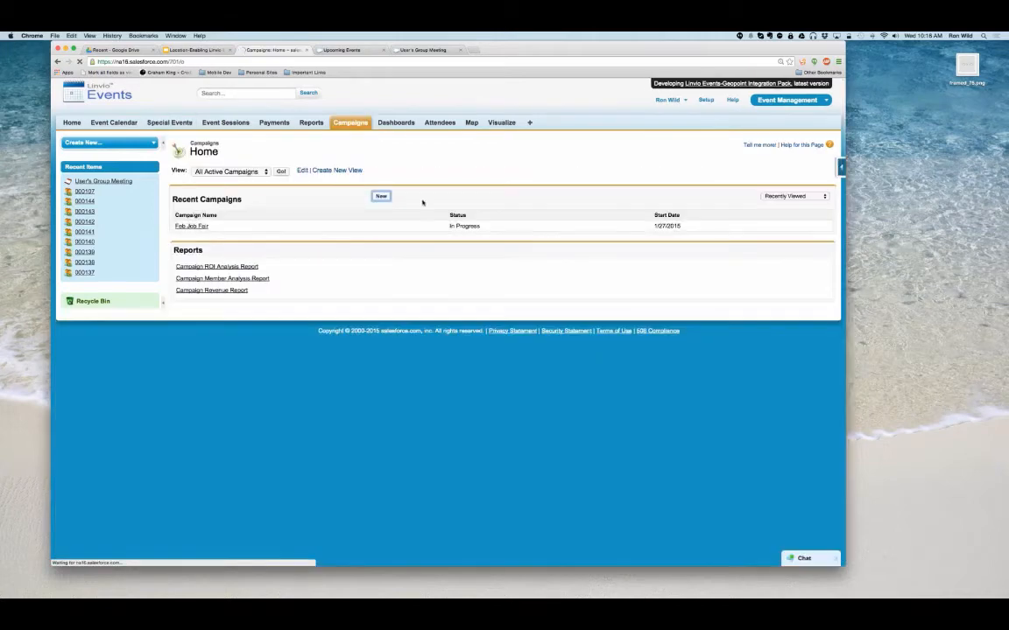
pyautogui.click(421, 202)
pyautogui.click(307, 216)
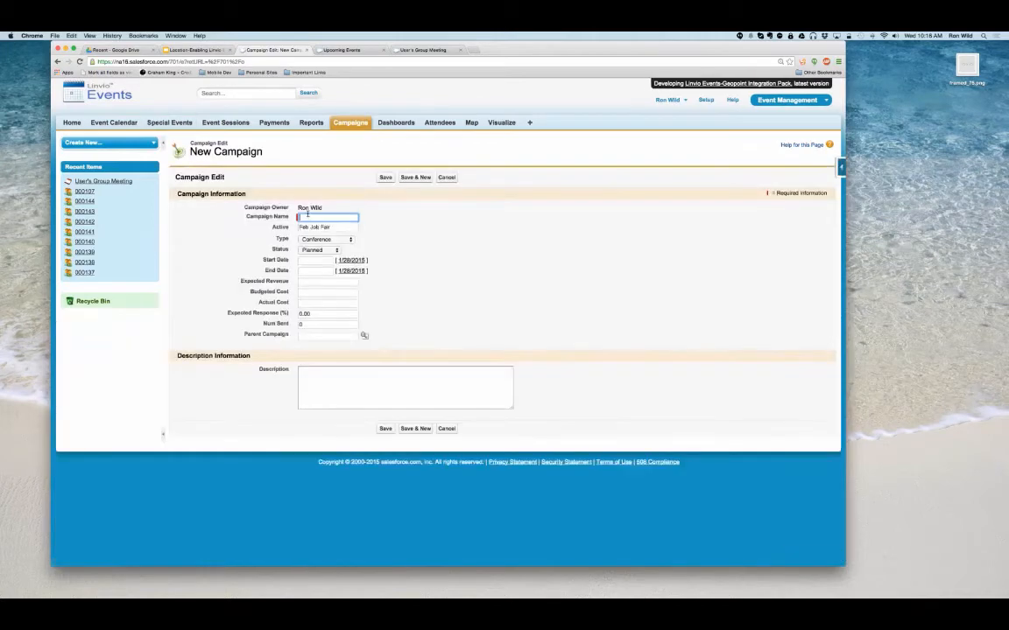
pyautogui.write('Users group Campaign')
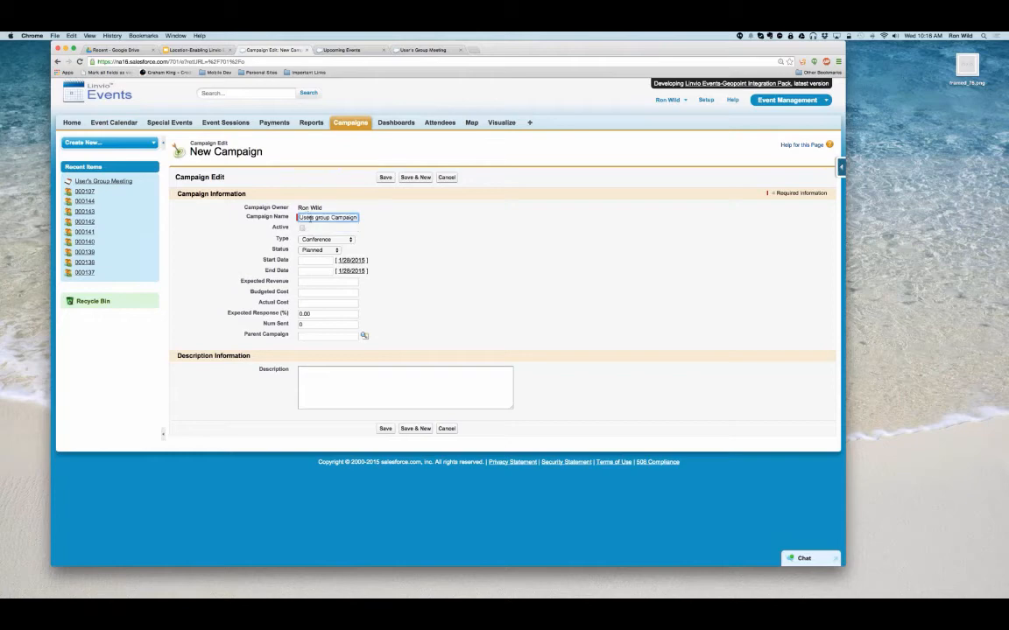
pyautogui.click(324, 239)
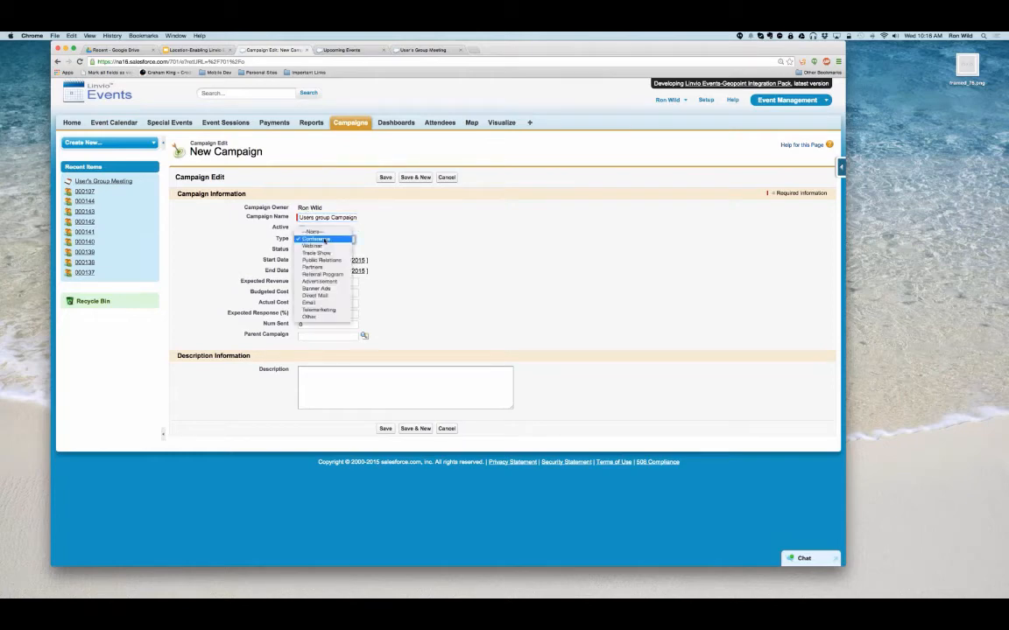
pyautogui.click(310, 316)
pyautogui.click(313, 251)
pyautogui.click(315, 260)
pyautogui.click(302, 228)
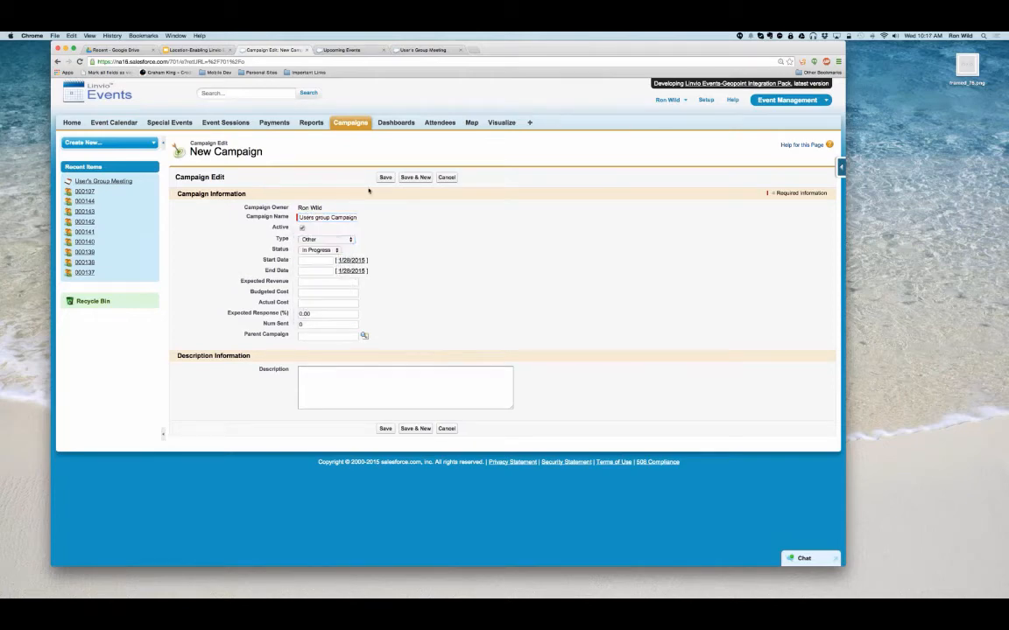
pyautogui.click(385, 177)
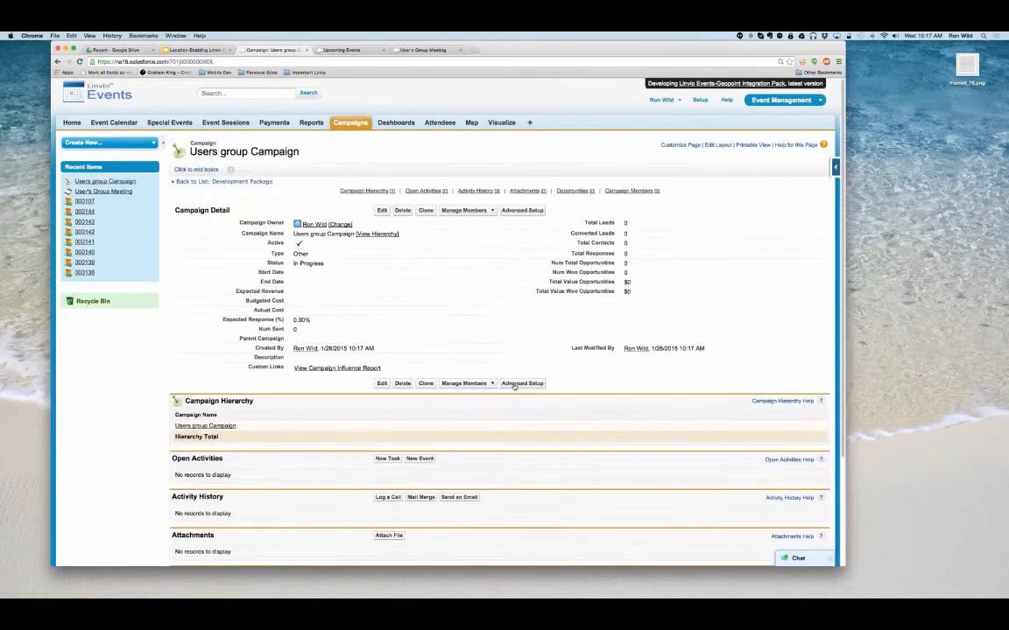
# - Add Registered and Attended as member statuses of the campaign, both counted as responded, and save them
pyautogui.click(522, 383)
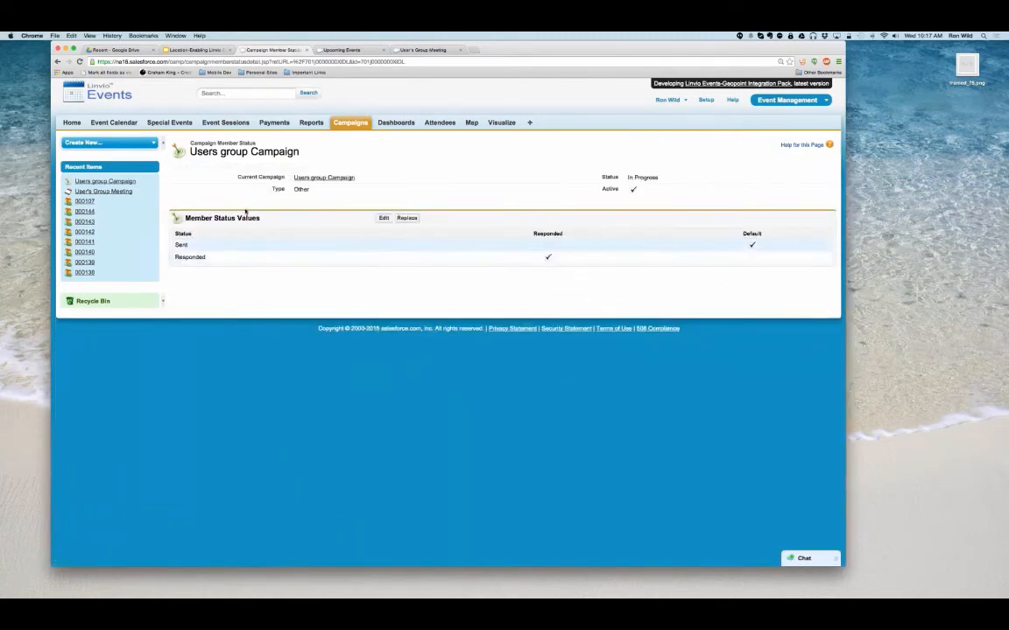
pyautogui.click(384, 219)
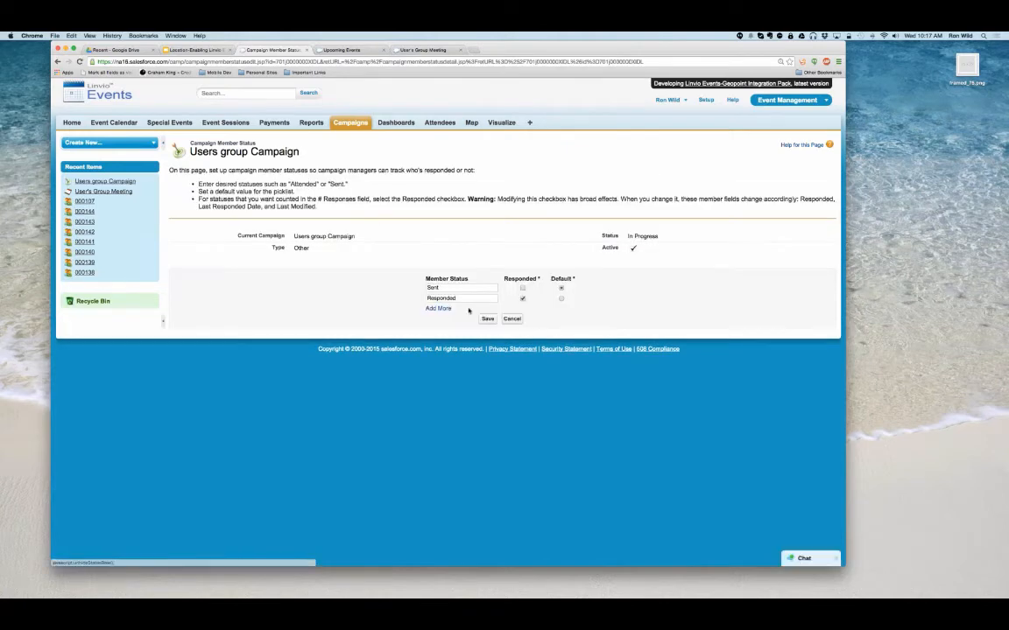
pyautogui.click(434, 308)
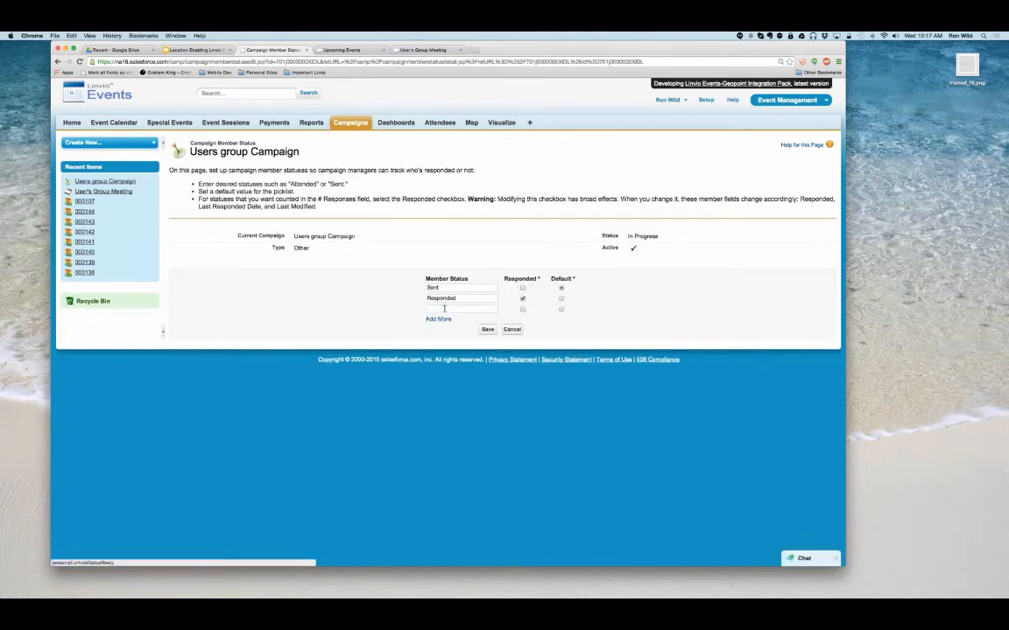
pyautogui.click(444, 309)
pyautogui.write('Regis')
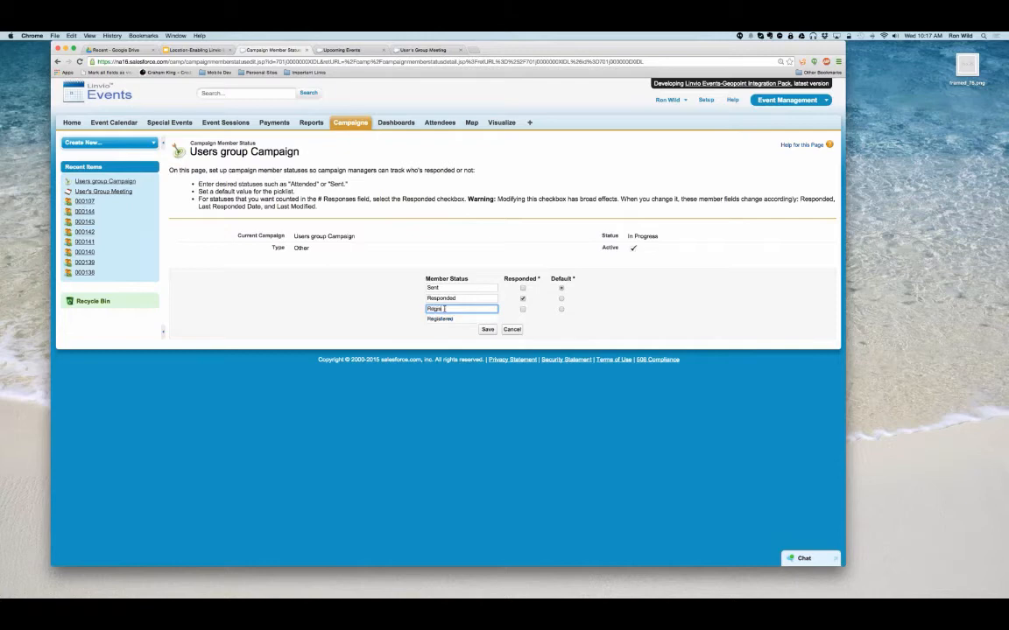
pyautogui.write('tered')
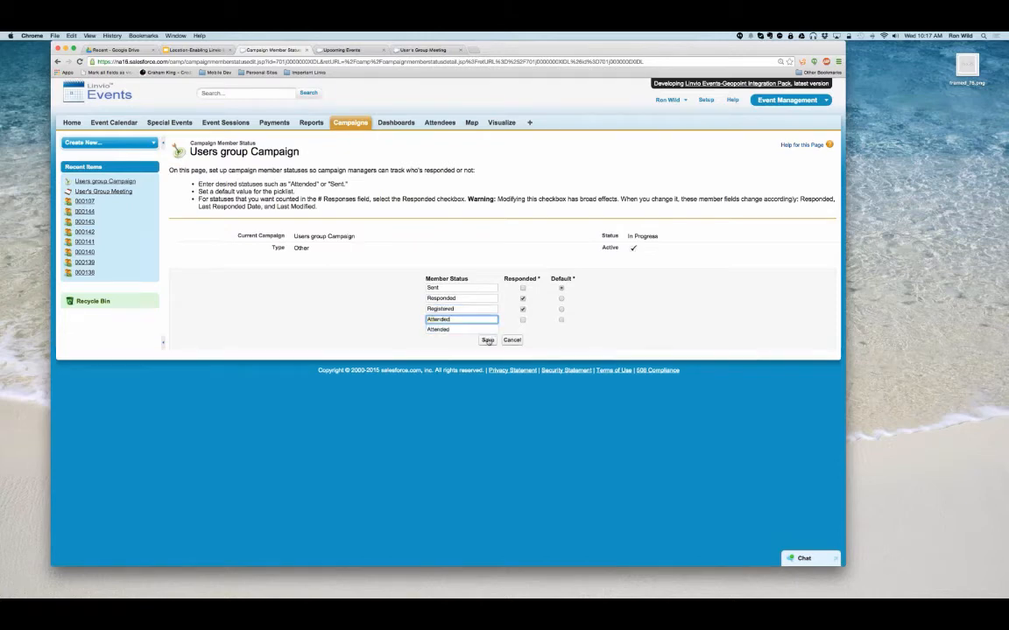
pyautogui.click(487, 341)
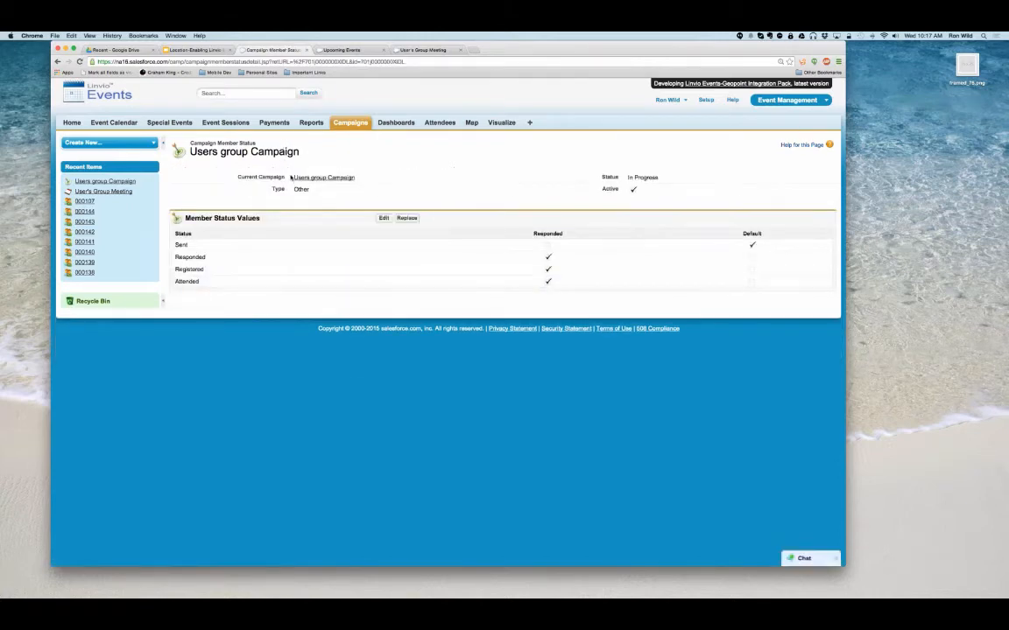
# - Assign Users group Campaign as the campaign of the User's Group Meeting special event and save the record
pyautogui.moveTo(355, 177); pyautogui.dragTo(295, 180)
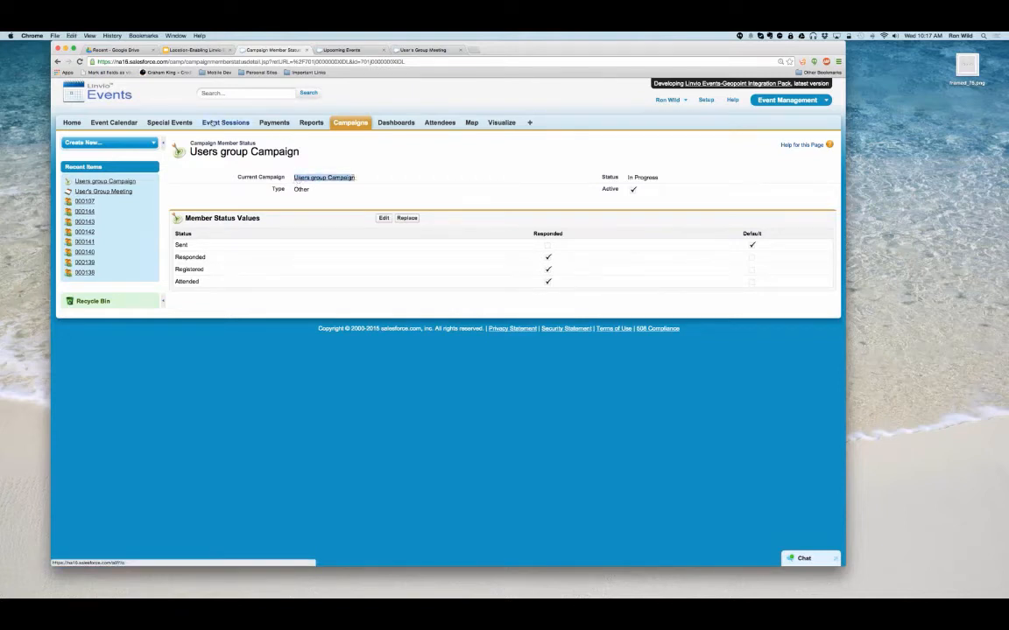
pyautogui.click(179, 124)
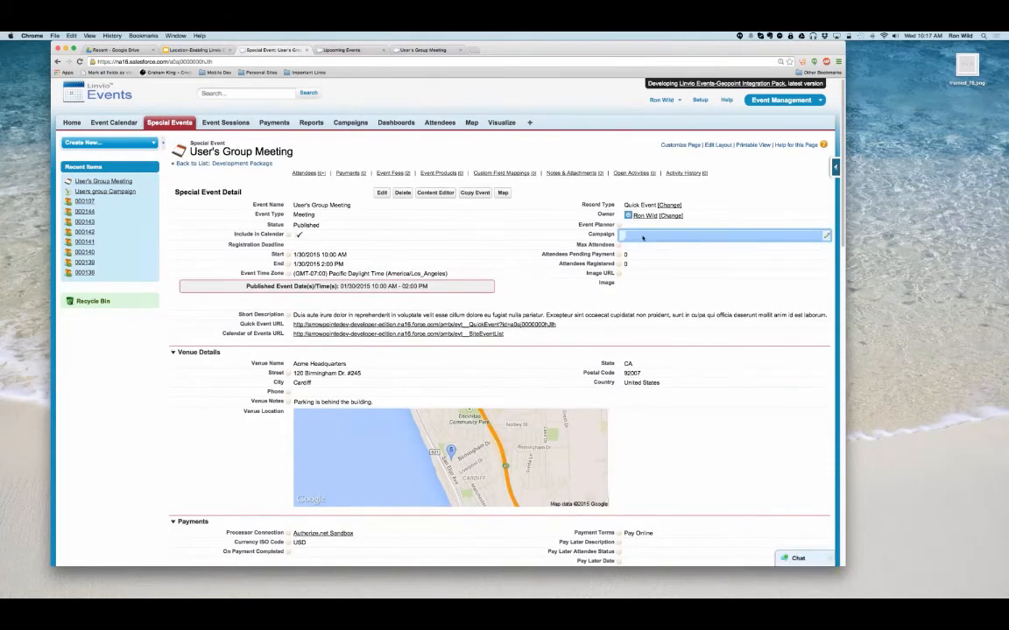
pyautogui.doubleClick(642, 237)
pyautogui.click(382, 192)
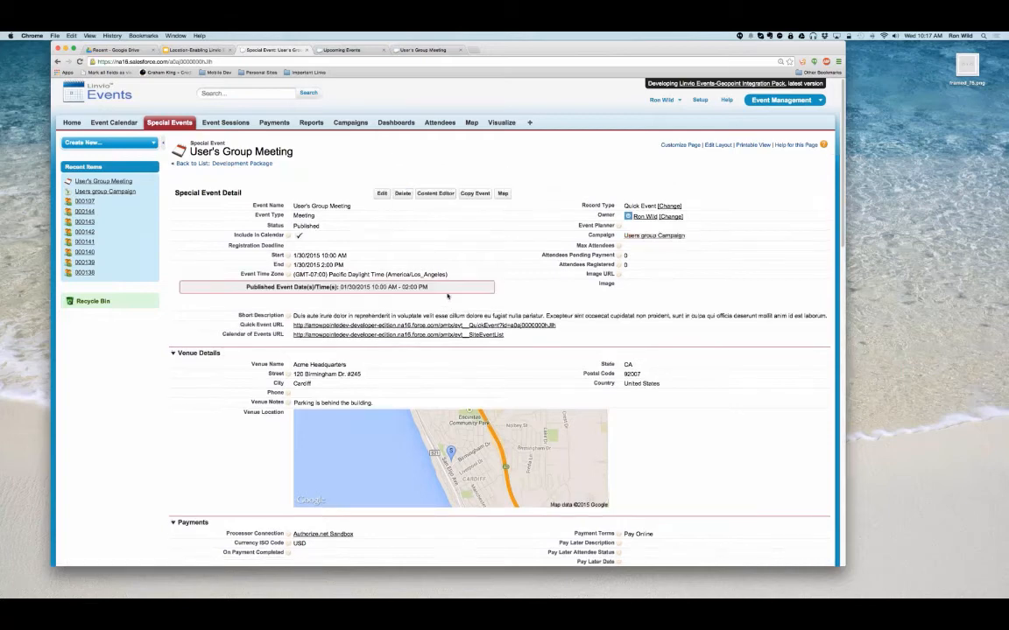
# - Update Users group Campaign for attendees with status Invited, setting member status to Sent and adding missing campaign members as Sent
pyautogui.scroll(-5, 447, 295)
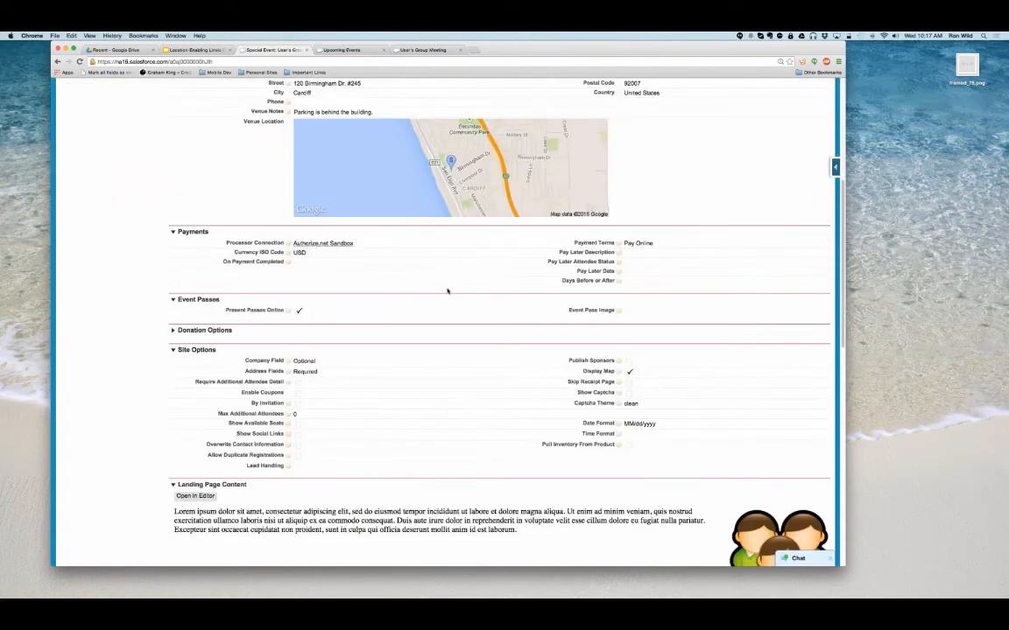
pyautogui.scroll(-3, 447, 291)
pyautogui.click(329, 477)
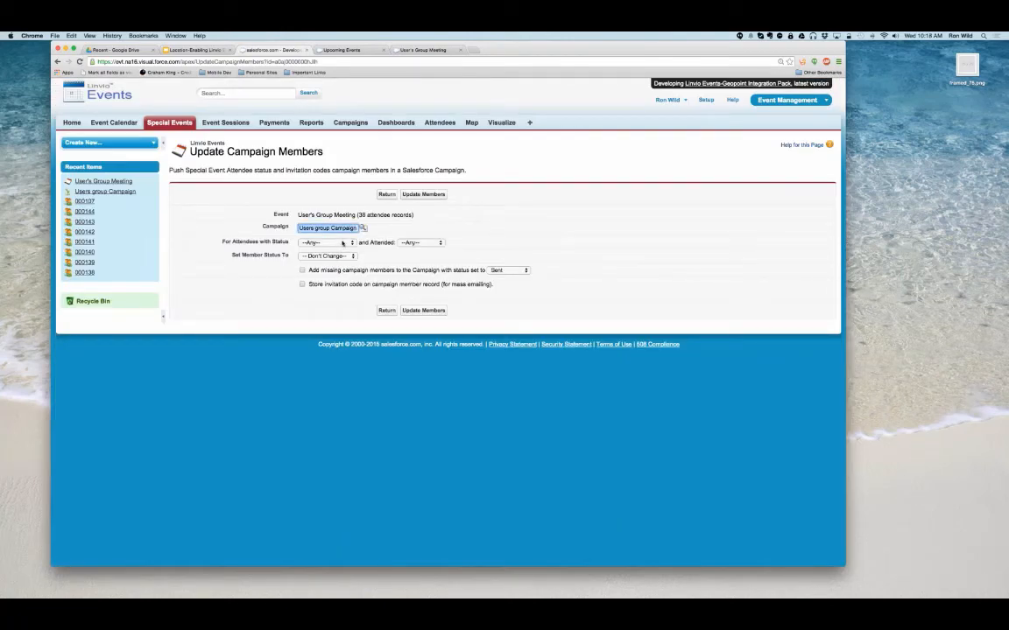
pyautogui.click(343, 243)
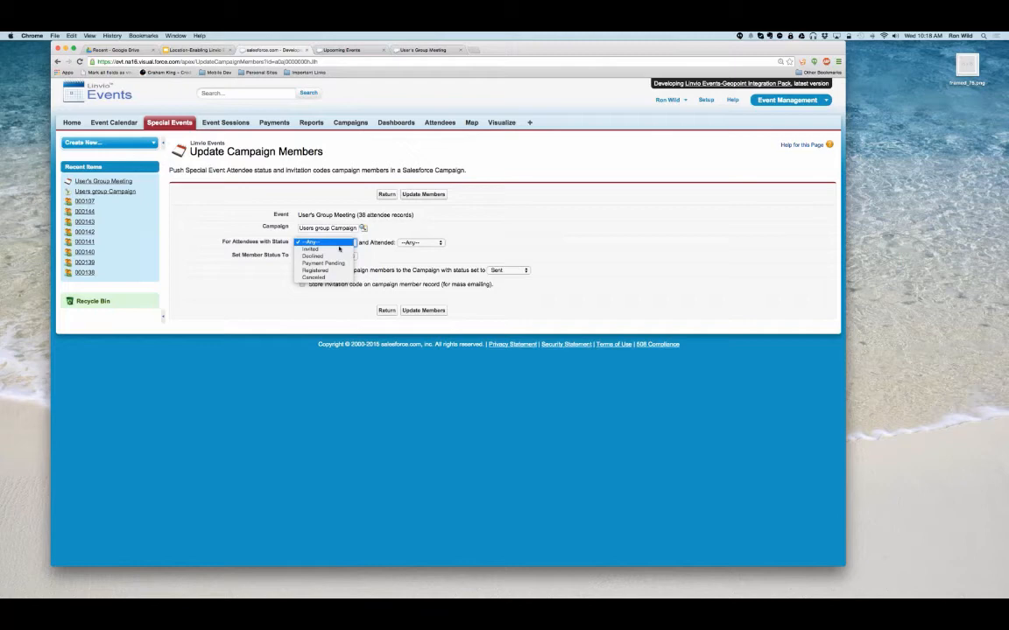
pyautogui.click(339, 250)
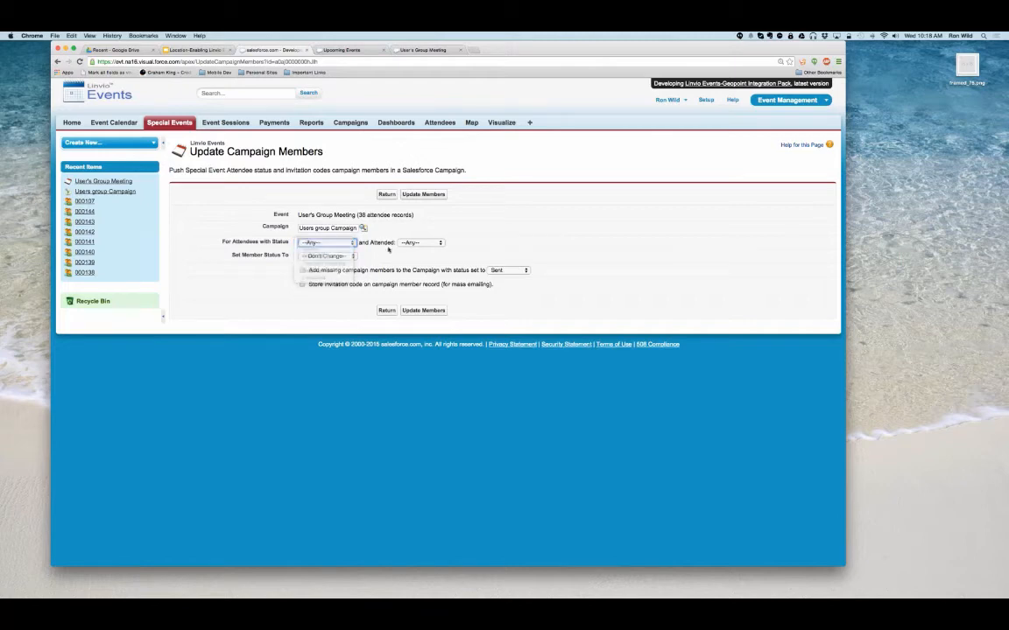
pyautogui.click(421, 244)
pyautogui.click(468, 228)
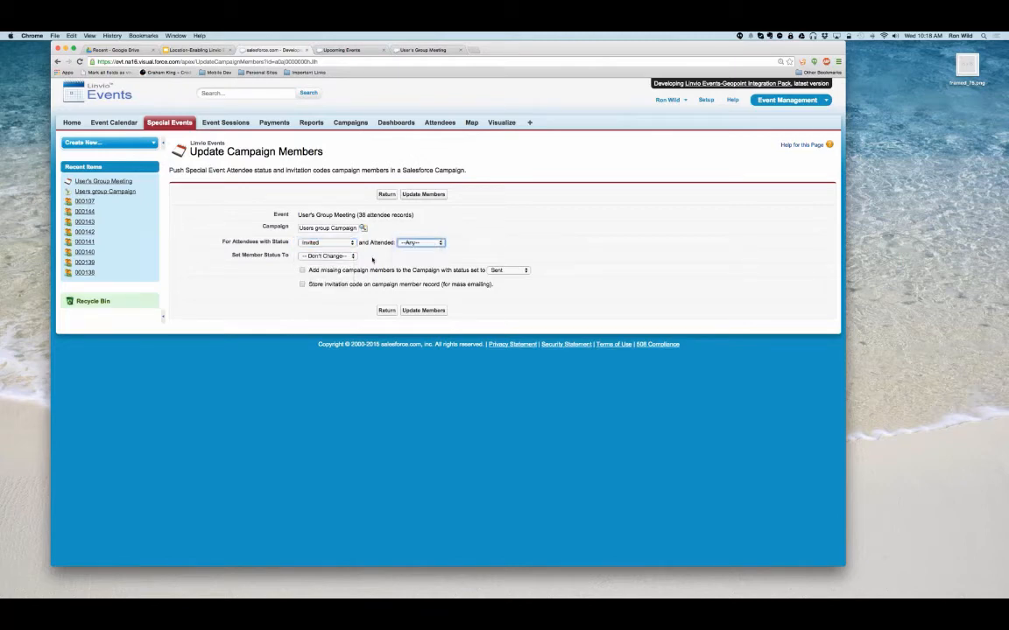
pyautogui.click(324, 256)
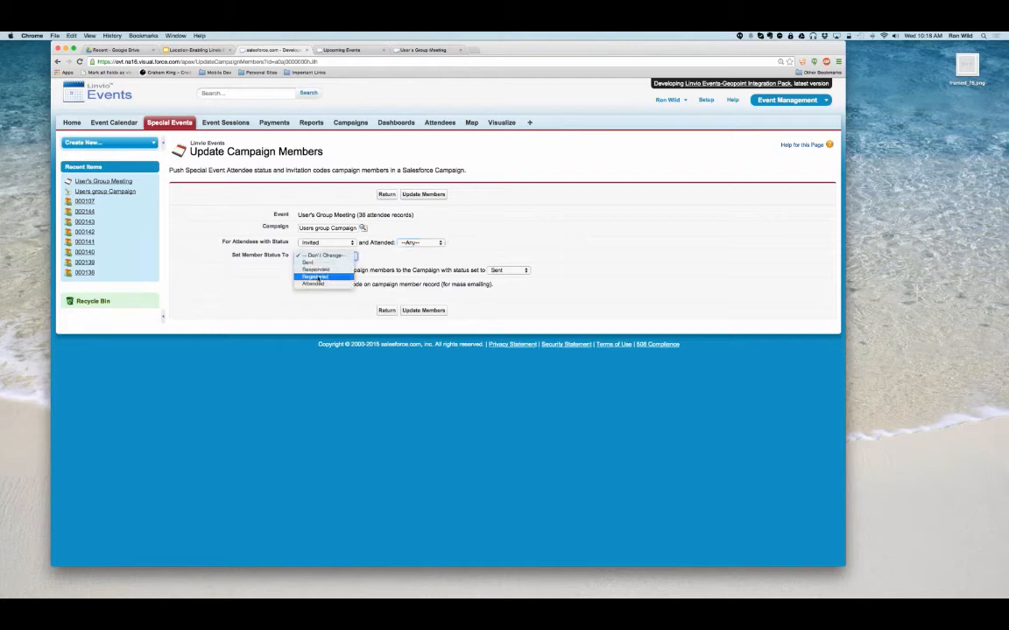
pyautogui.click(314, 263)
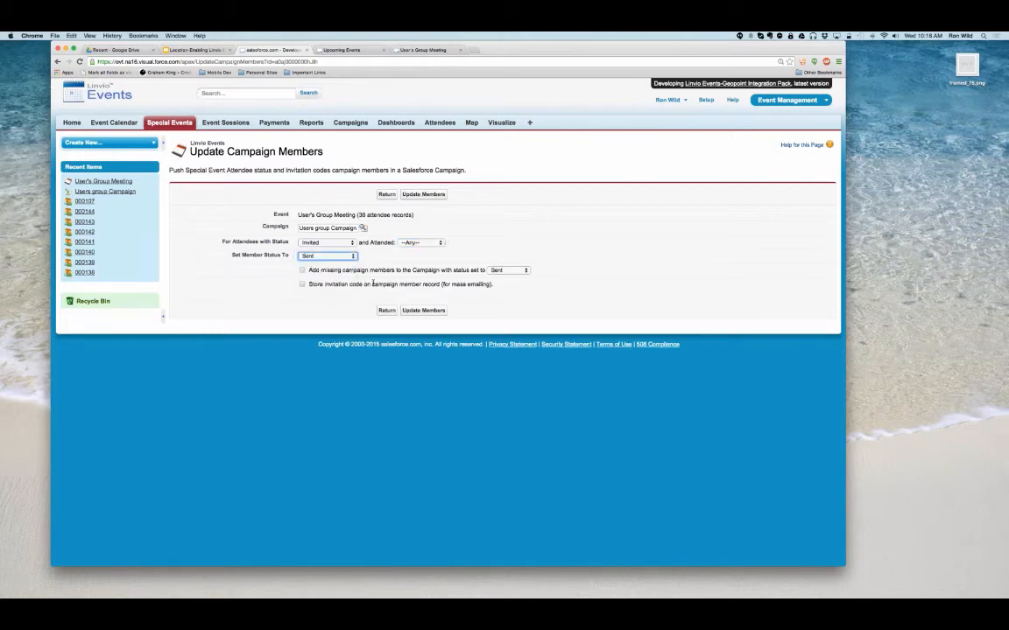
pyautogui.click(302, 270)
pyautogui.click(412, 311)
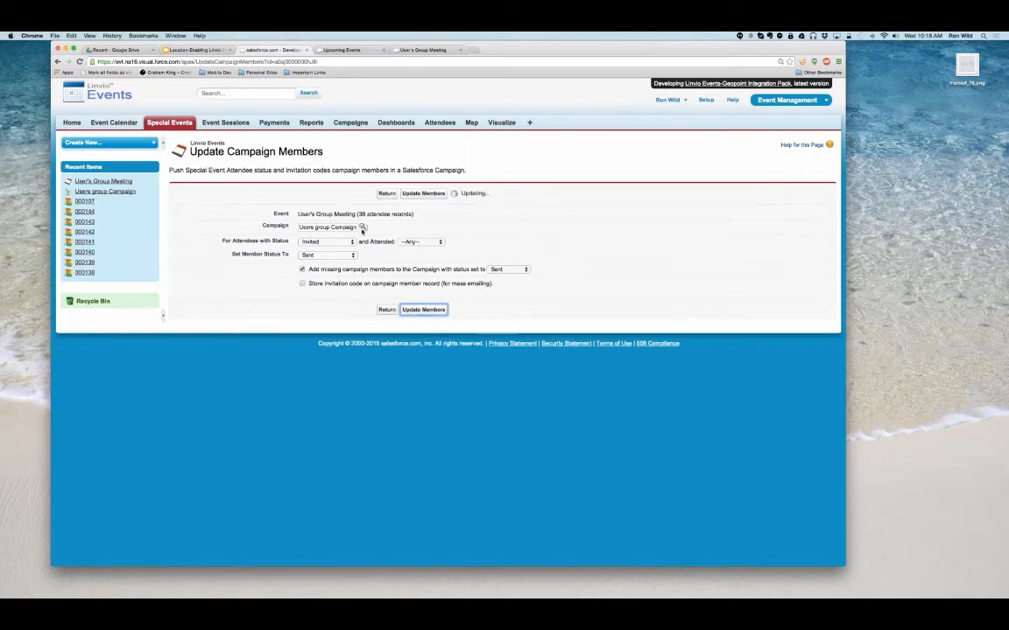
# - Read the update result and examine the details and campaign members of Users group Campaign
pyautogui.moveTo(326, 196); pyautogui.dragTo(406, 196)
pyautogui.click(97, 192)
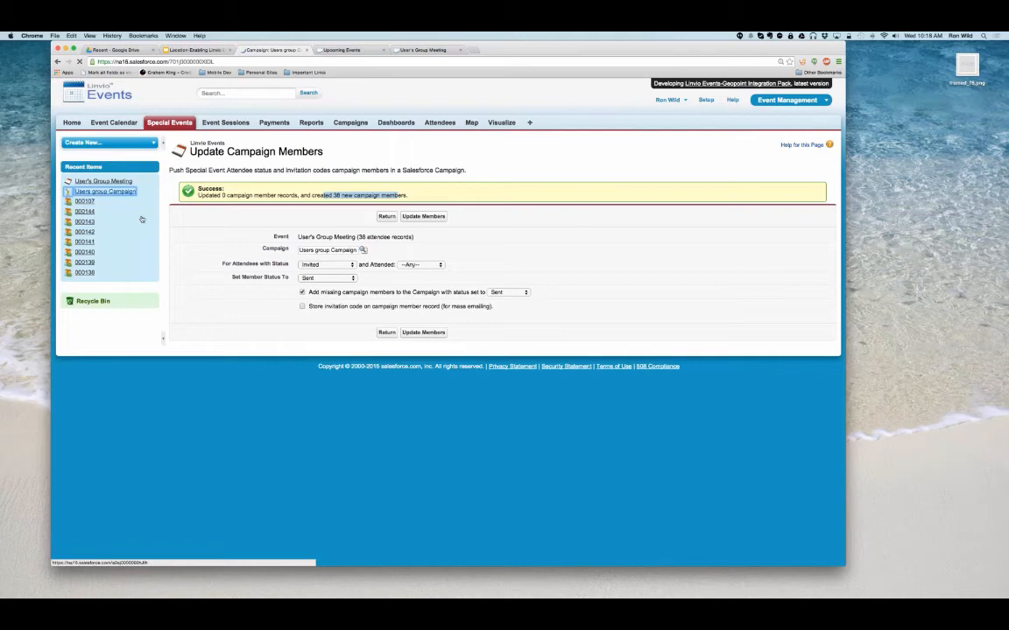
pyautogui.scroll(-5, 350, 263)
pyautogui.scroll(-2, 511, 232)
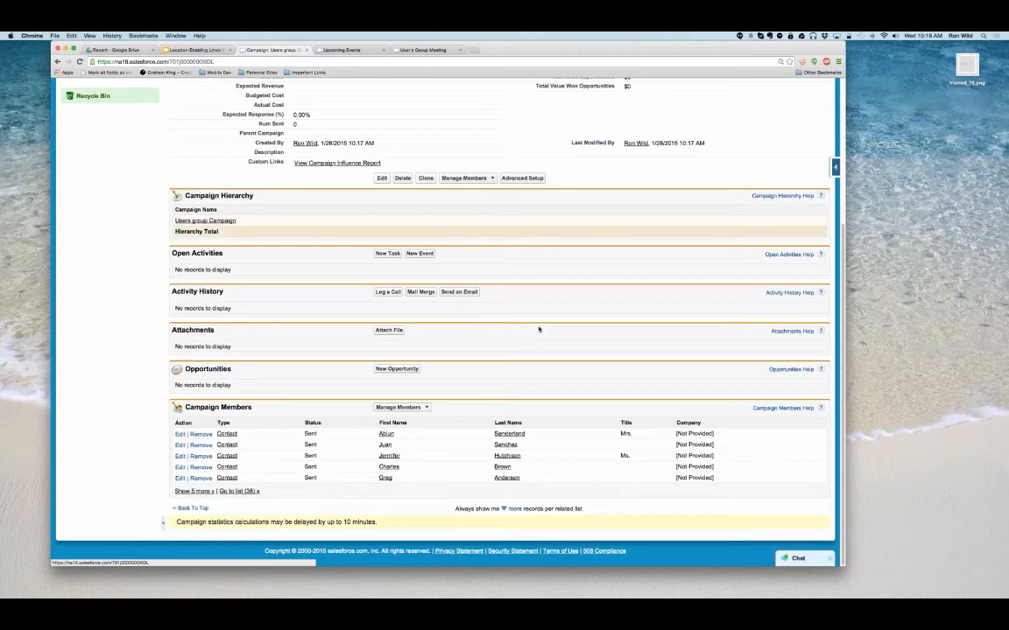
pyautogui.scroll(5, 539, 326)
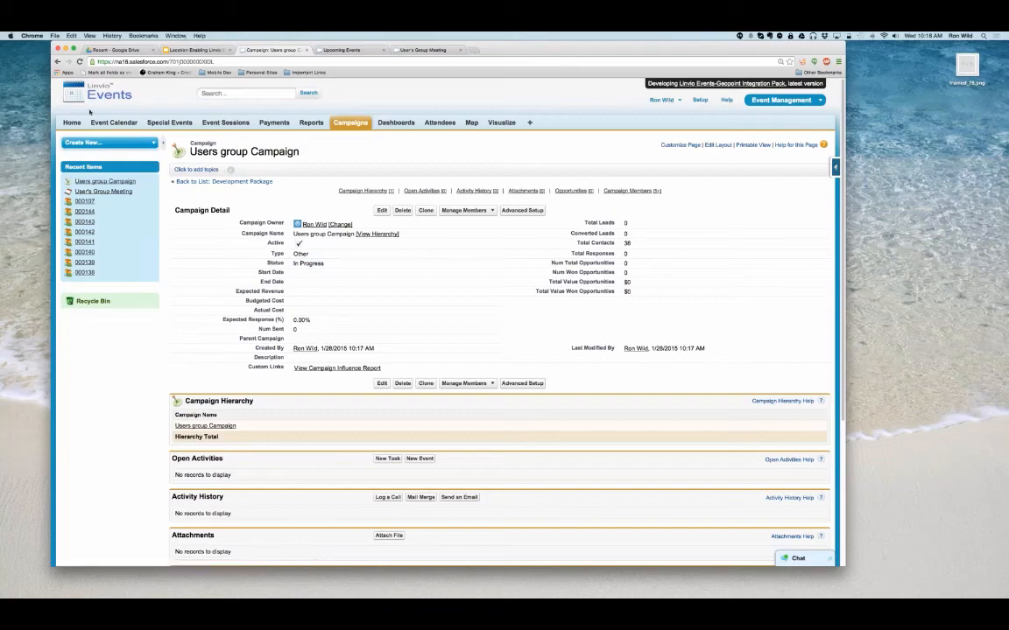
# - Prepare the invitation email for the event's second attendee and follow its RSVP link to the event registration page
pyautogui.click(91, 192)
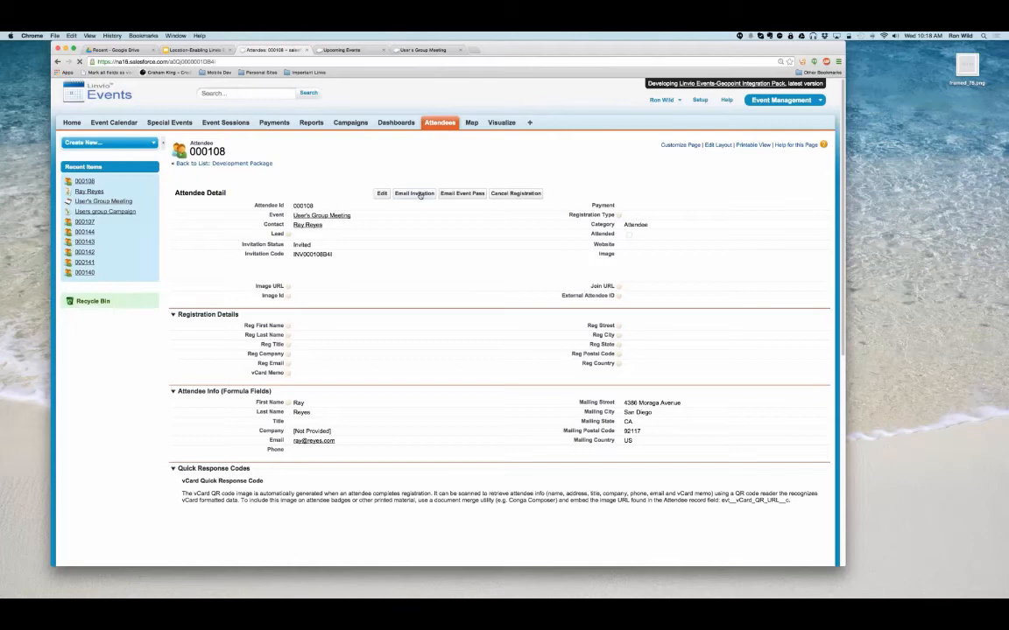
pyautogui.click(418, 194)
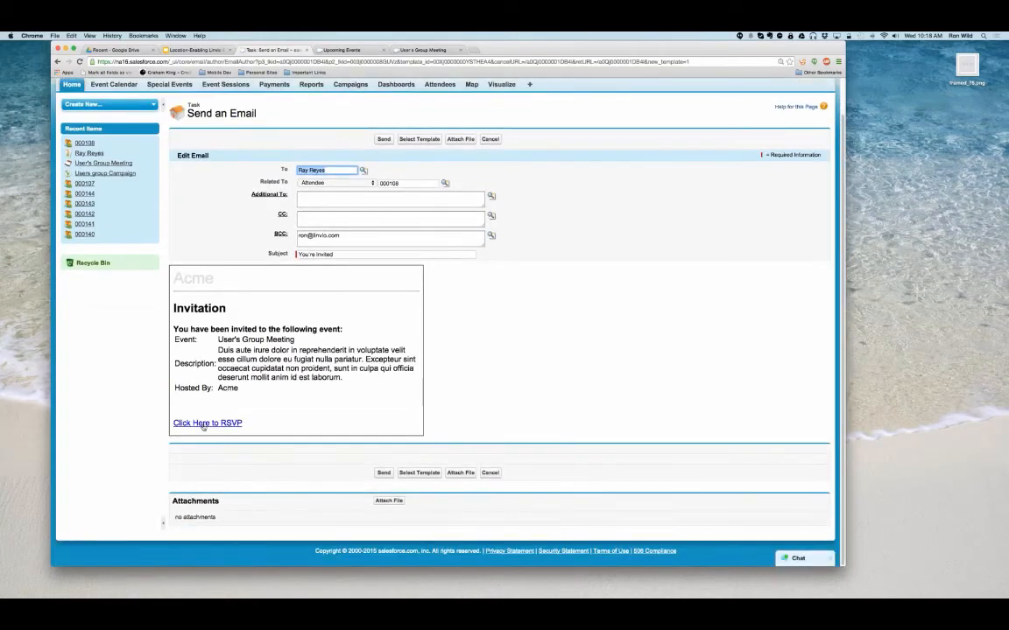
pyautogui.keyDown('super'); pyautogui.click(203, 424); pyautogui.keyUp('super')
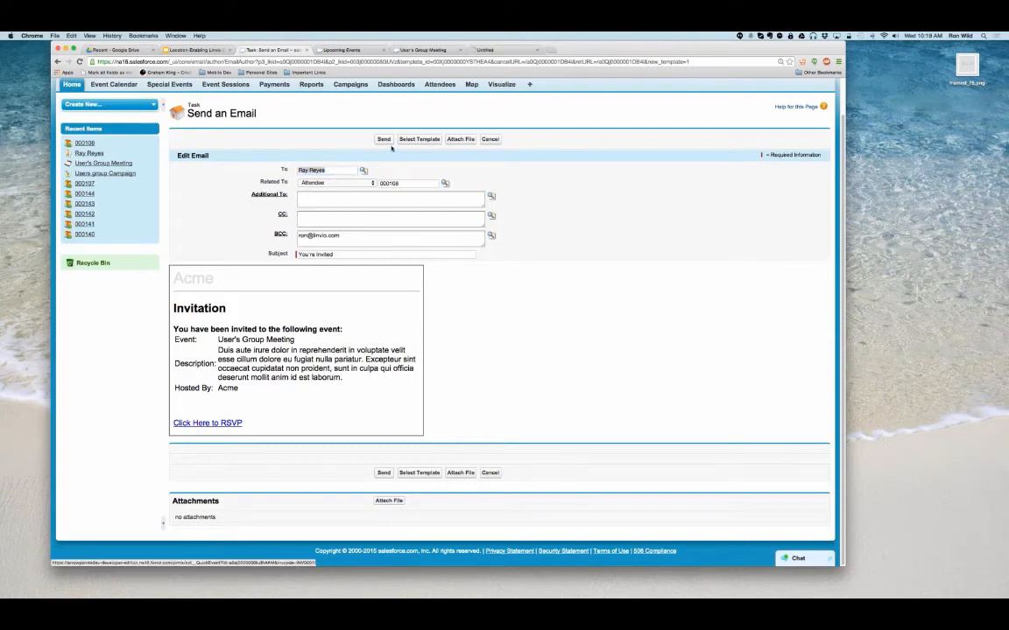
pyautogui.click(510, 50)
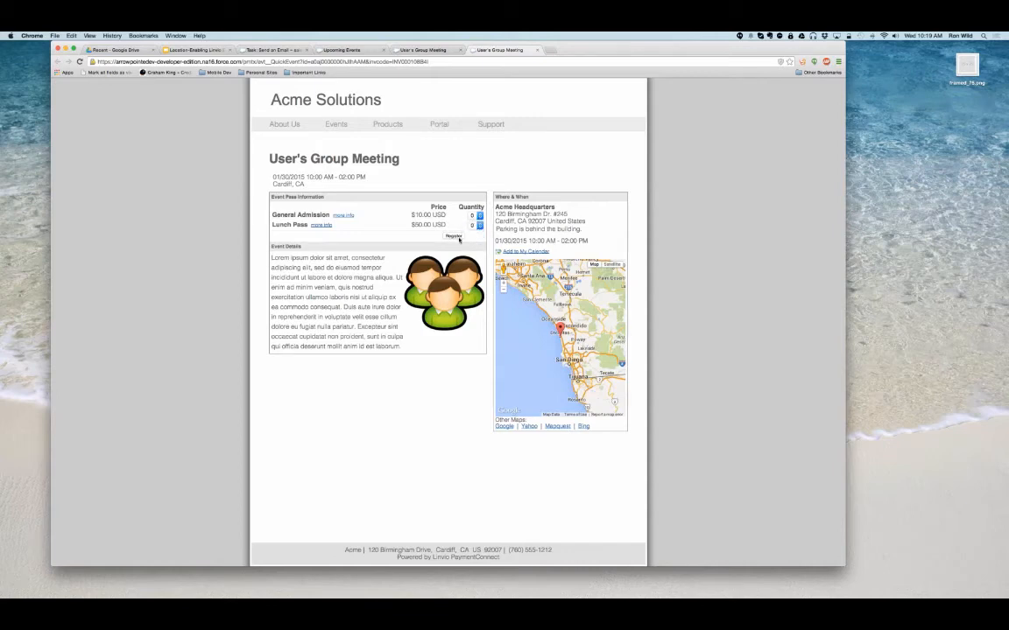
# - Register for one Lunch Pass, fill in the primary contact's name, email and postal address, and submit the registration
pyautogui.click(452, 237)
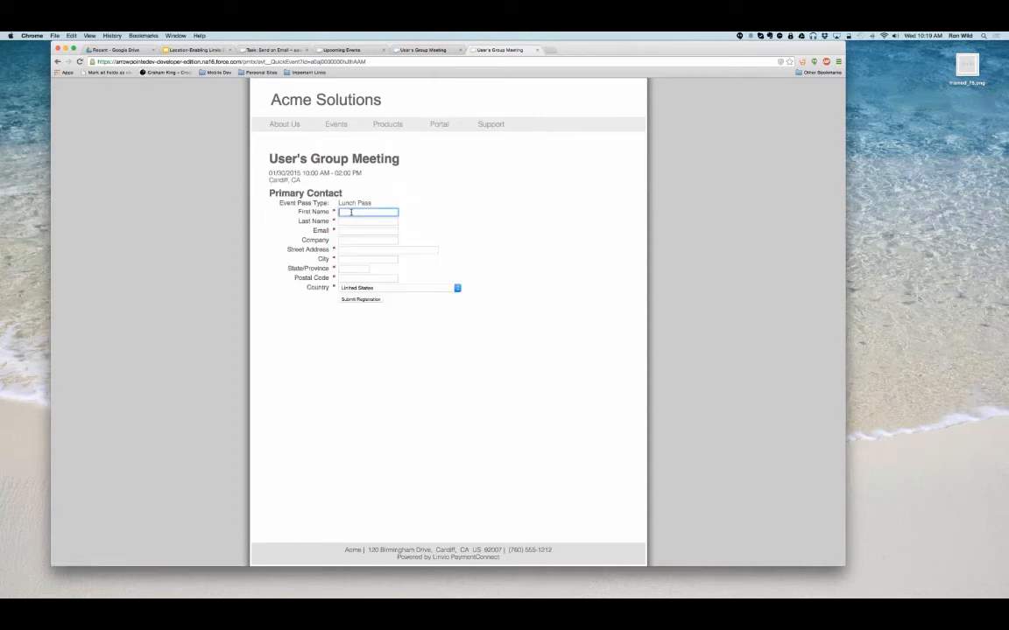
pyautogui.write('Ray')
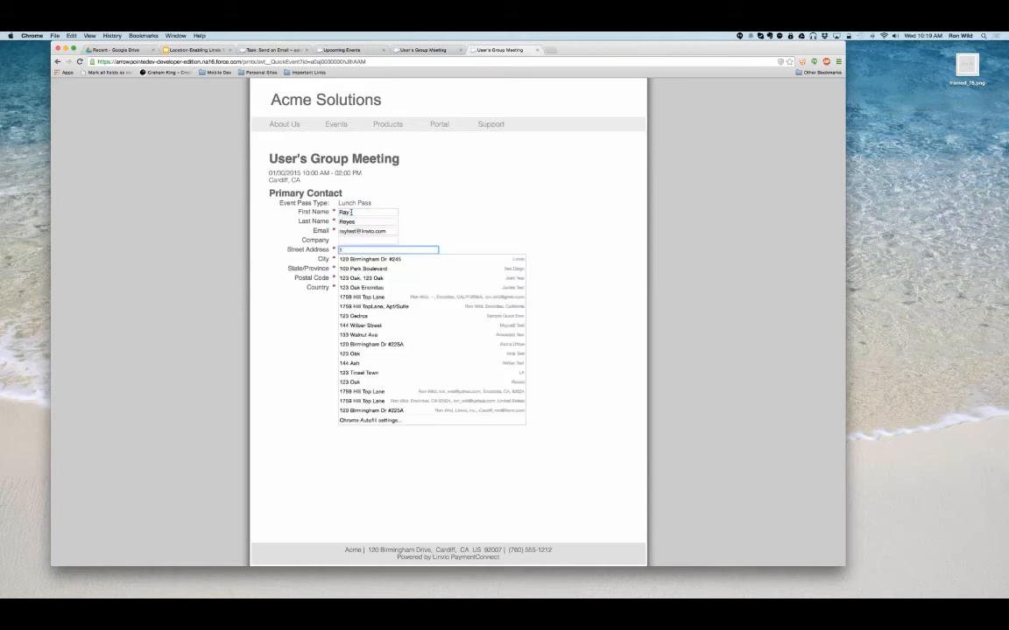
pyautogui.click(348, 296)
pyautogui.click(349, 300)
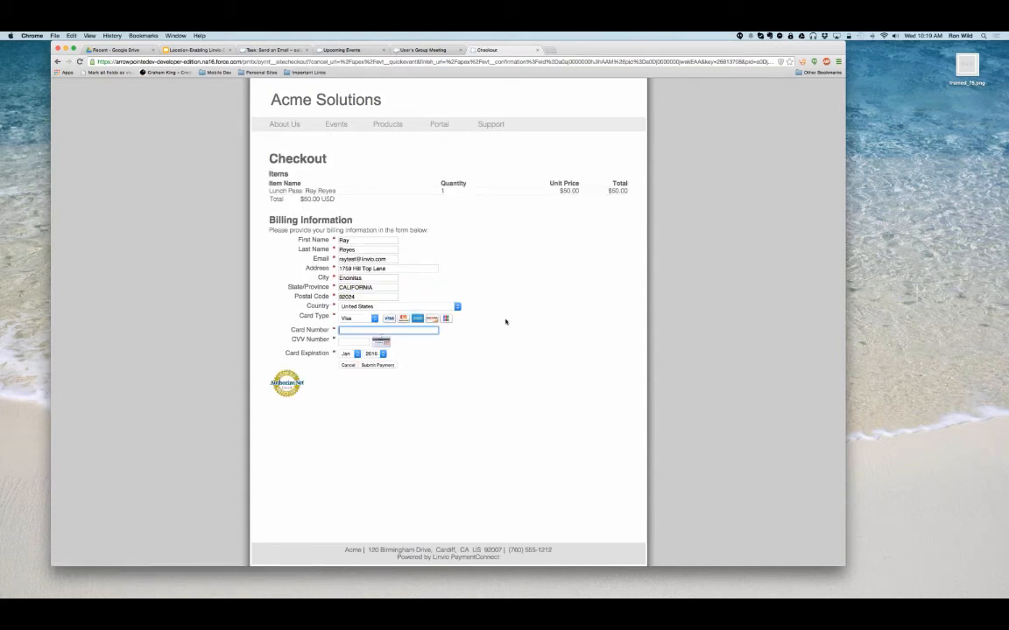
# - Enter the Visa card number and CVV number, submit the Lunch Pass payment and finish the checkout
pyautogui.write('4111111111111111')
pyautogui.click(354, 342)
pyautogui.write('123')
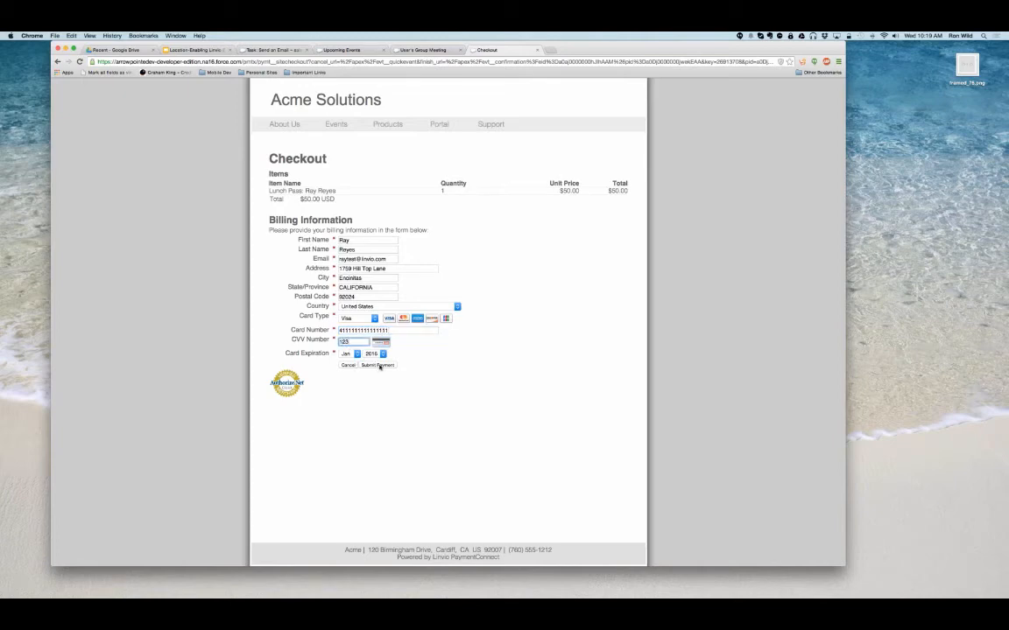
pyautogui.click(378, 366)
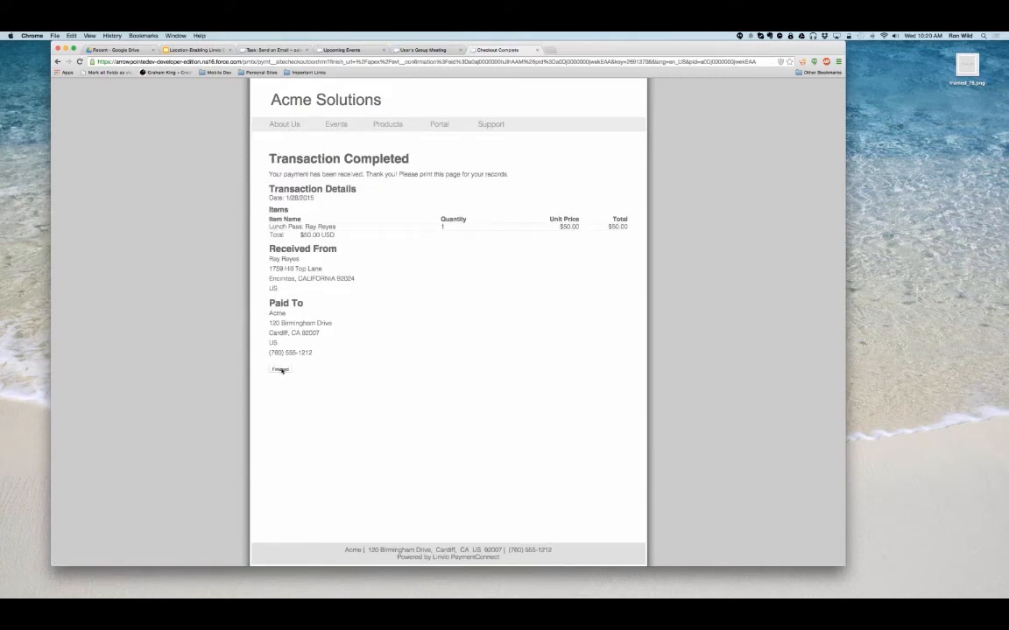
pyautogui.click(280, 369)
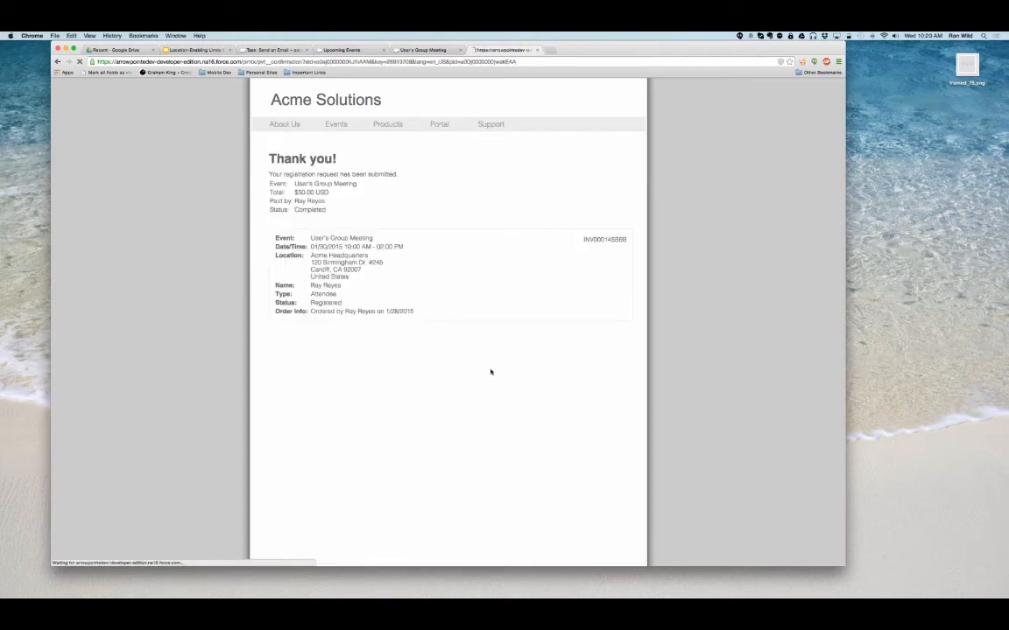
# - Return to the User's Group Meeting event and examine its full attendee list down to the newest registration
pyautogui.click(274, 50)
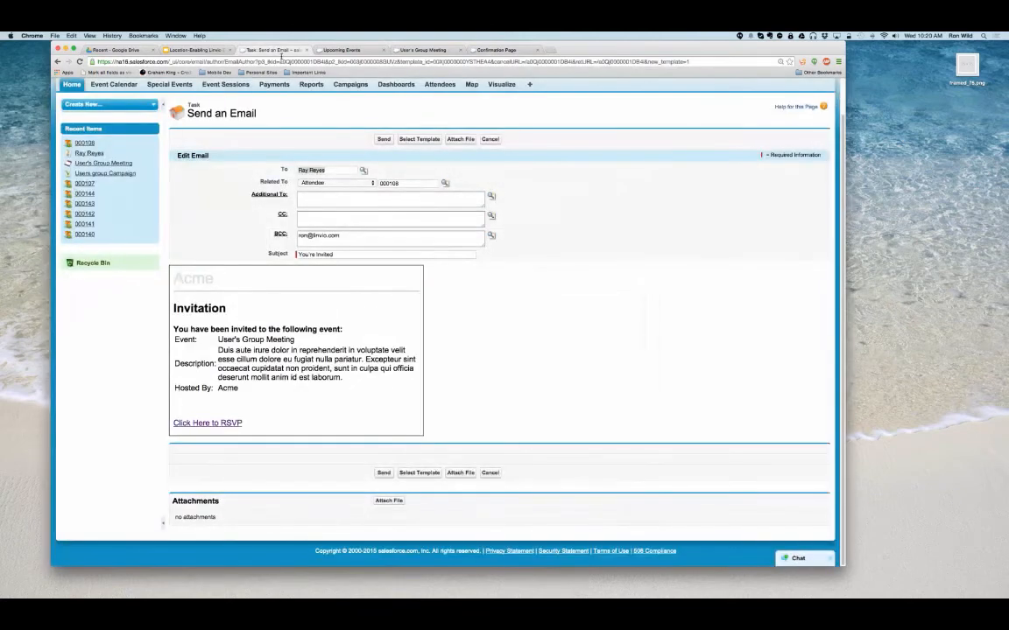
pyautogui.click(158, 85)
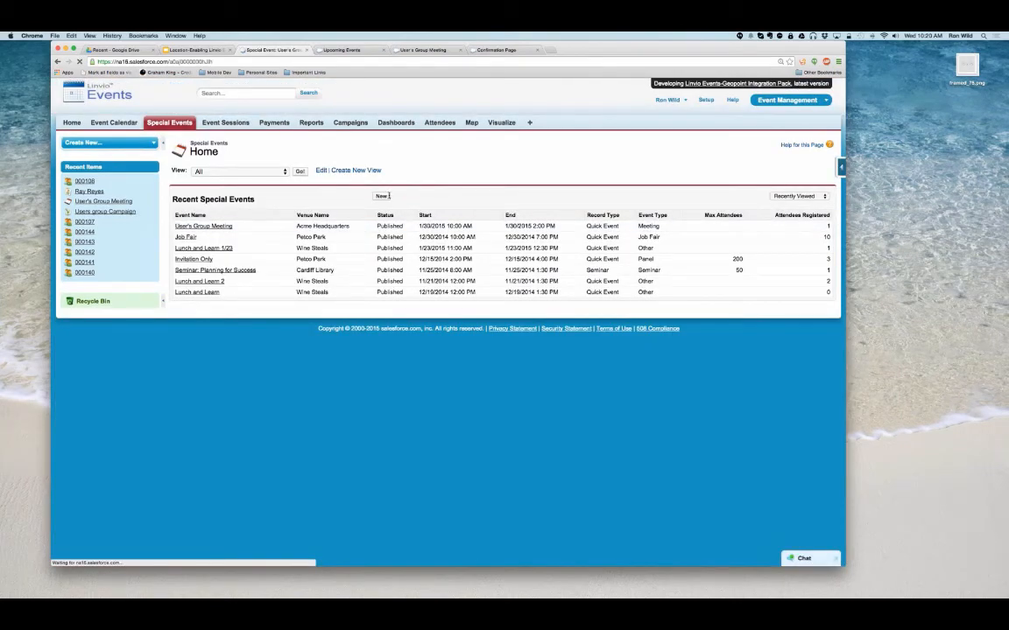
pyautogui.scroll(-15, 389, 195)
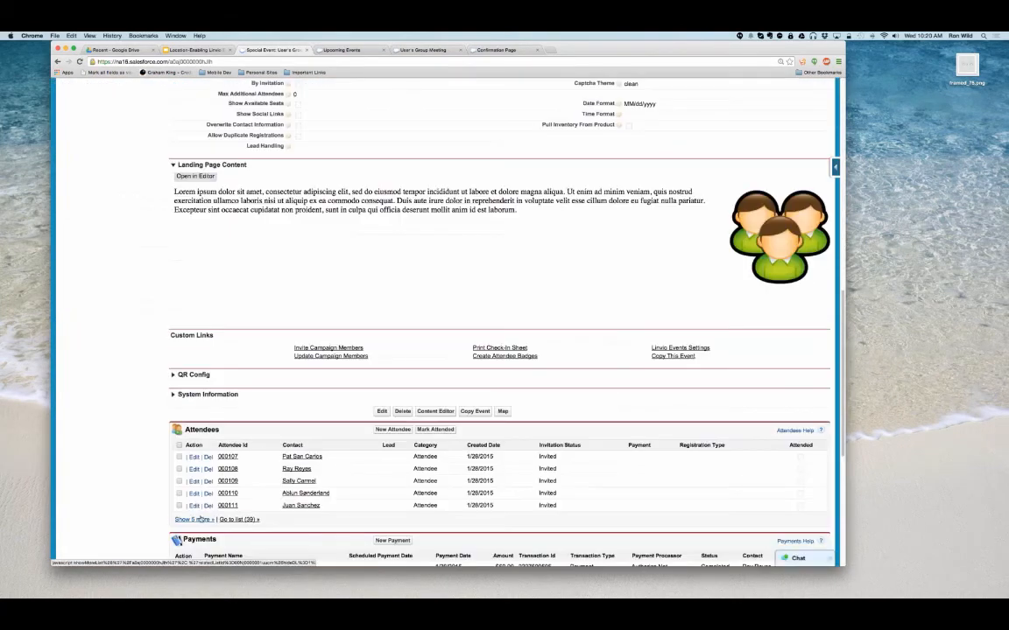
pyautogui.scroll(-1, 336, 332)
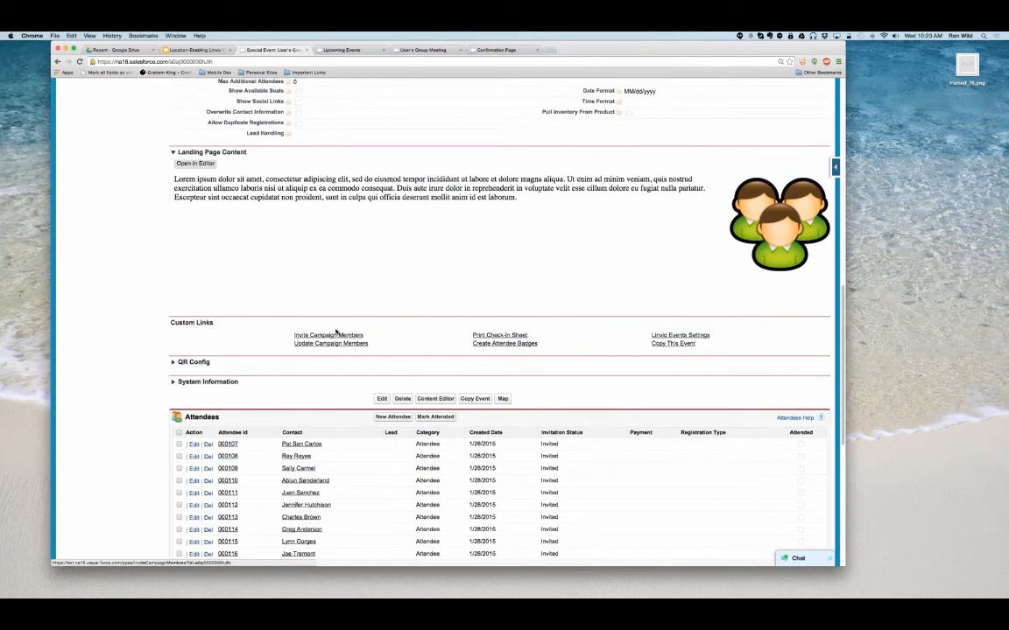
pyautogui.scroll(-3, 336, 331)
pyautogui.click(242, 385)
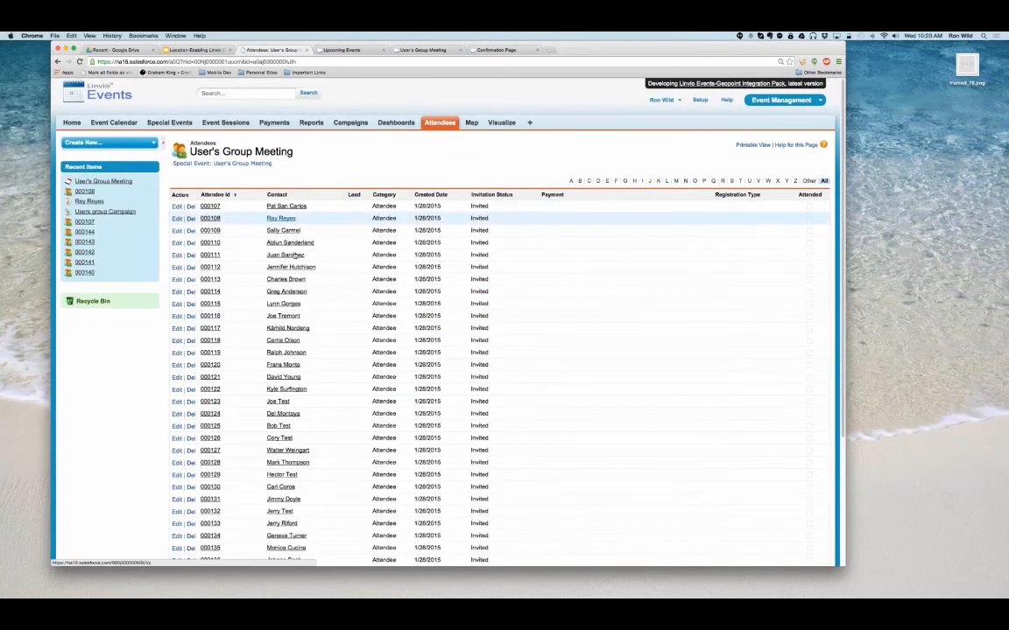
pyautogui.scroll(-3, 446, 449)
pyautogui.scroll(-2, 446, 449)
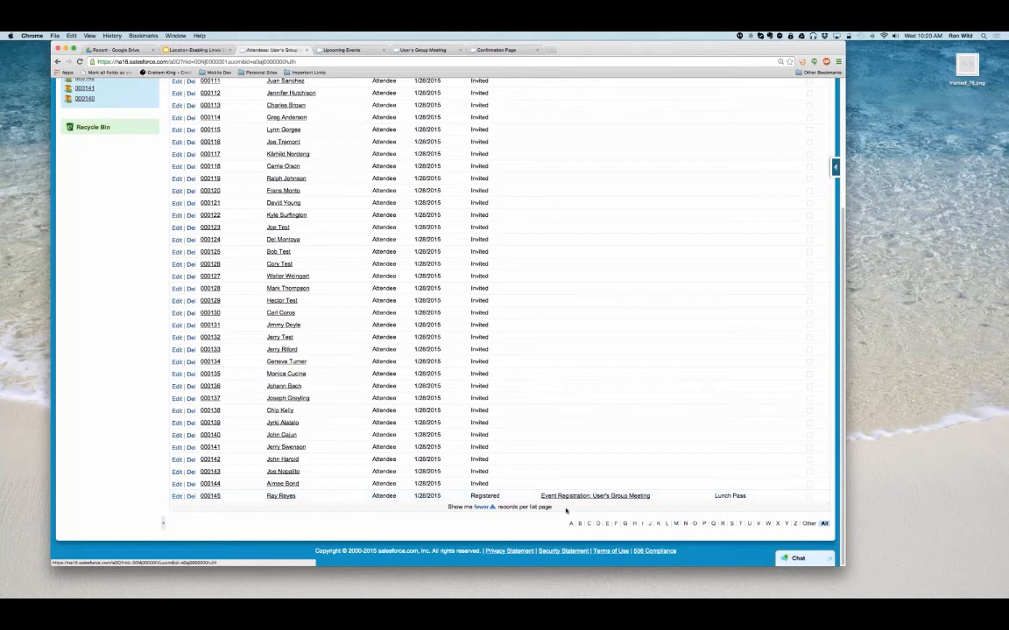
# - Examine the Lunch Pass registration's payment record with its shopping cart items and event attendees
pyautogui.click(572, 496)
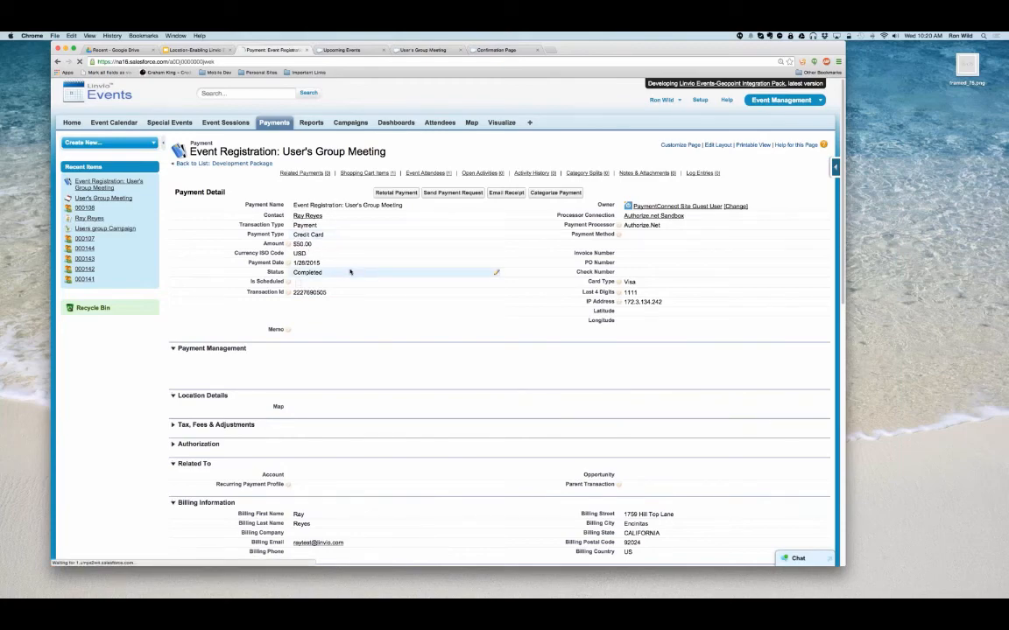
pyautogui.scroll(-2, 349, 274)
pyautogui.scroll(-15, 349, 277)
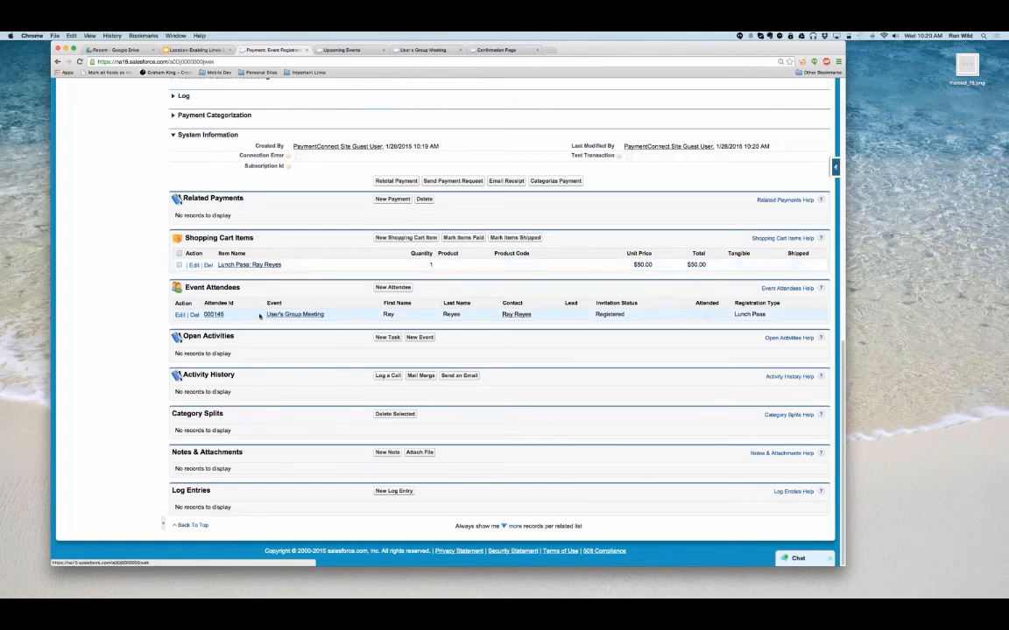
# - View the QR code on the registration confirmation page and examine the registered attendee's record from the payment
pyautogui.click(495, 51)
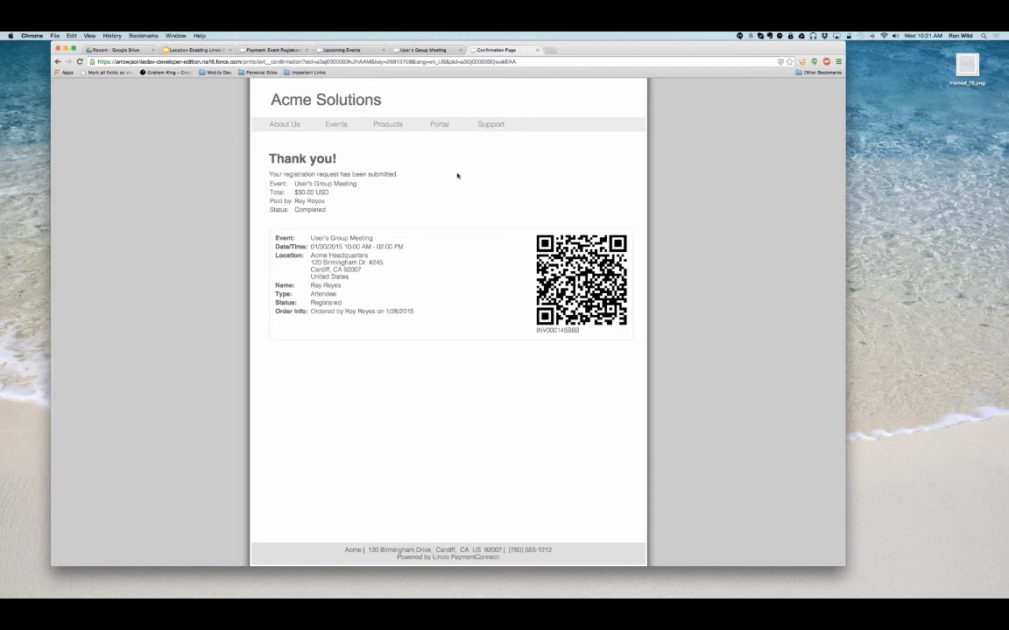
pyautogui.moveTo(437, 130)
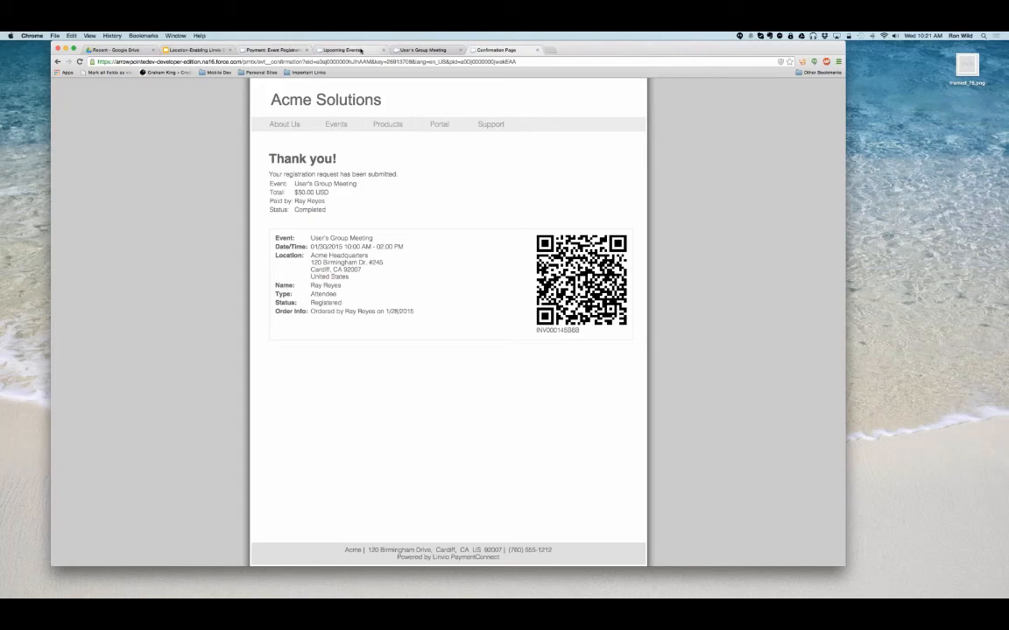
pyautogui.click(273, 50)
pyautogui.click(214, 315)
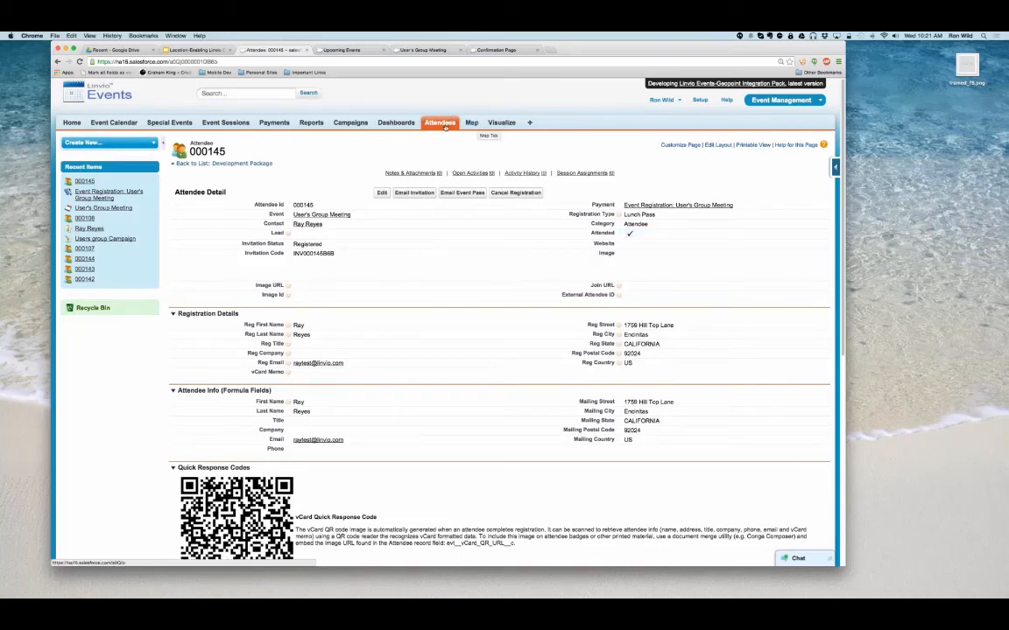
# - Copy the User's Group Meeting event with initial status Planned and its fees included
pyautogui.click(320, 214)
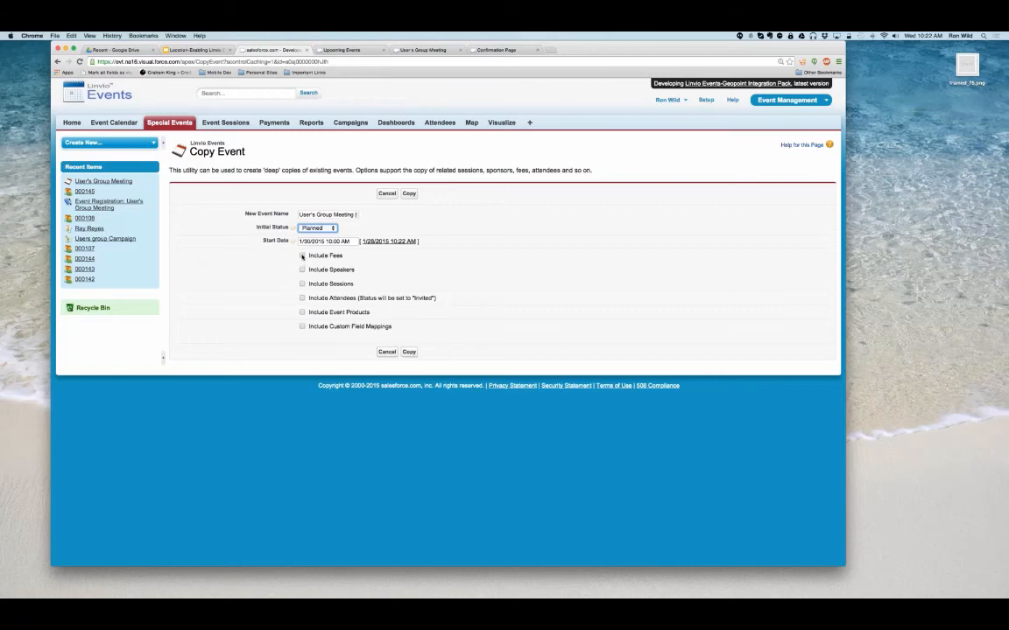
pyautogui.click(302, 255)
pyautogui.click(409, 351)
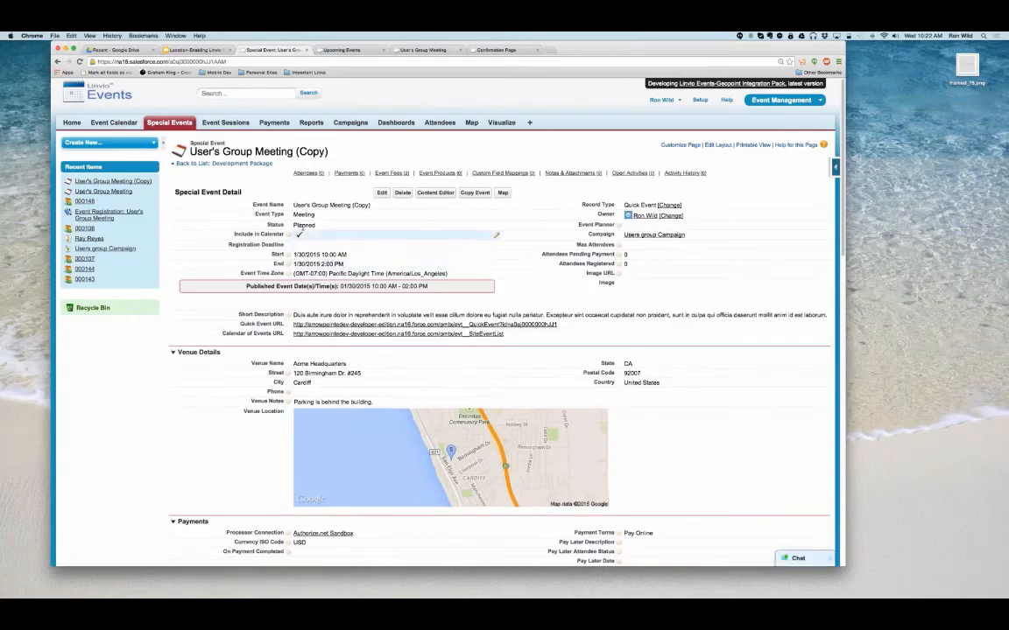
# - Set the copied User's Group Meeting's start and end to 2/12/2015 10:22 AM and save the event
pyautogui.click(306, 256)
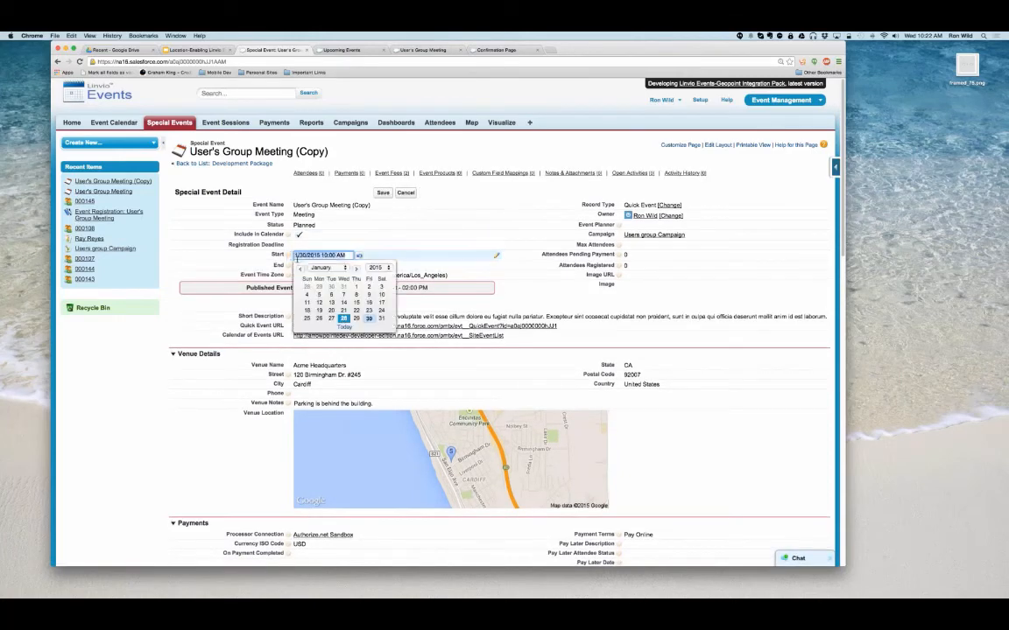
pyautogui.click(301, 266)
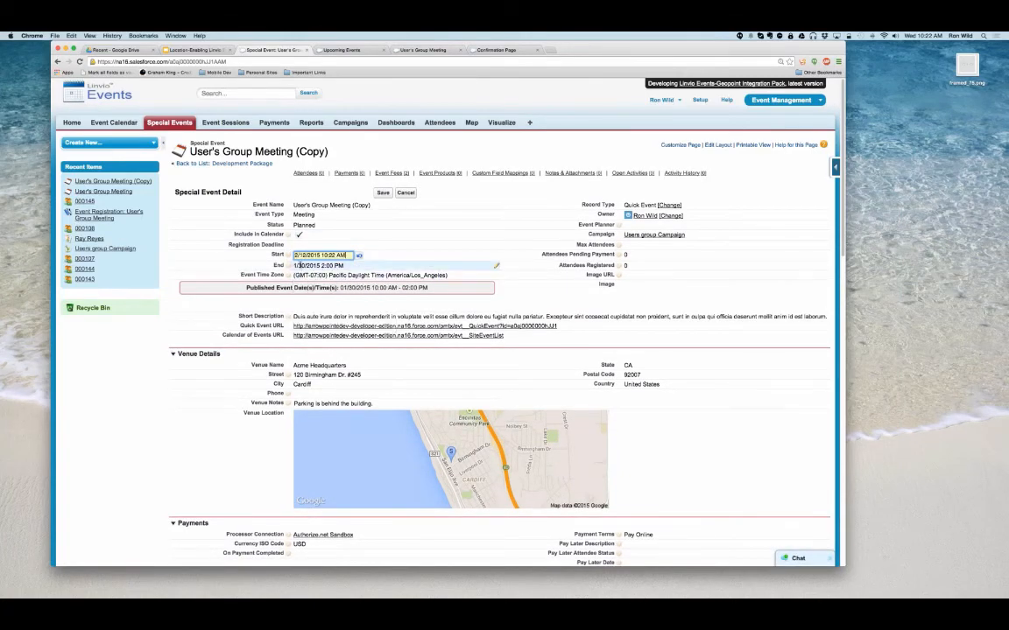
pyautogui.click(382, 193)
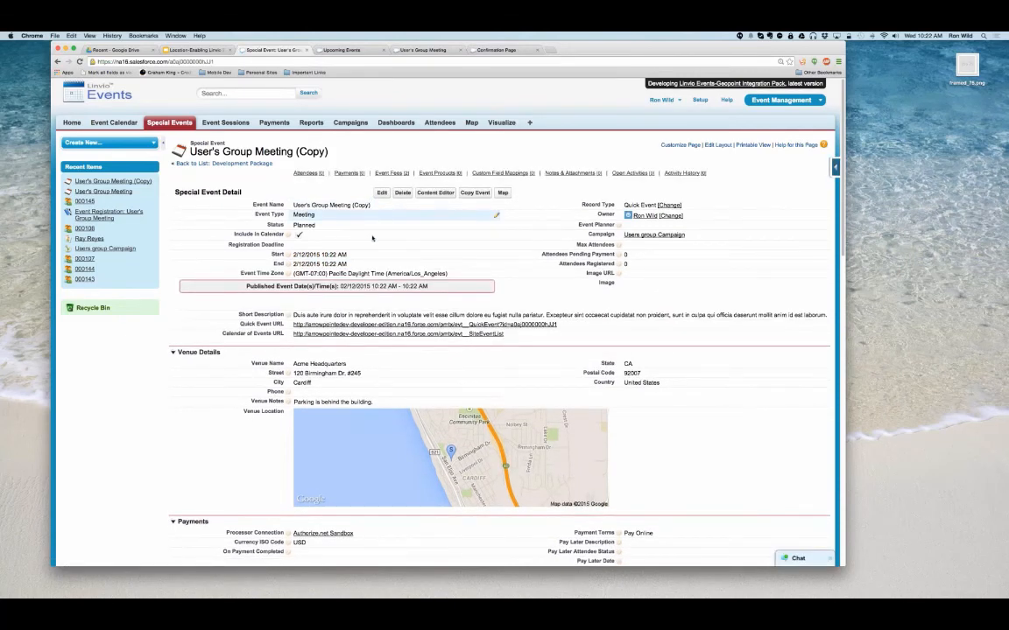
# - Open the copied event's map and search the User Group Attendees data set everywhere
pyautogui.click(503, 192)
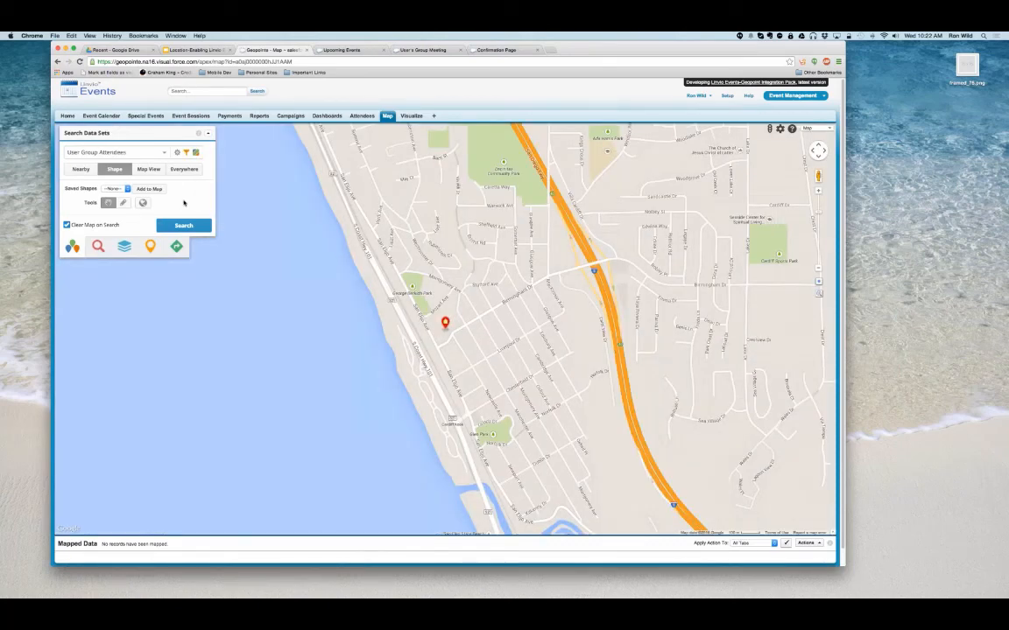
pyautogui.click(184, 169)
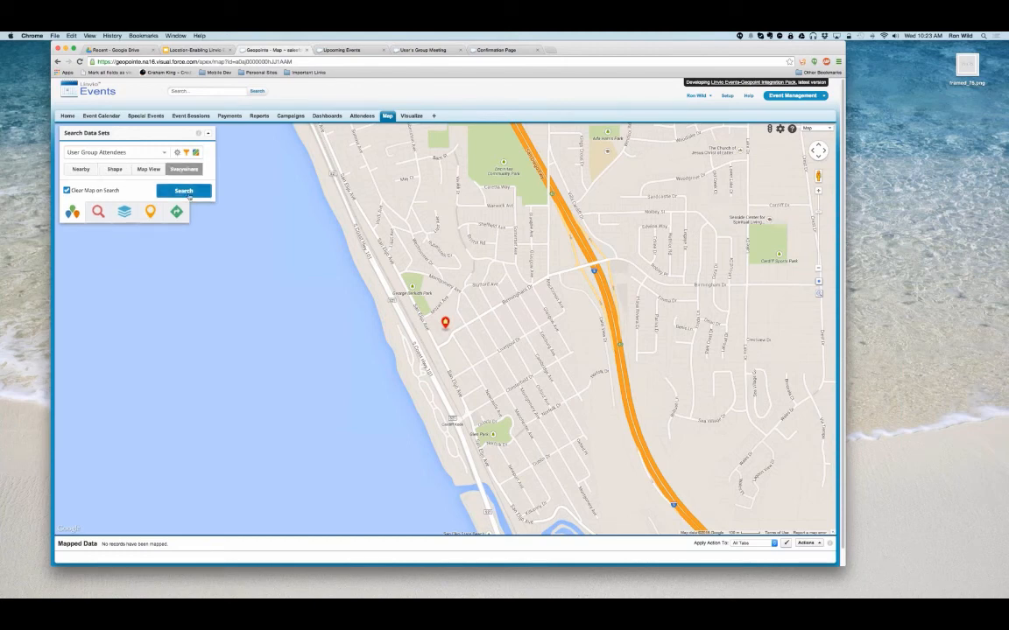
pyautogui.click(188, 195)
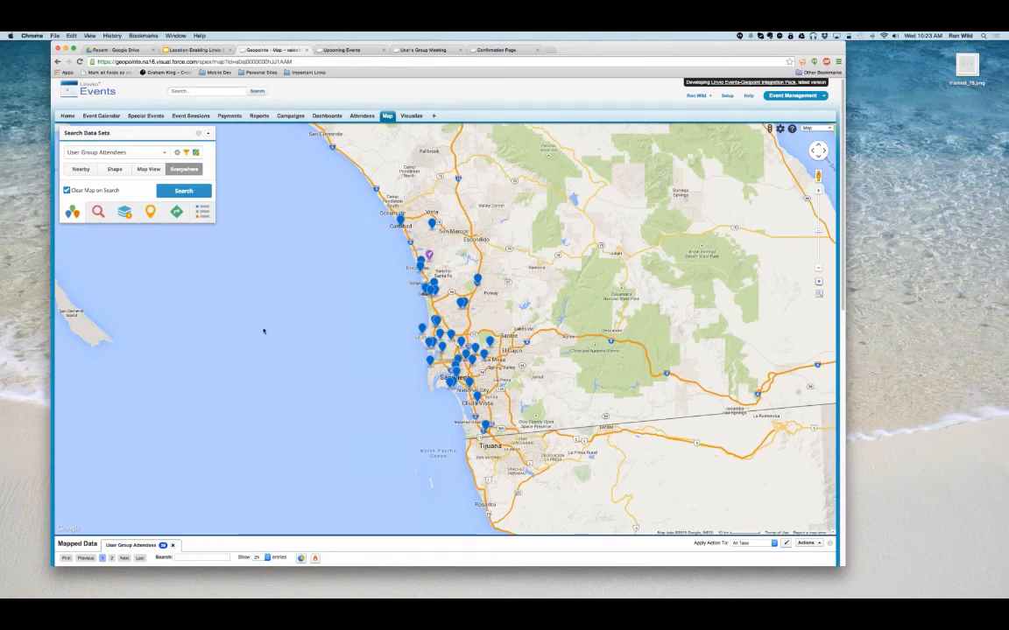
pyautogui.scroll(-1, 214, 433)
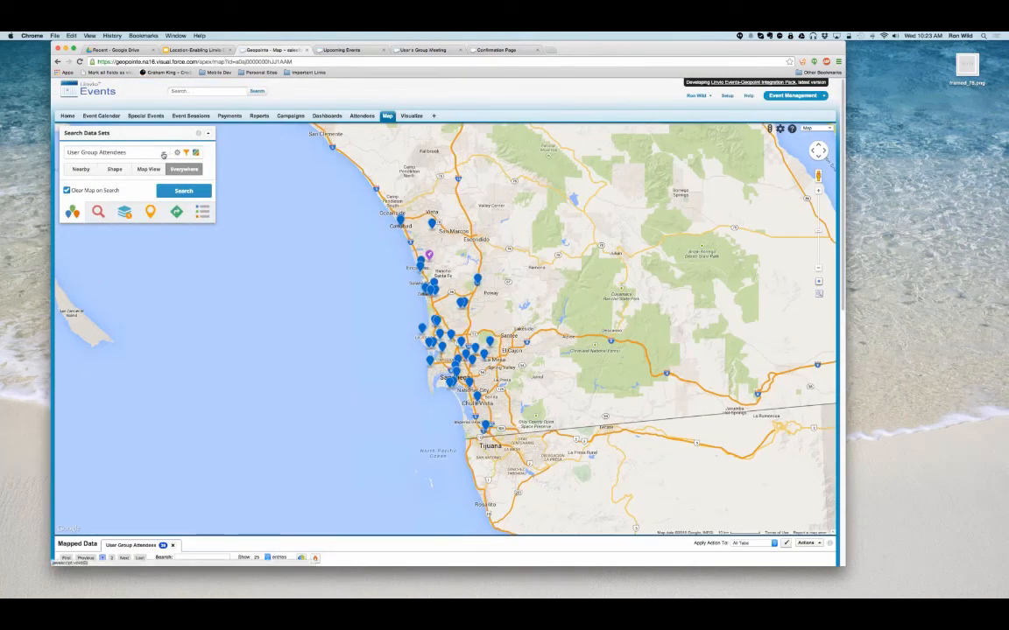
# - Map the Payments (All) data set with an everywhere search
pyautogui.click(161, 154)
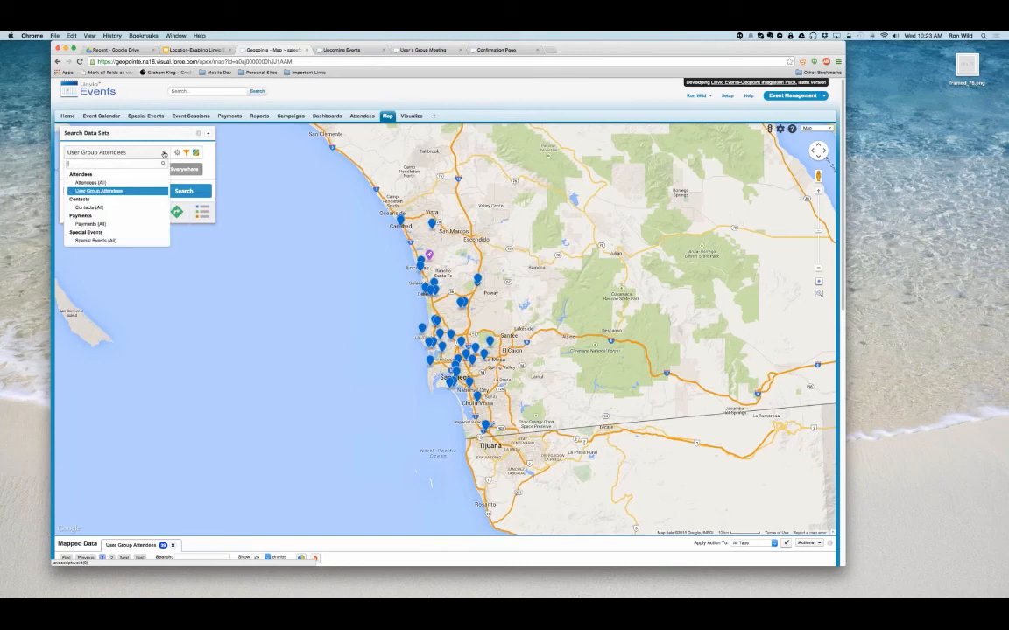
pyautogui.click(95, 223)
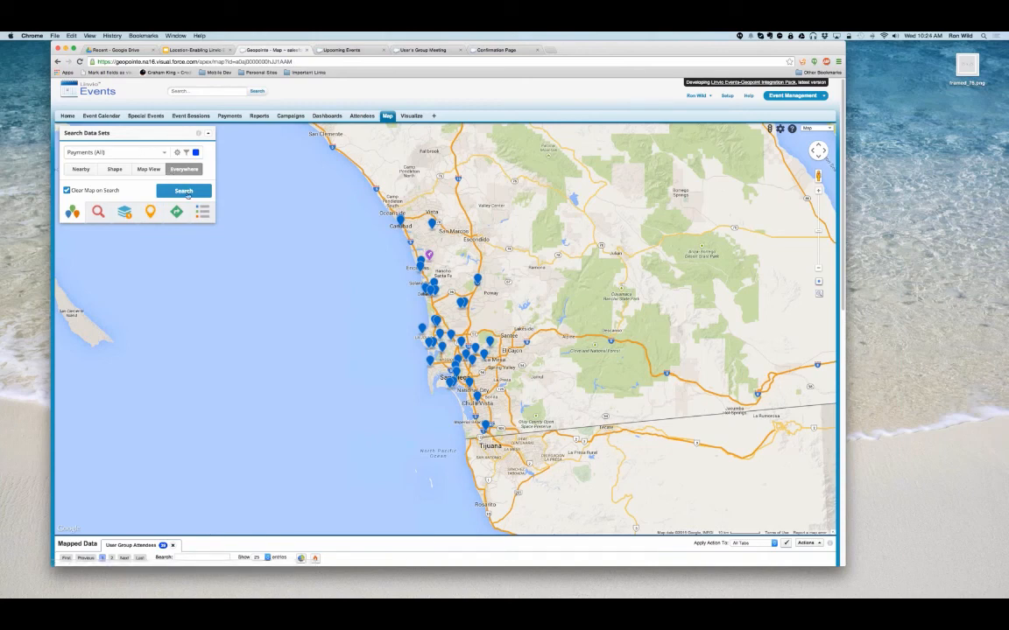
pyautogui.click(183, 191)
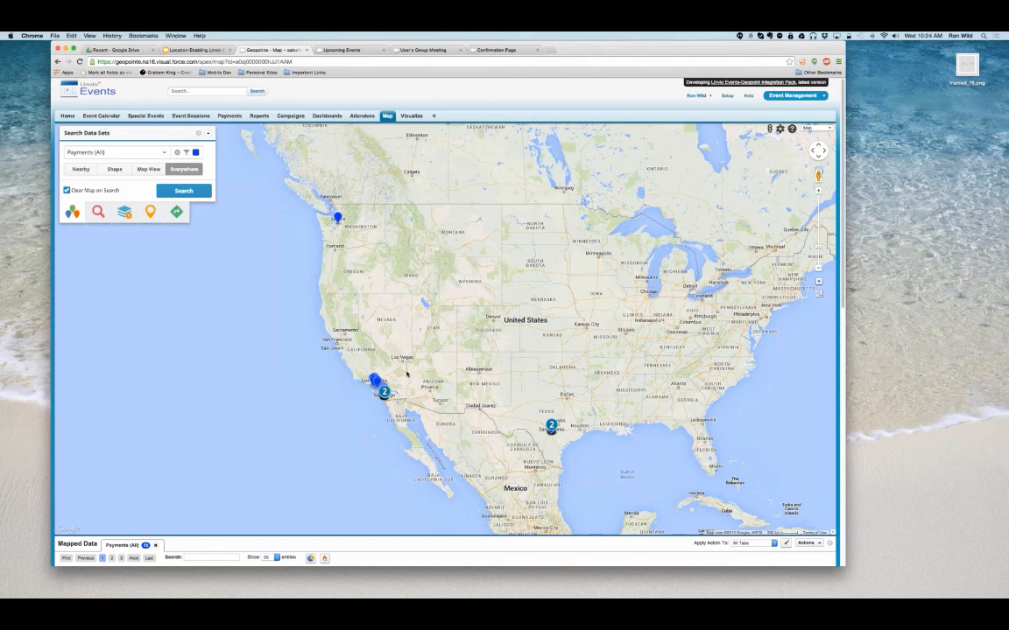
# - Show the mapped payments as a heat map and examine their concentration around San Antonio
pyautogui.click(325, 559)
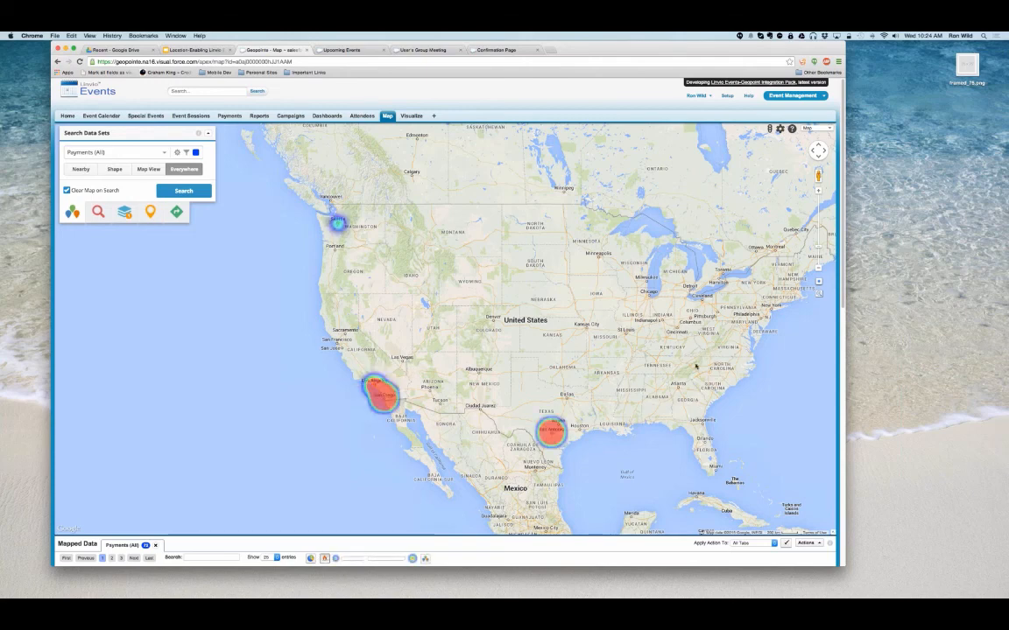
pyautogui.moveTo(590, 292); pyautogui.dragTo(588, 185)
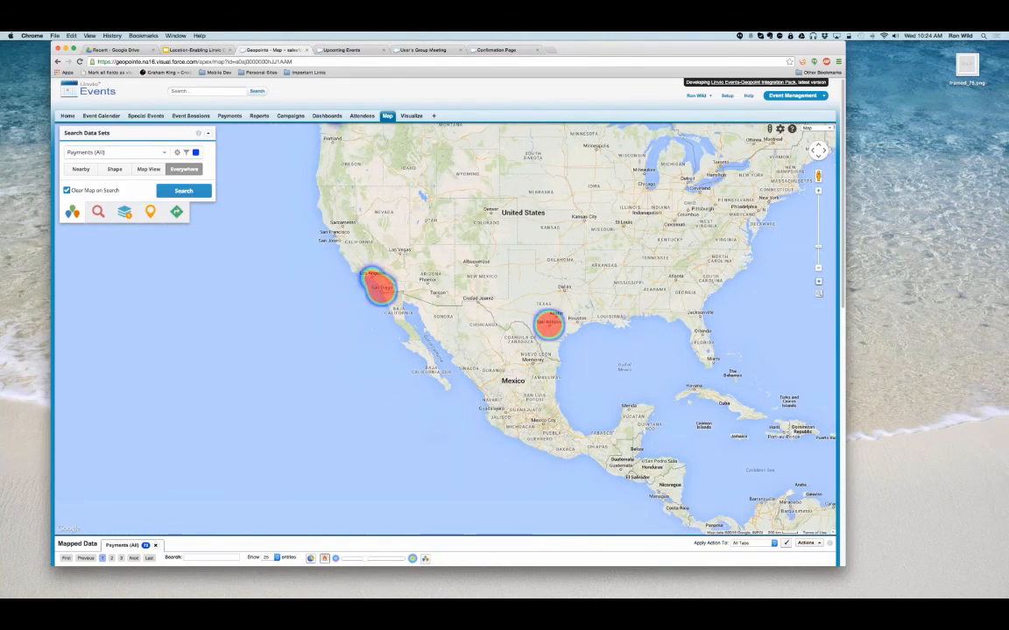
pyautogui.scroll(1, 547, 277)
pyautogui.scroll(1, 554, 410)
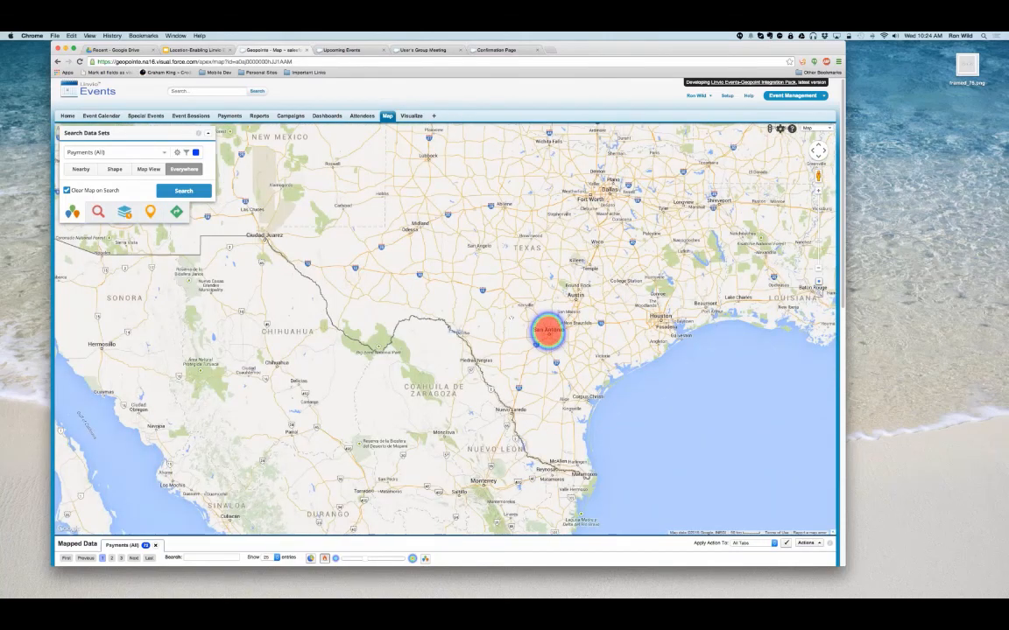
pyautogui.scroll(1, 525, 291)
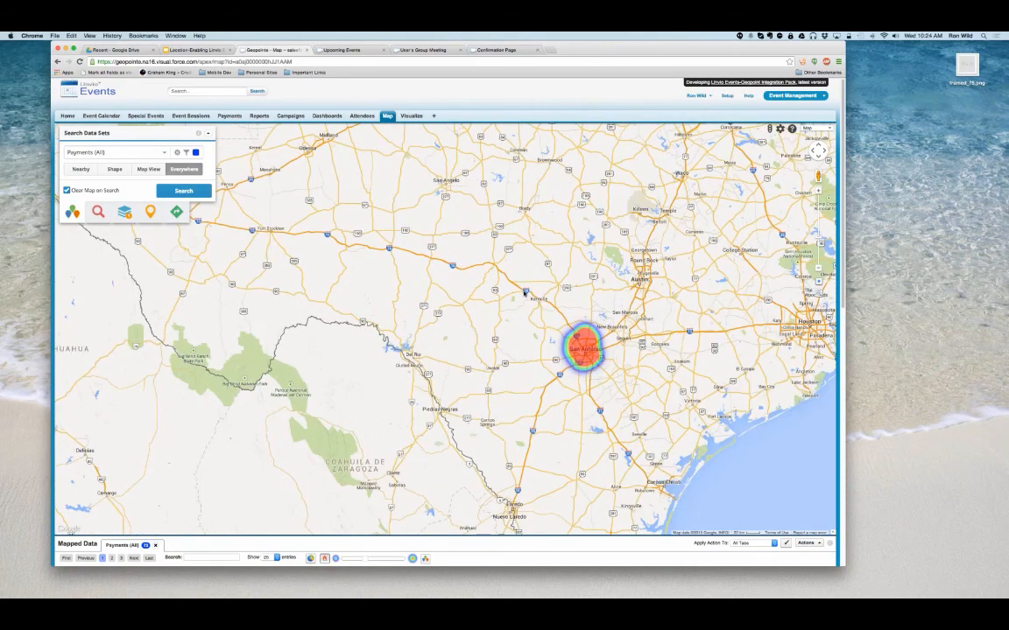
pyautogui.scroll(2, 525, 293)
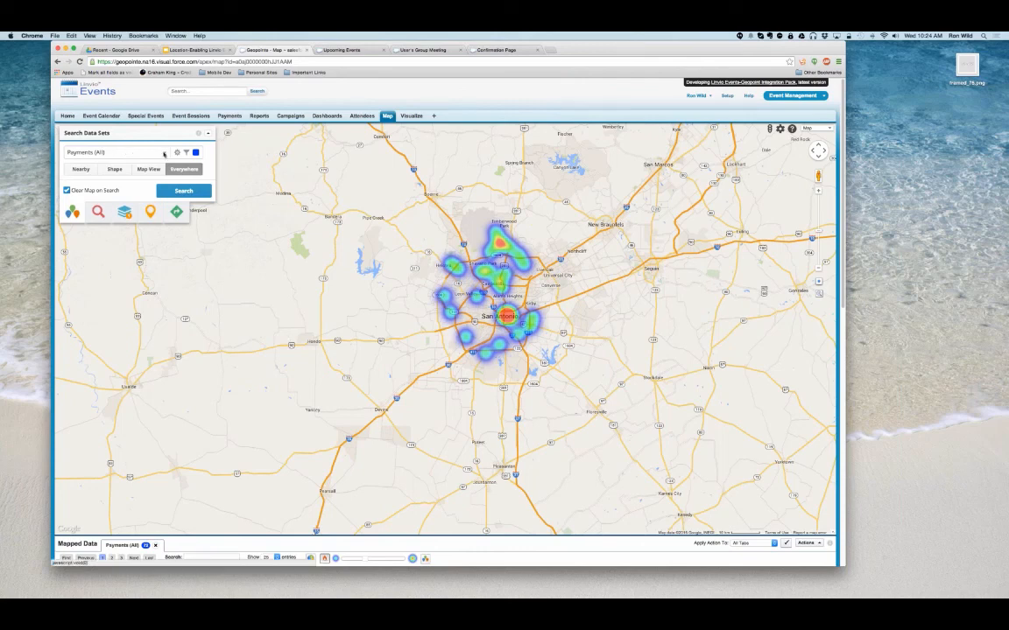
# - Map the Contacts (All) data set with an everywhere search
pyautogui.click(164, 153)
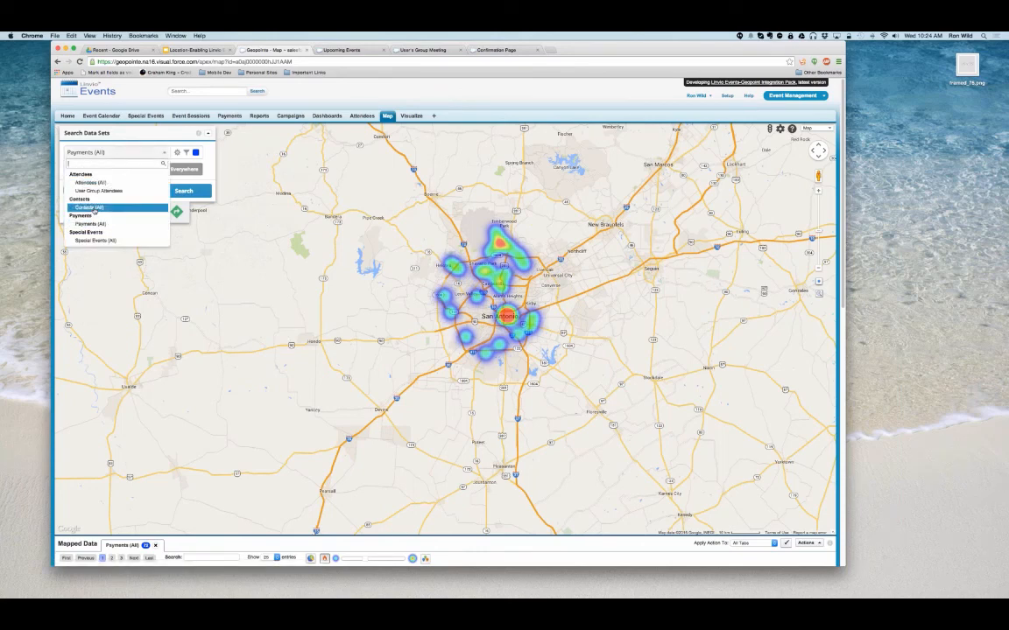
pyautogui.click(95, 207)
pyautogui.click(178, 192)
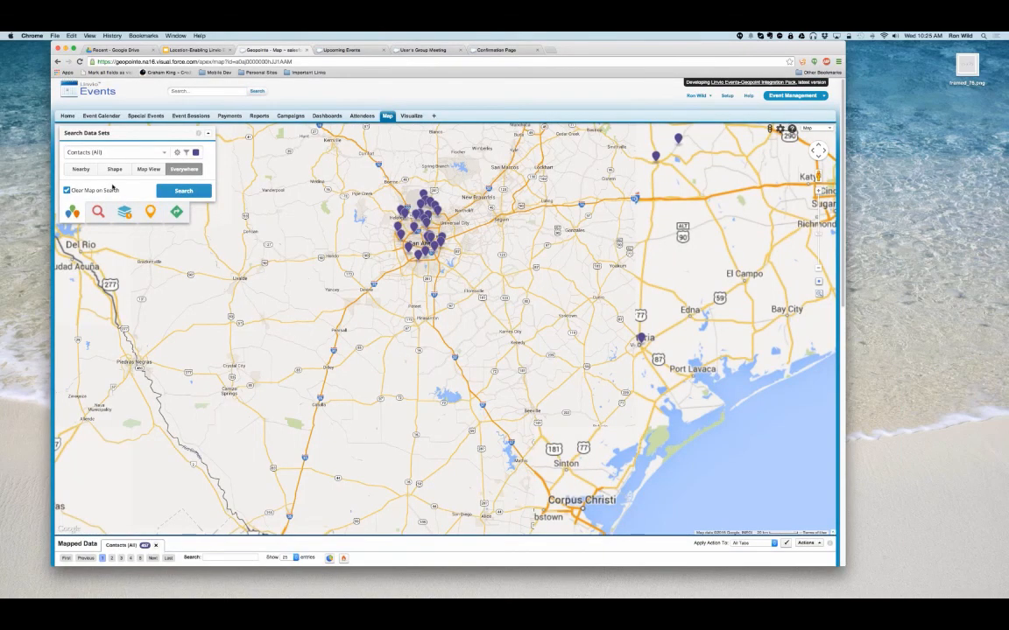
# - Draw a closed polygon around the San Antonio contacts and search for contacts inside that shape
pyautogui.click(115, 170)
pyautogui.click(391, 185)
pyautogui.click(427, 172)
pyautogui.click(469, 214)
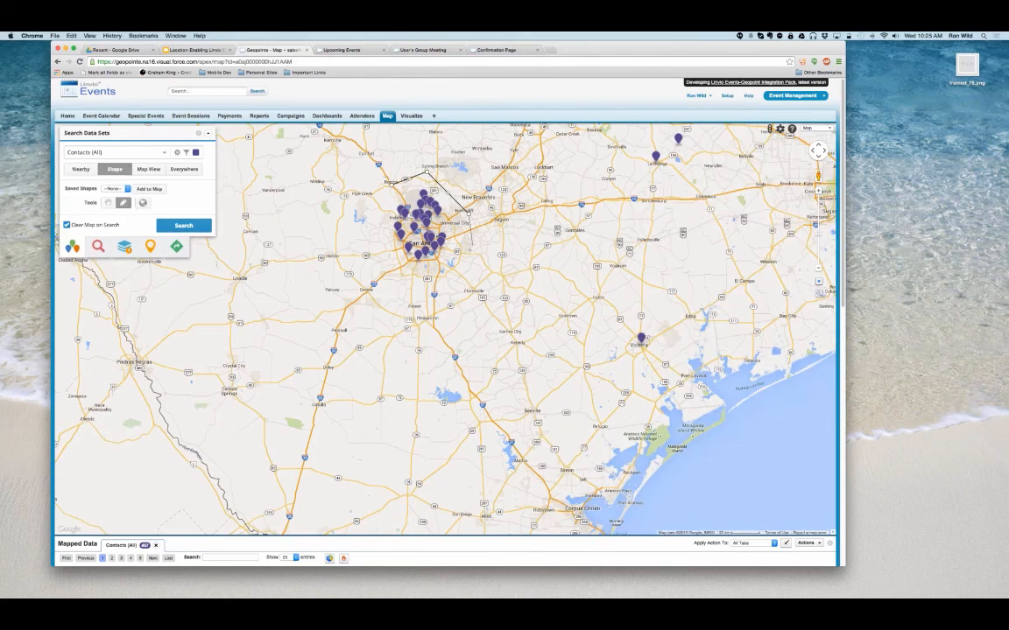
pyautogui.click(472, 245)
pyautogui.click(445, 280)
pyautogui.click(384, 280)
pyautogui.click(380, 229)
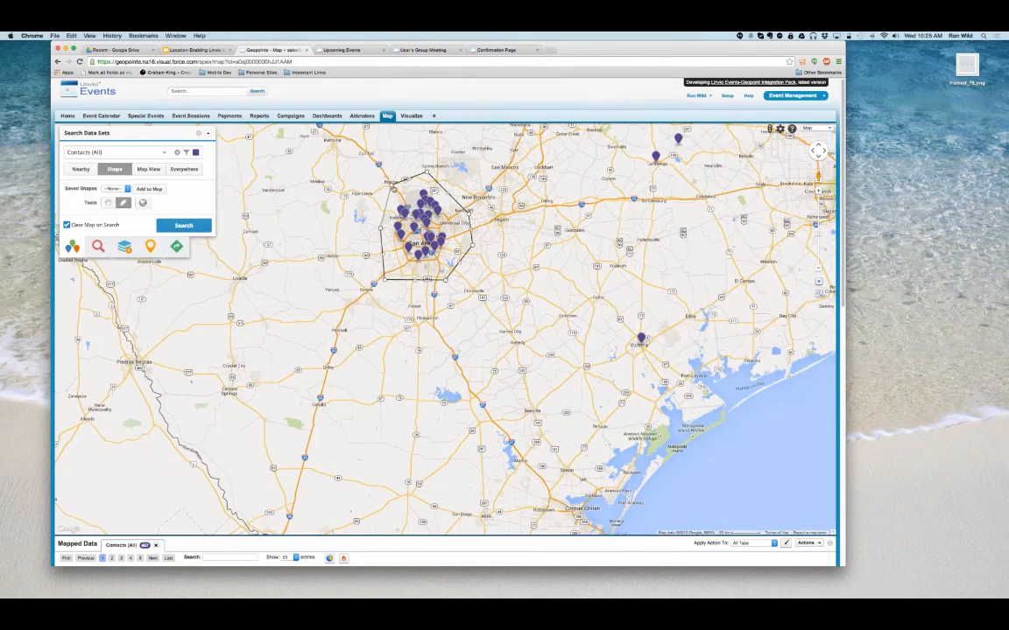
pyautogui.click(391, 184)
pyautogui.click(181, 226)
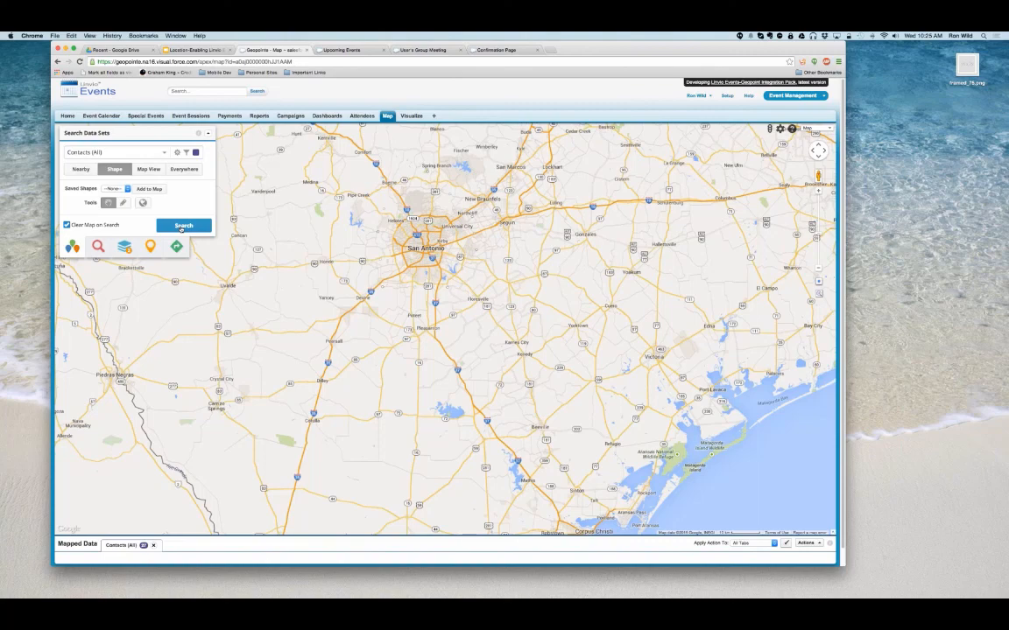
# - Invite the contacts within the San Antonio shape to User's Group Meeting (Copy) (2015-02-12) with the invitee category Attendee
pyautogui.click(807, 543)
pyautogui.click(717, 532)
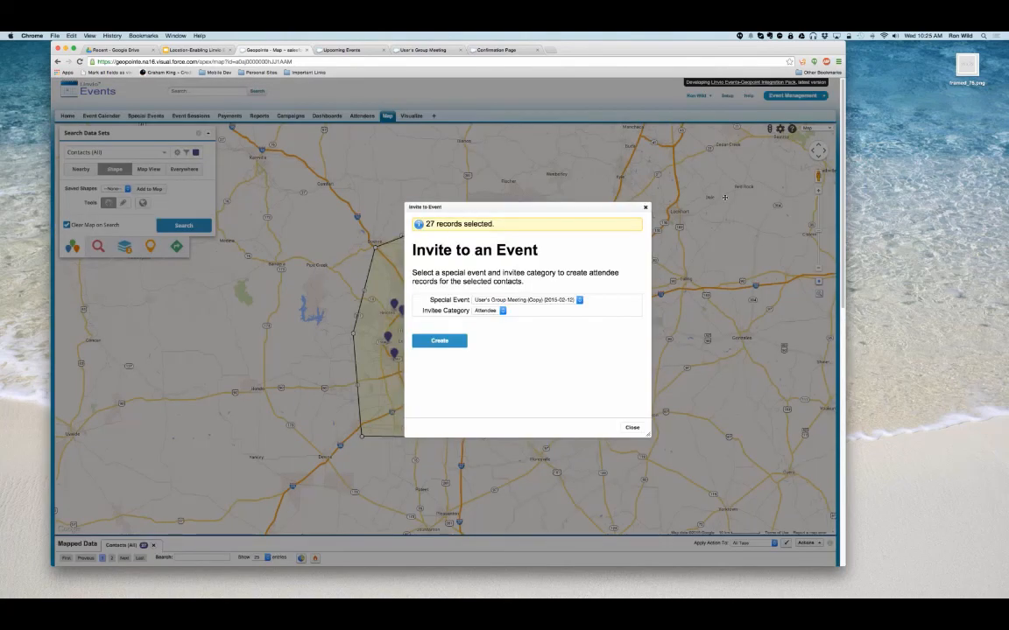
pyautogui.moveTo(725, 197); pyautogui.dragTo(725, 195)
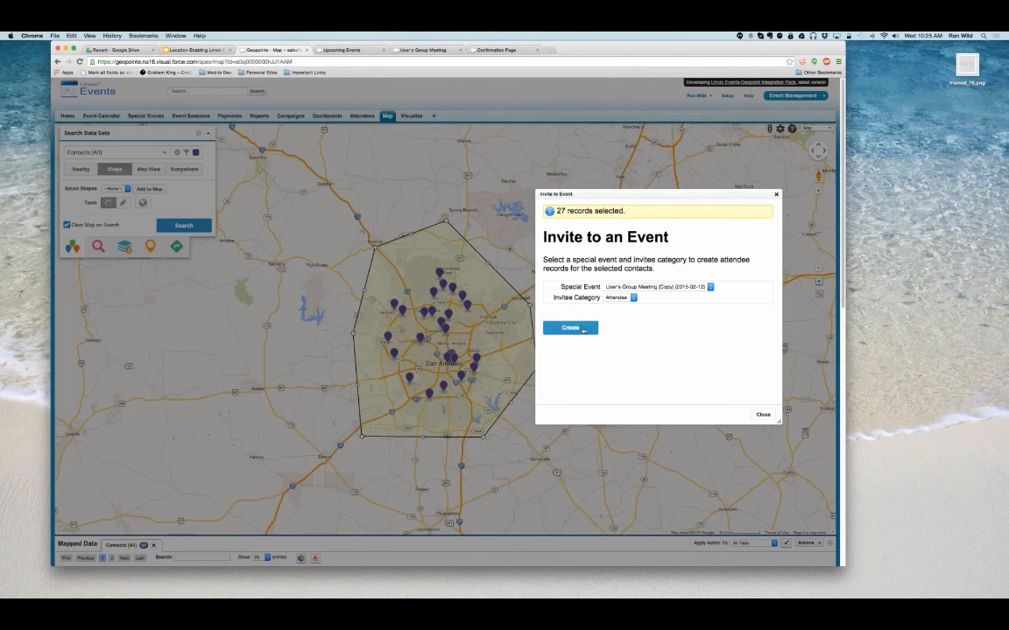
pyautogui.click(580, 328)
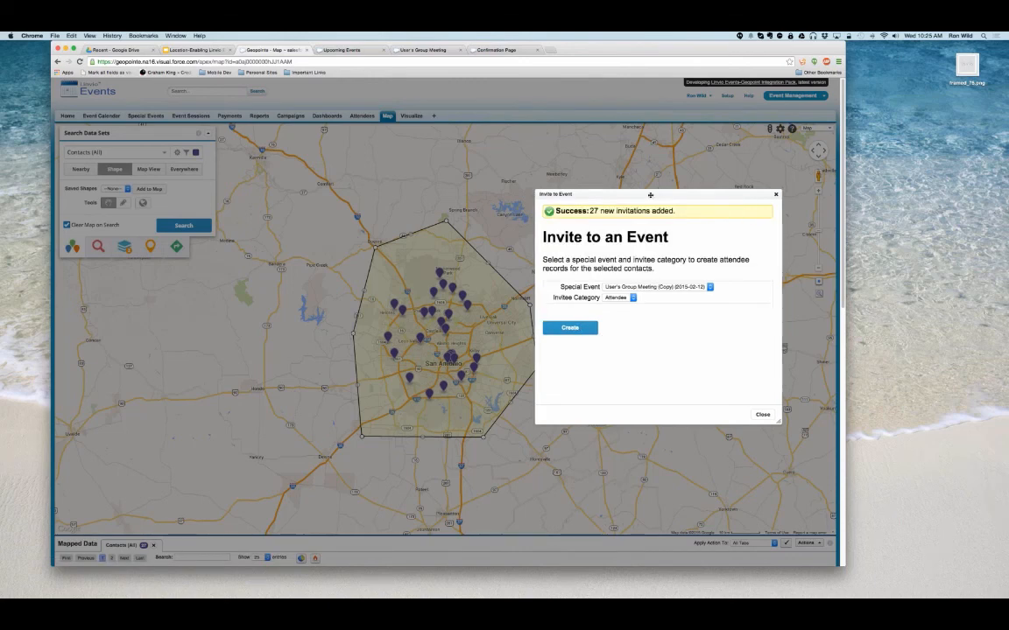
pyautogui.moveTo(650, 195); pyautogui.dragTo(648, 189)
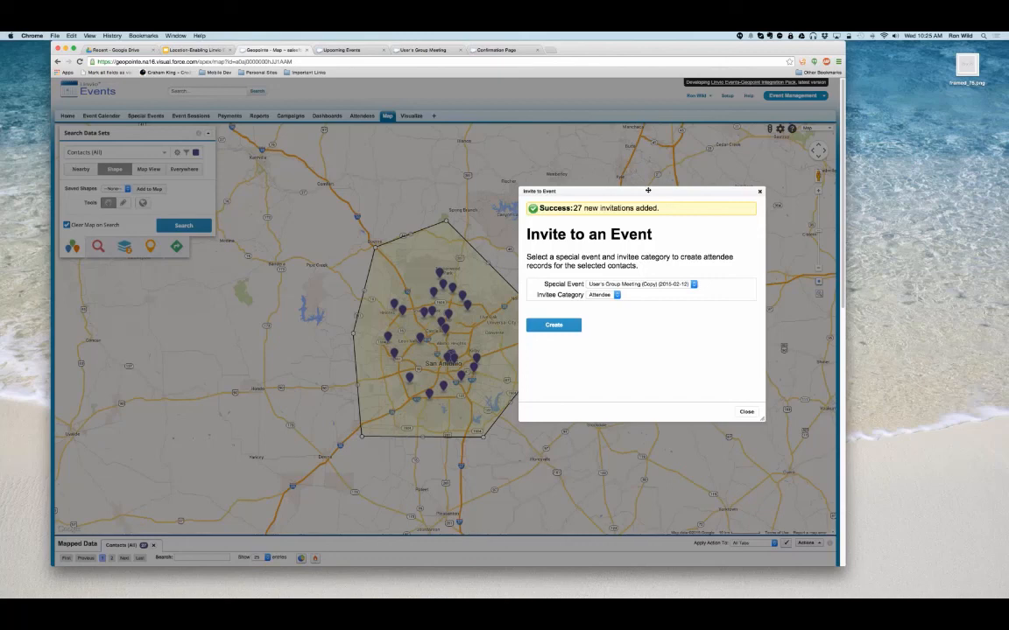